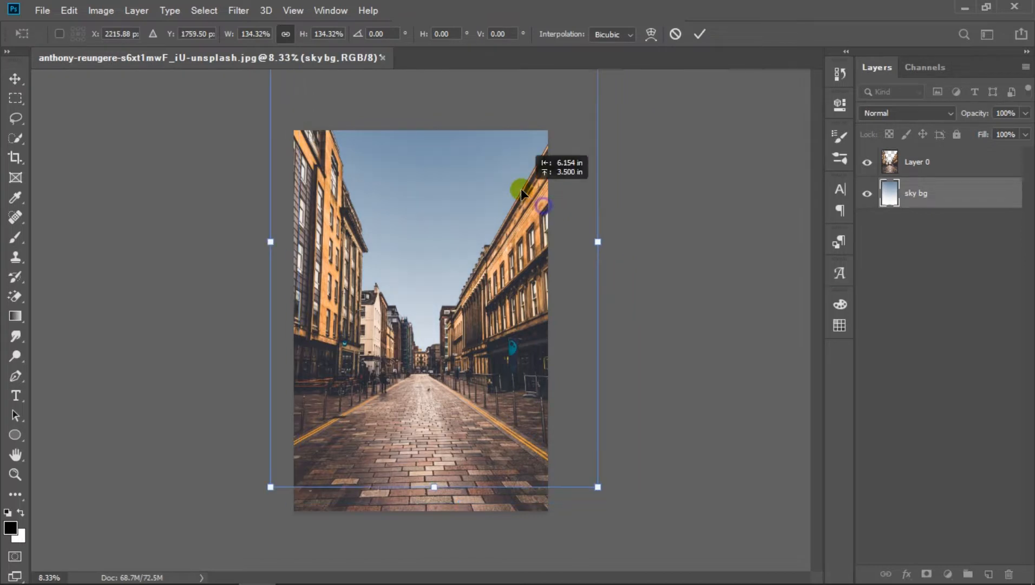
Step: Apply the sky bg layer's scaling at 134.32% and merge Layer 0 down into it
{"action": "left_click", "coordinate": [699, 34]}
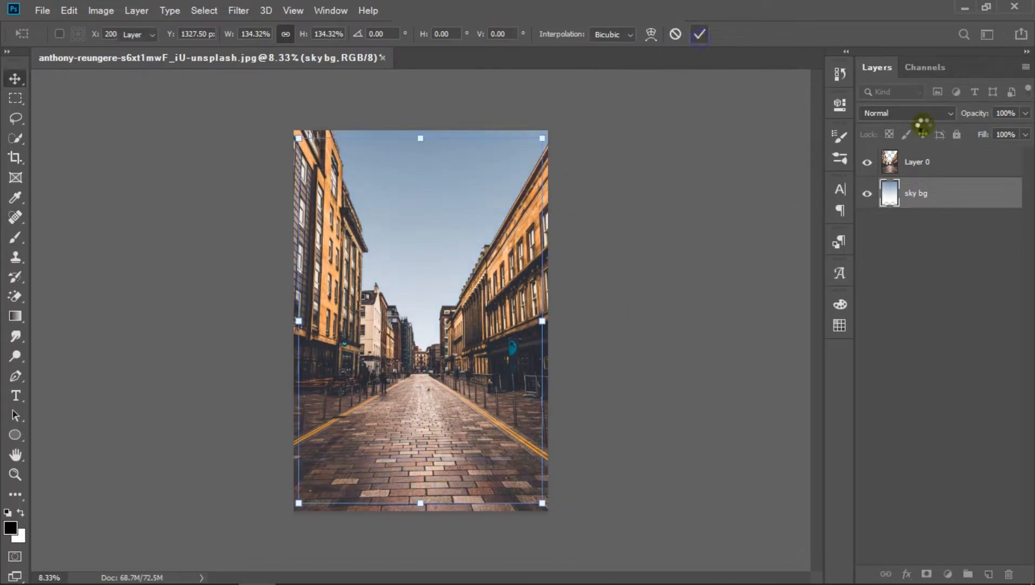
{"action": "left_click", "coordinate": [945, 163]}
{"action": "right_click", "coordinate": [957, 166]}
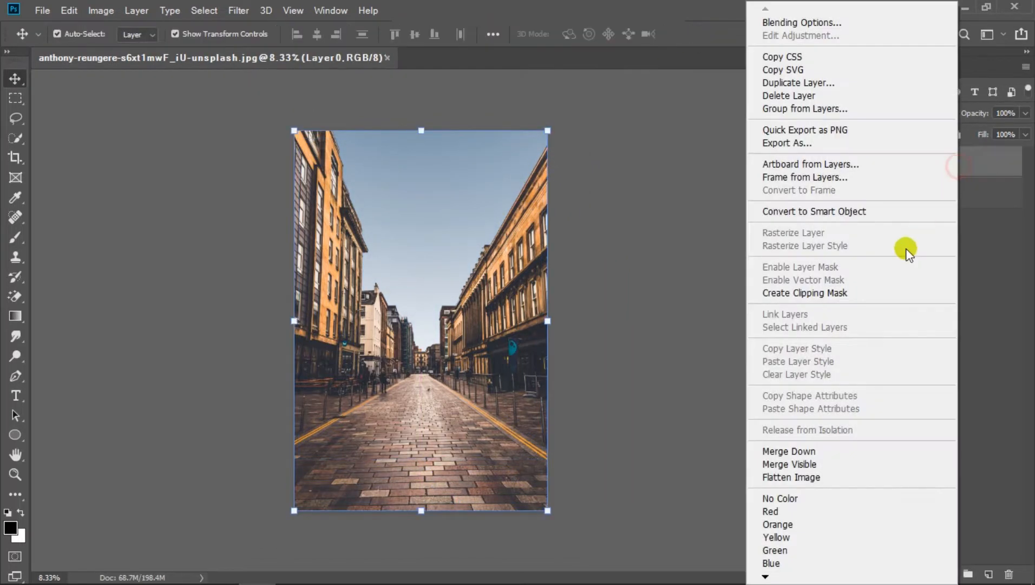
{"action": "left_click", "coordinate": [810, 452]}
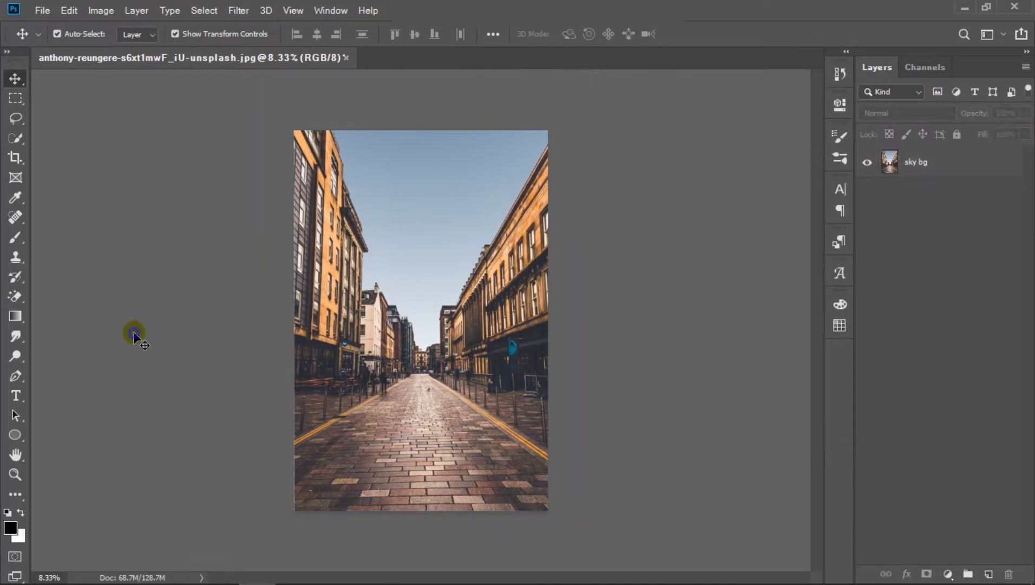
Step: Place music png cut.png into the street image, enlarged and centred so the seated man and boombox fill the street
{"action": "mouse_move", "coordinate": [183, 579]}
{"action": "left_click", "coordinate": [182, 503]}
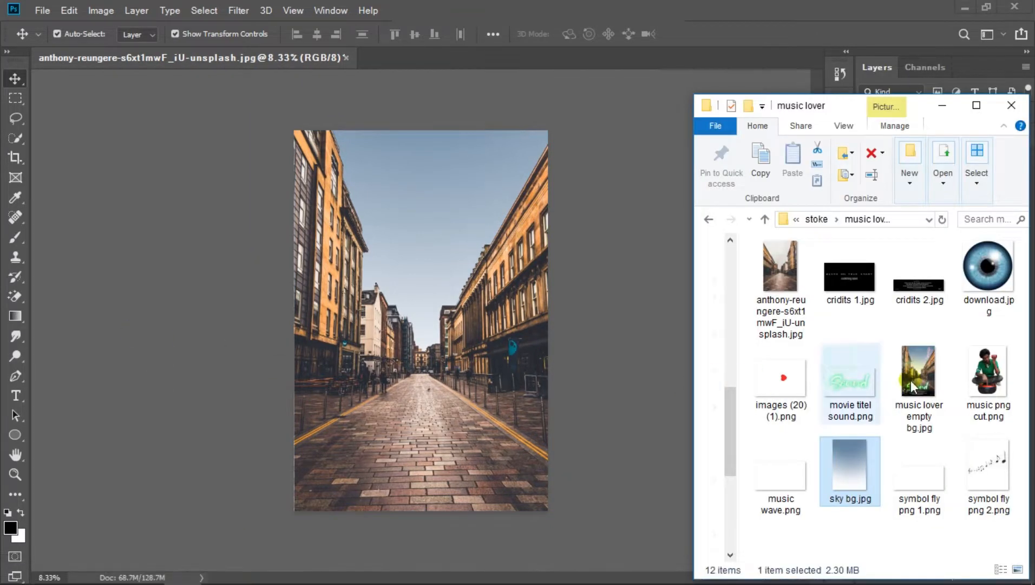
{"action": "left_click_drag", "start_coordinate": [962, 374], "coordinate": [376, 341]}
{"action": "left_click_drag", "start_coordinate": [483, 223], "coordinate": [606, 206]}
{"action": "left_click_drag", "start_coordinate": [423, 283], "coordinate": [413, 281]}
{"action": "left_click", "coordinate": [548, 35]}
{"action": "left_click", "coordinate": [709, 223]}
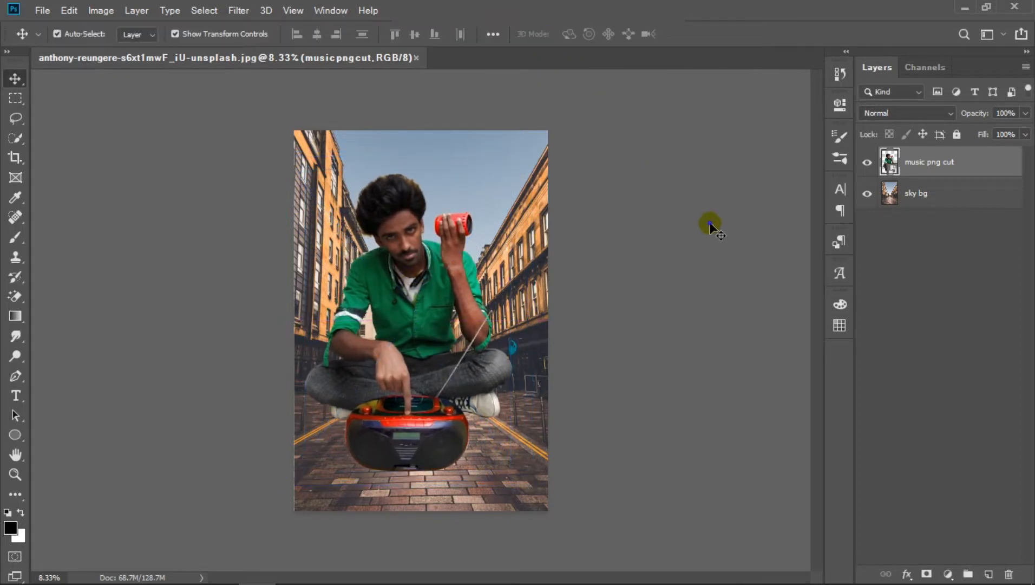
Step: Crop a narrow strip off the right edge of the canvas
{"action": "left_click", "coordinate": [21, 161]}
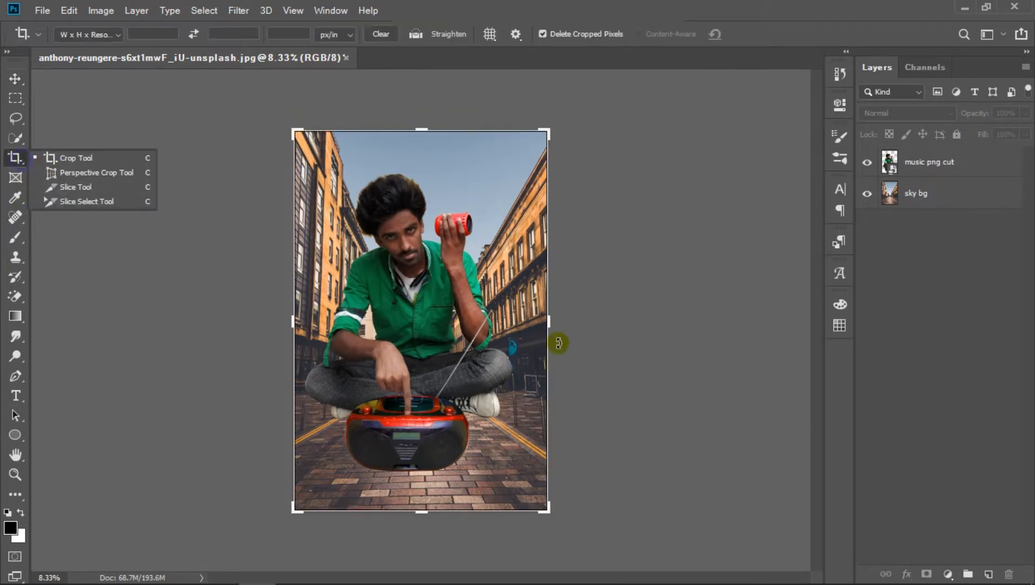
{"action": "left_click_drag", "start_coordinate": [552, 320], "coordinate": [544, 323]}
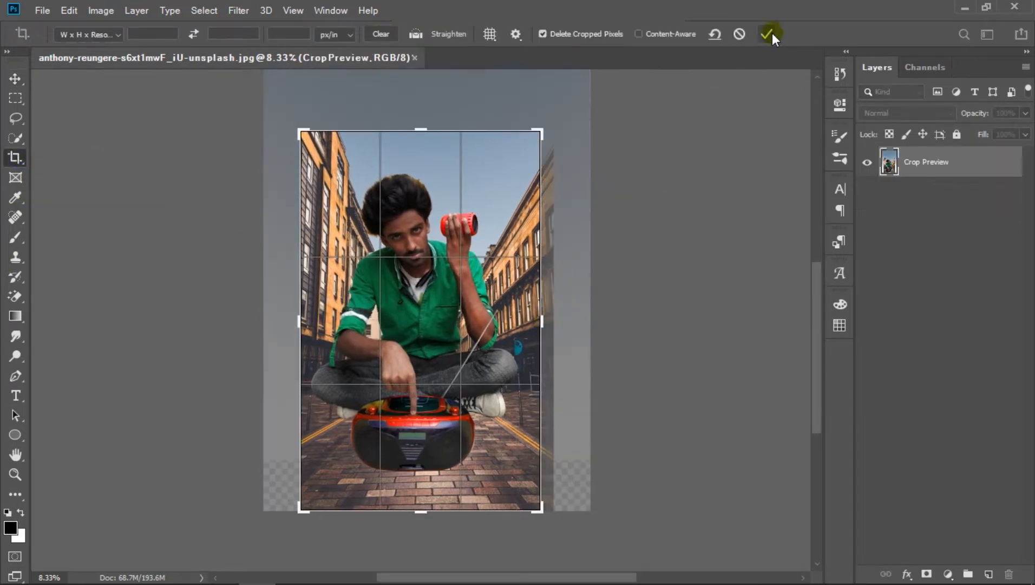
{"action": "key", "text": "Return"}
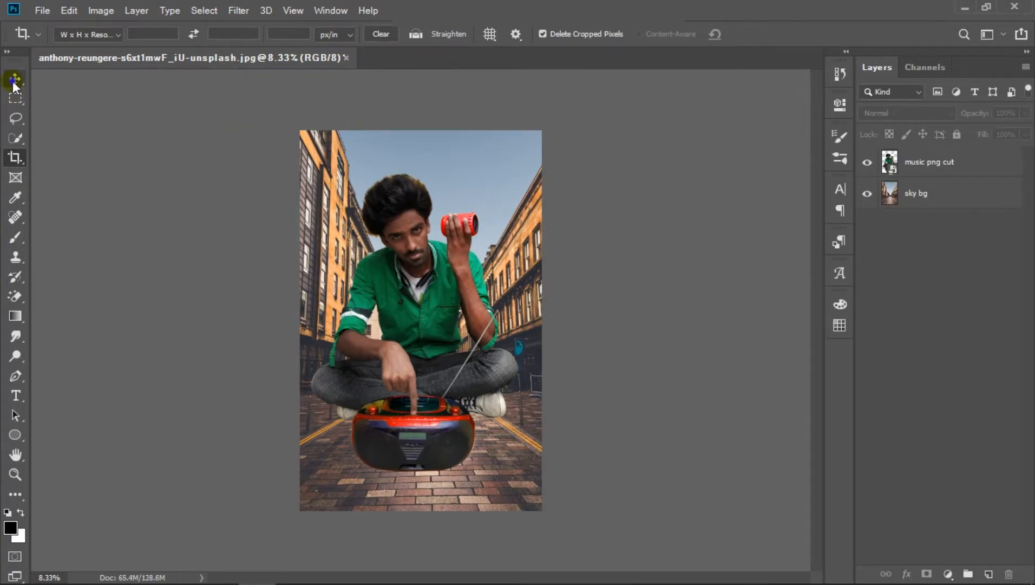
Step: Add a new layer above sky bg and darken the ground with black-to-transparent linear gradients rising from the bottom edge
{"action": "left_click", "coordinate": [13, 81]}
{"action": "left_click", "coordinate": [941, 194]}
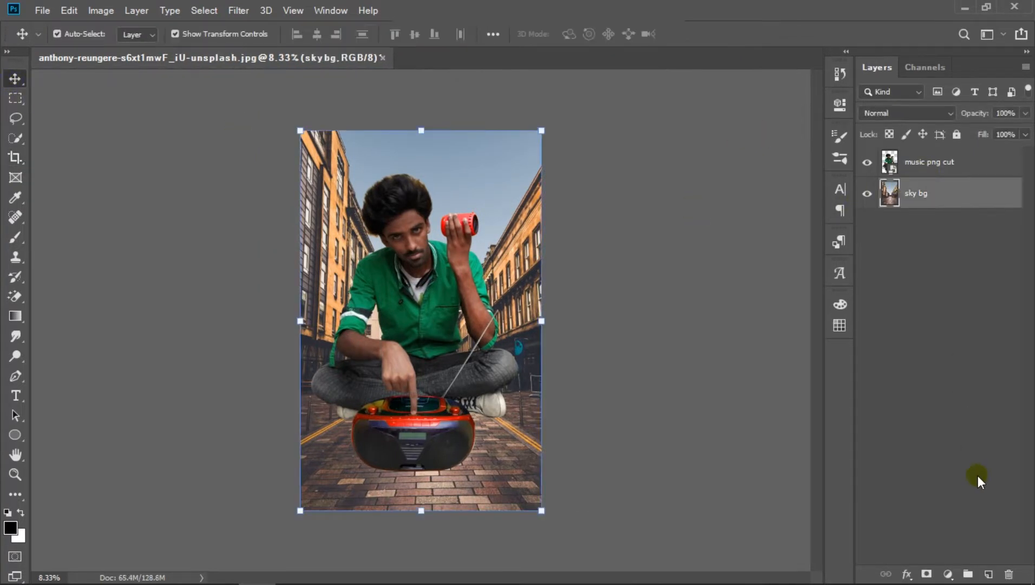
{"action": "left_click", "coordinate": [988, 573]}
{"action": "left_click", "coordinate": [16, 316]}
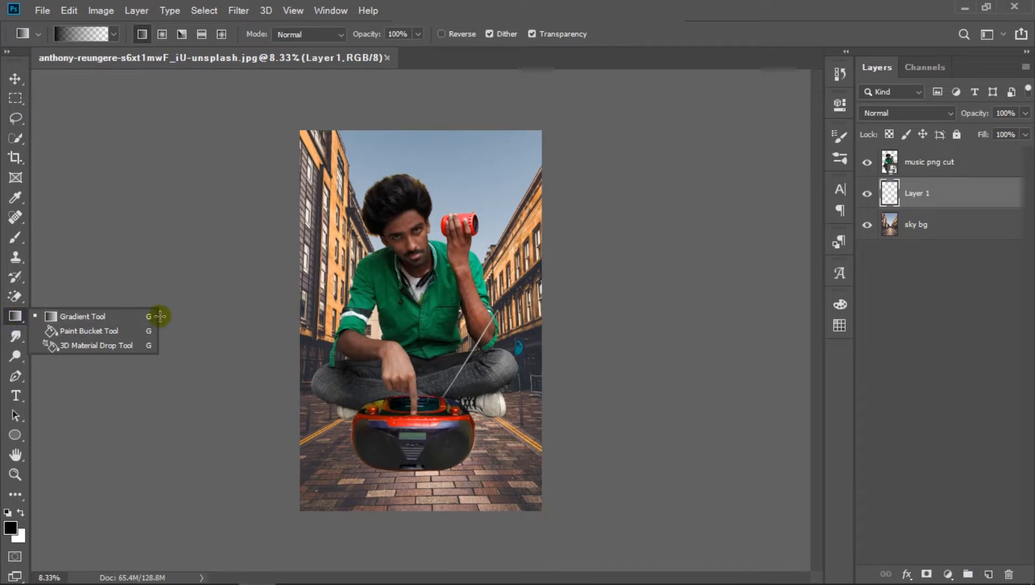
{"action": "left_click", "coordinate": [160, 315]}
{"action": "scroll", "coordinate": [410, 367], "scroll_direction": "down", "scroll_amount": 2}
{"action": "left_click_drag", "start_coordinate": [413, 420], "coordinate": [406, 357]}
{"action": "left_click_drag", "start_coordinate": [447, 483], "coordinate": [419, 382]}
{"action": "left_click_drag", "start_coordinate": [423, 479], "coordinate": [427, 420]}
{"action": "left_click_drag", "start_coordinate": [423, 480], "coordinate": [413, 365]}
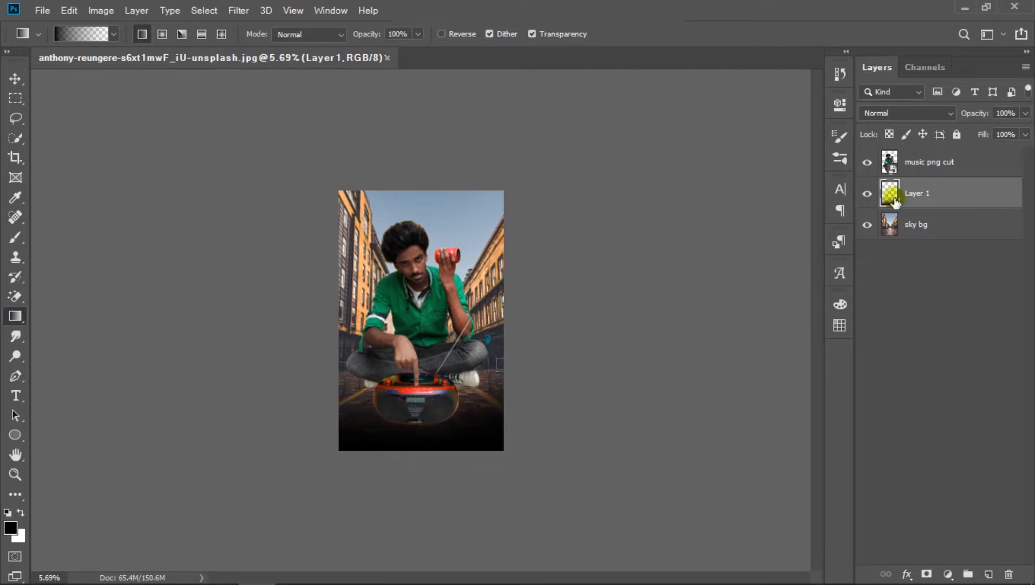
Step: Duplicate the gradient layer and move the copy down so its lower part extends below the canvas
{"action": "key", "text": "ctrl+j"}
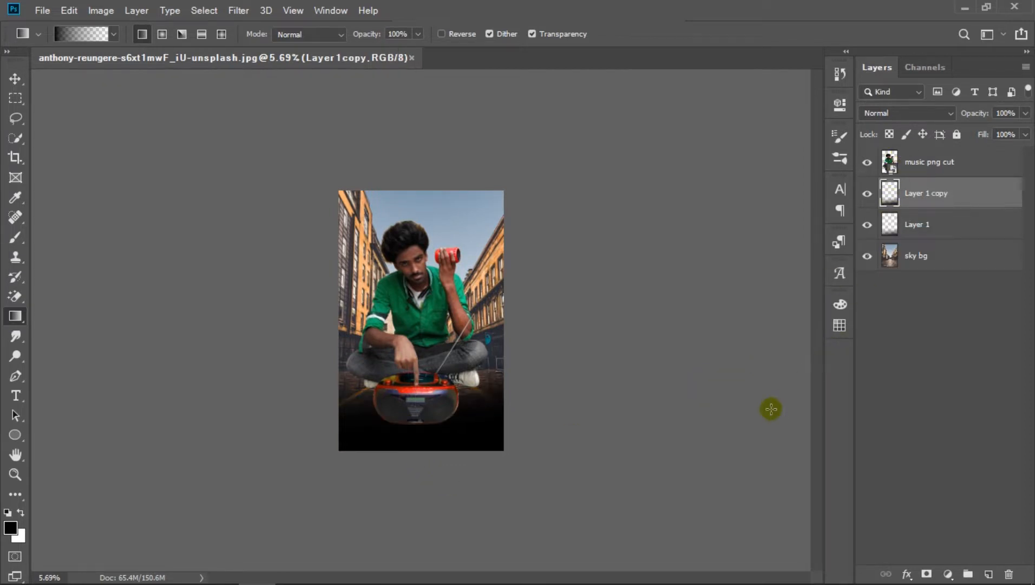
{"action": "left_click", "coordinate": [16, 79]}
{"action": "left_click_drag", "start_coordinate": [463, 365], "coordinate": [464, 454]}
{"action": "left_click_drag", "start_coordinate": [426, 484], "coordinate": [428, 548]}
{"action": "left_click", "coordinate": [690, 389]}
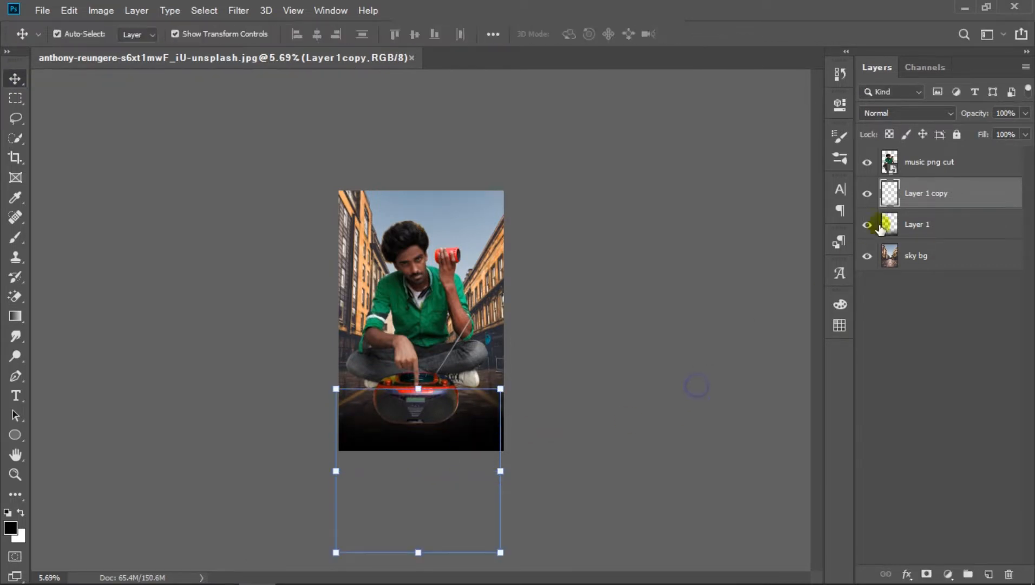
Step: Reshape Layer 1's gradient to 90.86% height, extending slightly below the canvas and fading out near the man's shoes
{"action": "left_click", "coordinate": [891, 225]}
{"action": "mouse_move", "coordinate": [422, 452]}
{"action": "left_mouse_down"}
{"action": "mouse_move", "coordinate": [420, 479]}
{"action": "mouse_move", "coordinate": [425, 470]}
{"action": "left_mouse_up"}
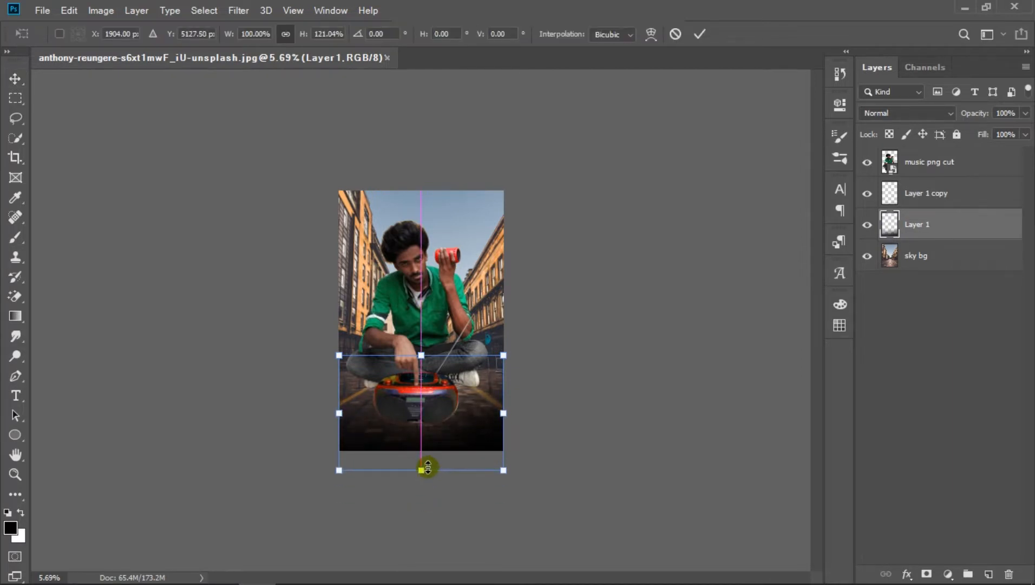
{"action": "left_click_drag", "start_coordinate": [421, 355], "coordinate": [447, 428]}
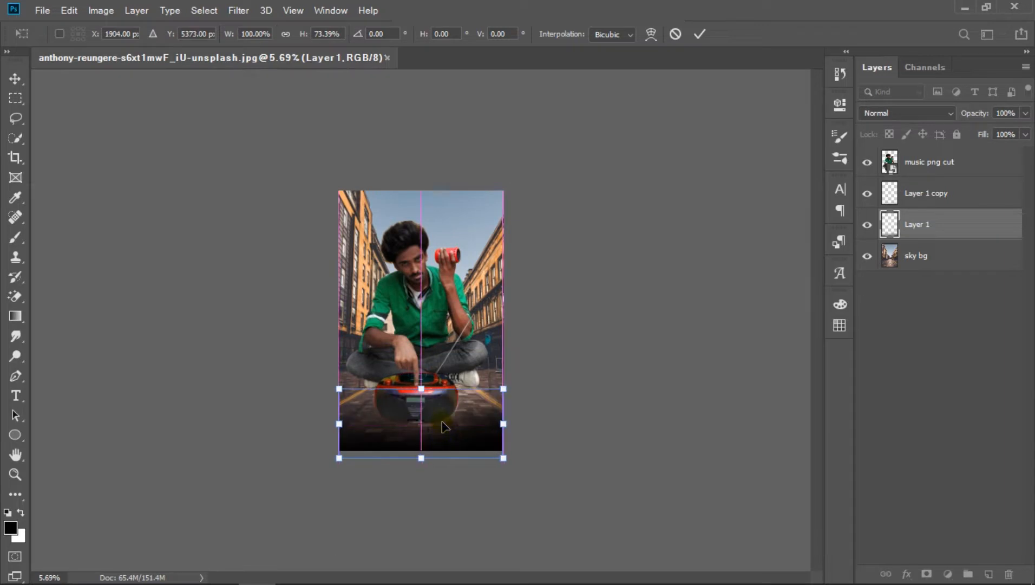
{"action": "mouse_move", "coordinate": [428, 390]}
{"action": "left_mouse_down"}
{"action": "mouse_move", "coordinate": [423, 367]}
{"action": "mouse_move", "coordinate": [428, 378]}
{"action": "left_mouse_up"}
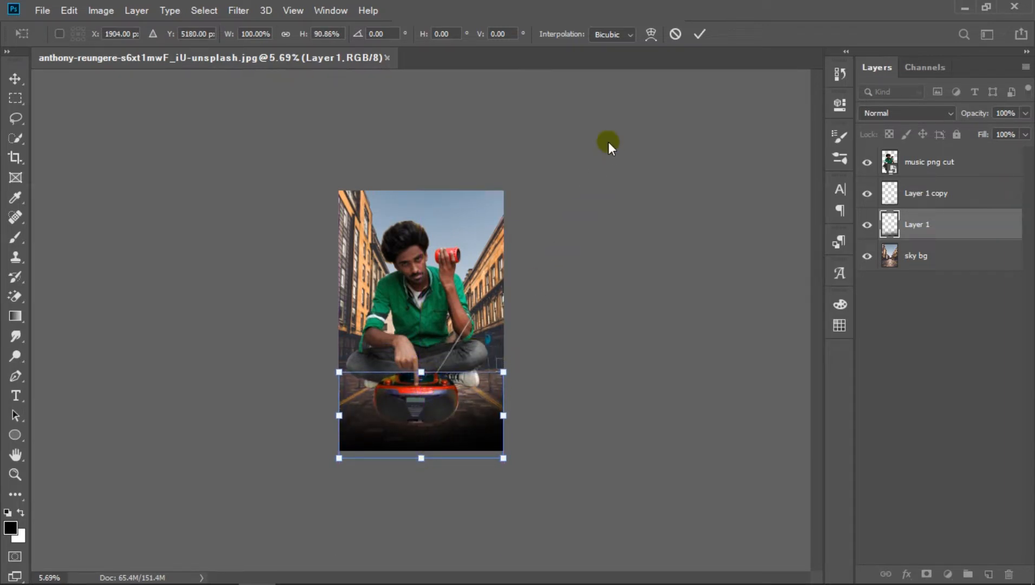
{"action": "left_click", "coordinate": [698, 34]}
Step: Load the outline of the music png cut layer as a selection
{"action": "left_click", "coordinate": [890, 165], "text": "ctrl"}
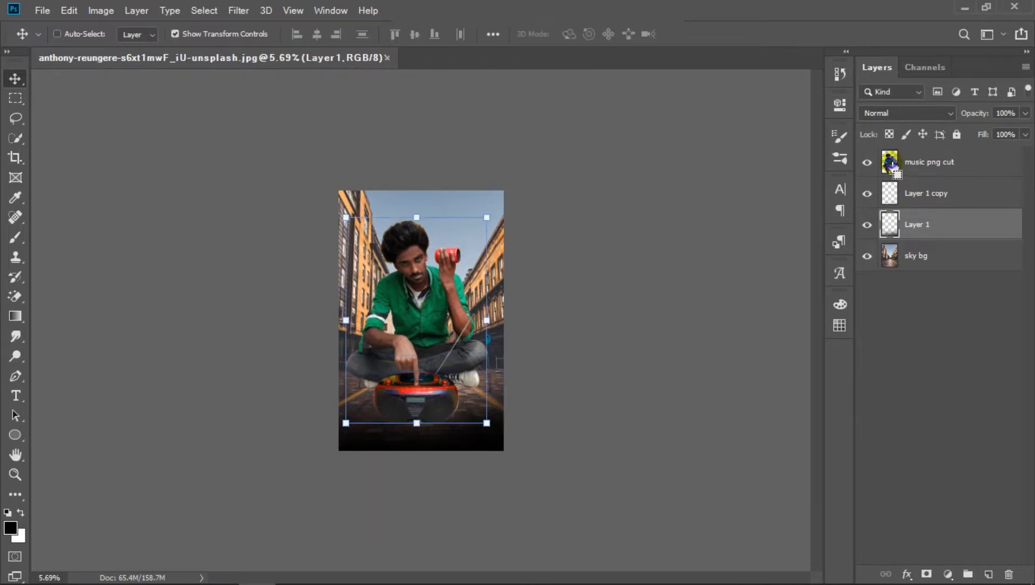
{"action": "scroll", "coordinate": [568, 412], "scroll_direction": "up", "scroll_amount": 3}
{"action": "left_click", "coordinate": [692, 378]}
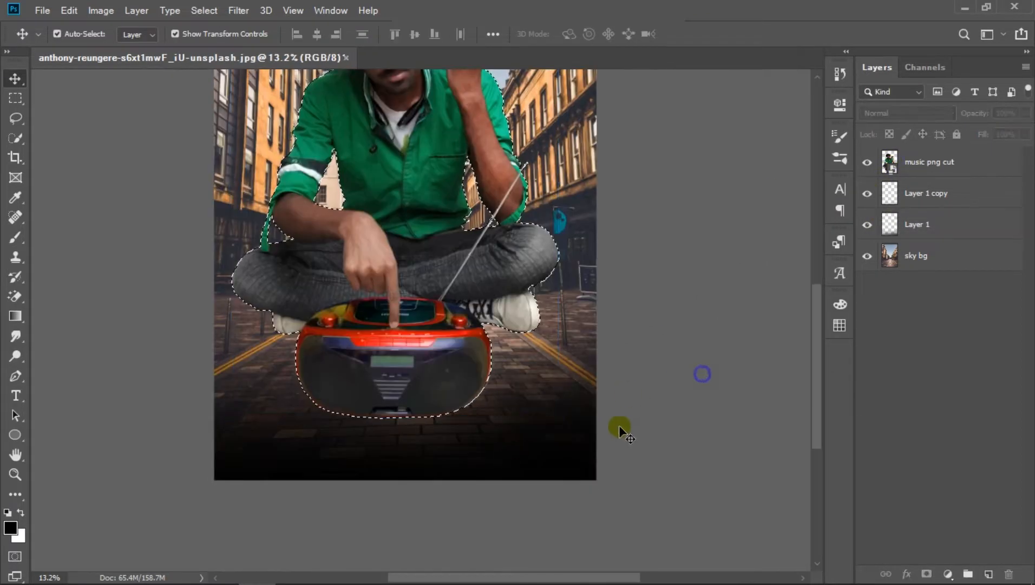
{"action": "scroll", "coordinate": [385, 437], "scroll_direction": "up", "scroll_amount": 2}
Step: Activate the Brush tool with a 69 px tip and rasterize the music png cut layer
{"action": "left_click", "coordinate": [15, 237]}
{"action": "left_click", "coordinate": [76, 237]}
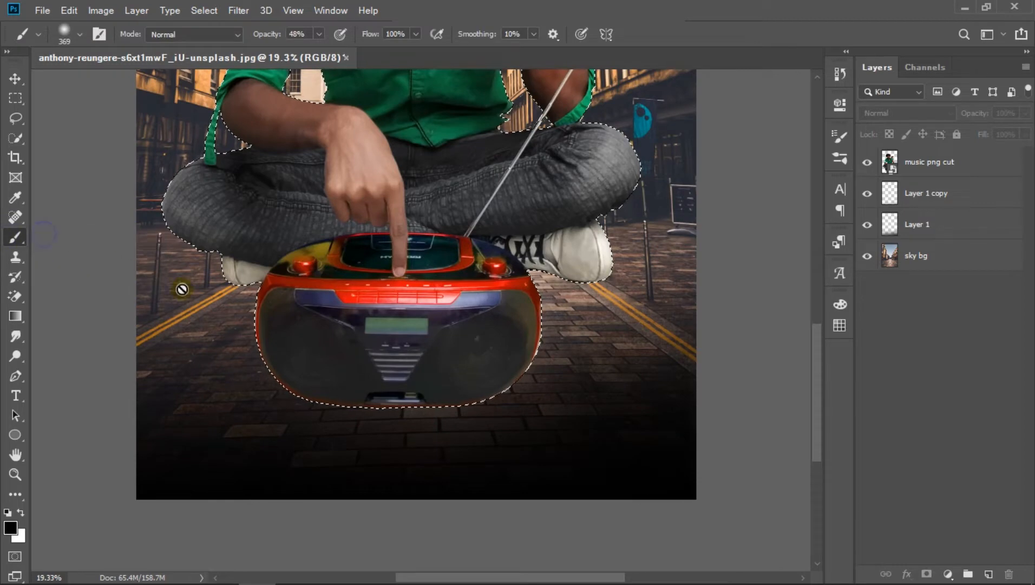
{"action": "right_click", "coordinate": [183, 289]}
{"action": "left_click", "coordinate": [307, 322]}
{"action": "left_click", "coordinate": [948, 165]}
{"action": "right_click", "coordinate": [948, 165]}
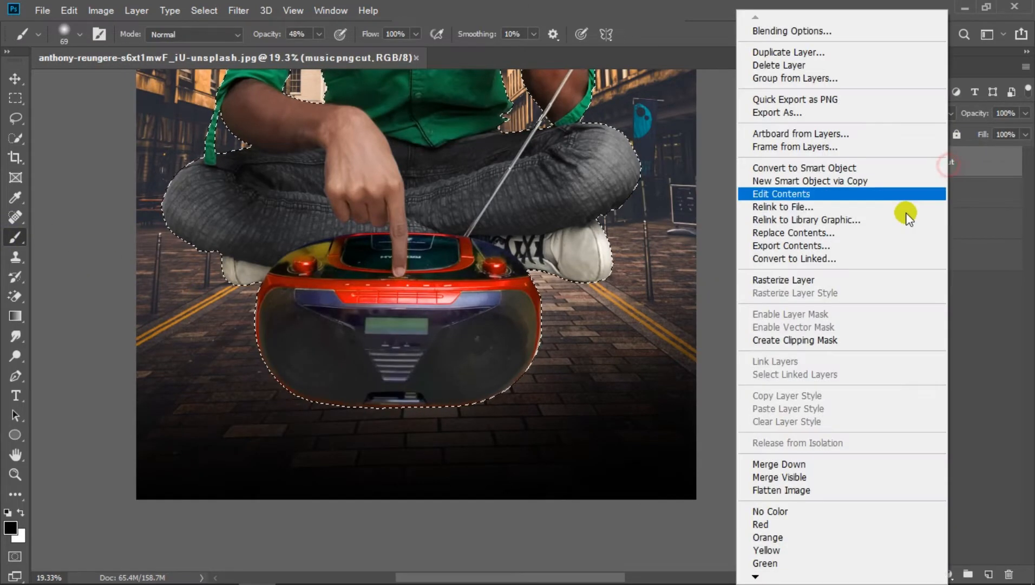
{"action": "left_click", "coordinate": [839, 279]}
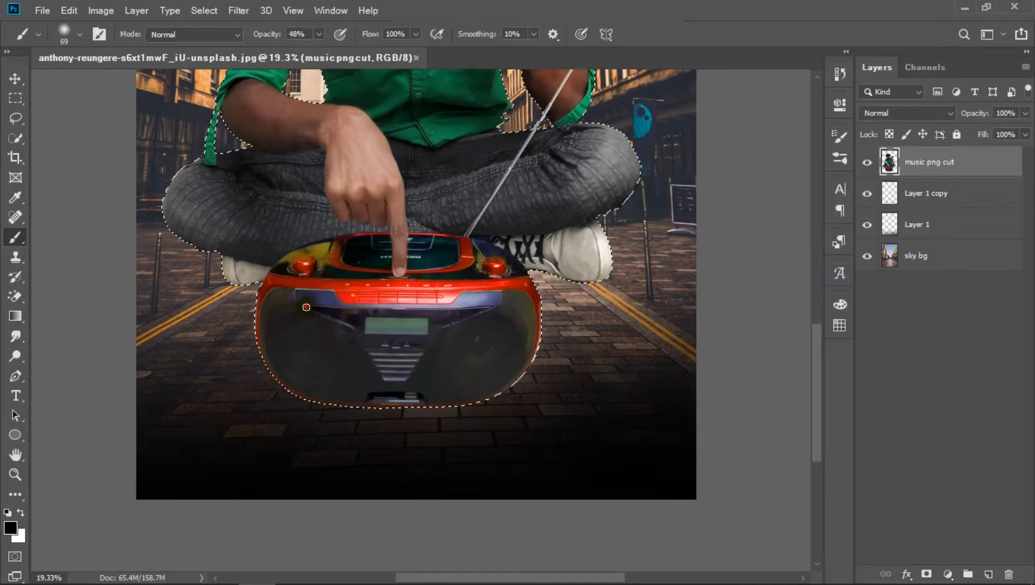
Step: Darken both boombox speakers inside the selection with black strokes of a soft 202 px brush at 48% opacity
{"action": "right_click", "coordinate": [307, 307]}
{"action": "left_click_drag", "start_coordinate": [420, 345], "coordinate": [460, 344]}
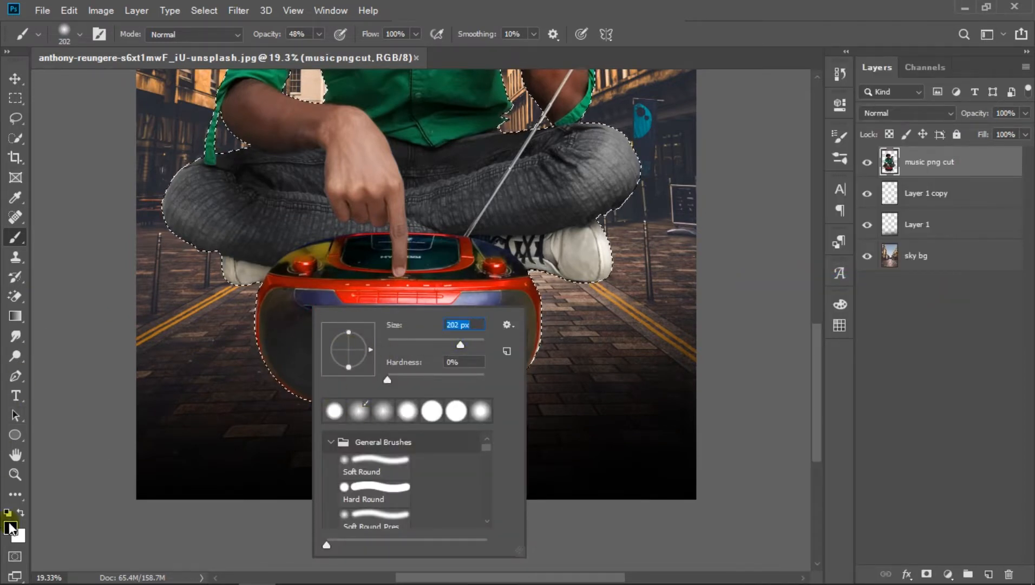
{"action": "mouse_move", "coordinate": [280, 297]}
{"action": "left_mouse_down"}
{"action": "mouse_move", "coordinate": [266, 327]}
{"action": "mouse_move", "coordinate": [282, 370]}
{"action": "mouse_move", "coordinate": [302, 384]}
{"action": "mouse_move", "coordinate": [288, 296]}
{"action": "mouse_move", "coordinate": [307, 318]}
{"action": "left_mouse_up"}
{"action": "left_click_drag", "start_coordinate": [355, 385], "coordinate": [294, 390]}
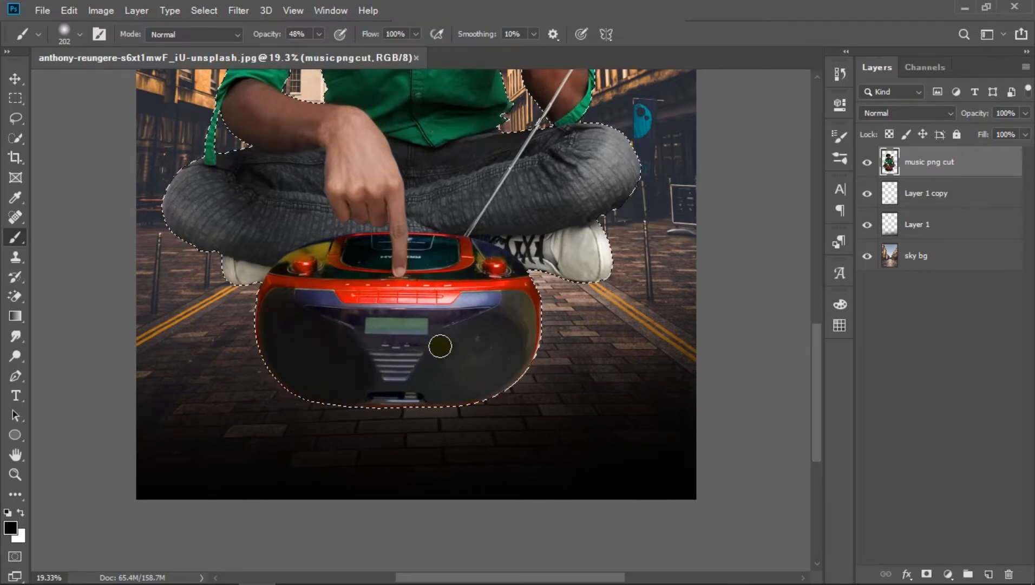
{"action": "mouse_move", "coordinate": [510, 307]}
{"action": "left_mouse_down"}
{"action": "mouse_move", "coordinate": [527, 359]}
{"action": "mouse_move", "coordinate": [488, 390]}
{"action": "mouse_move", "coordinate": [440, 399]}
{"action": "mouse_move", "coordinate": [432, 380]}
{"action": "mouse_move", "coordinate": [460, 330]}
{"action": "mouse_move", "coordinate": [486, 338]}
{"action": "left_mouse_up"}
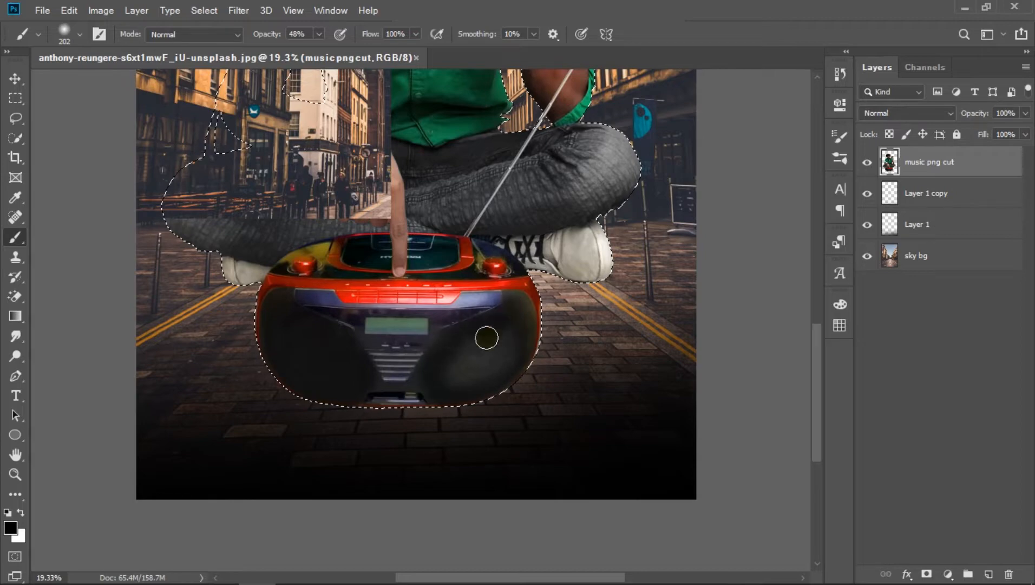
{"action": "mouse_move", "coordinate": [471, 390]}
{"action": "left_mouse_down"}
{"action": "mouse_move", "coordinate": [503, 342]}
{"action": "mouse_move", "coordinate": [465, 375]}
{"action": "mouse_move", "coordinate": [511, 354]}
{"action": "mouse_move", "coordinate": [514, 325]}
{"action": "left_mouse_up"}
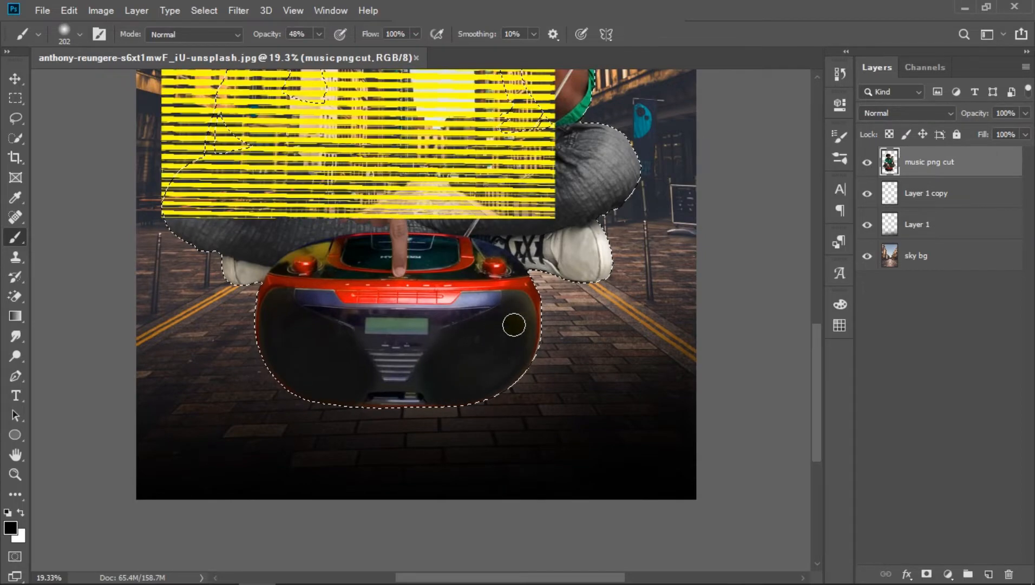
{"action": "key", "text": "ctrl+0"}
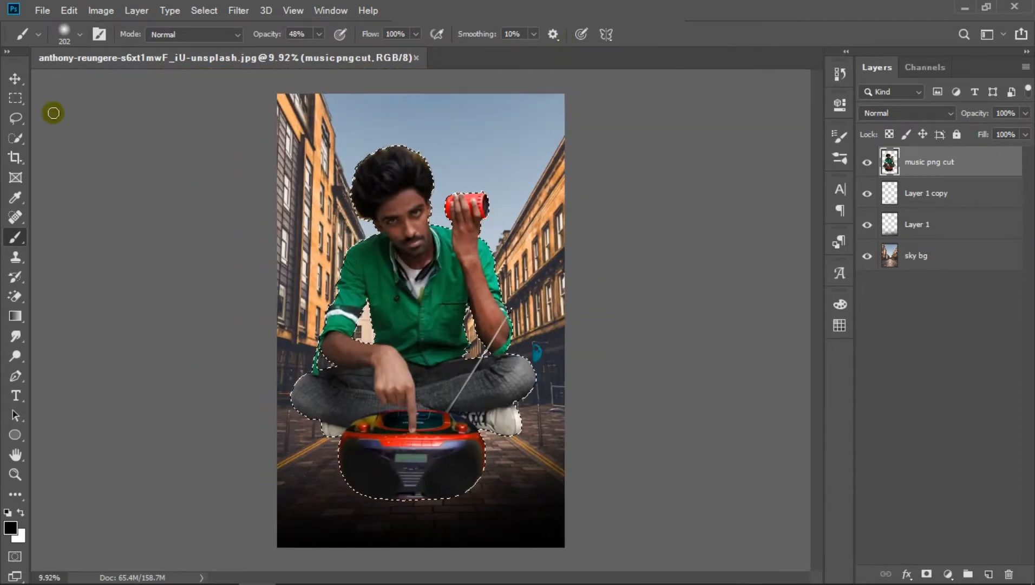
Step: Return to the Move tool and deselect the man's outline
{"action": "left_click", "coordinate": [15, 79]}
{"action": "left_click", "coordinate": [266, 314]}
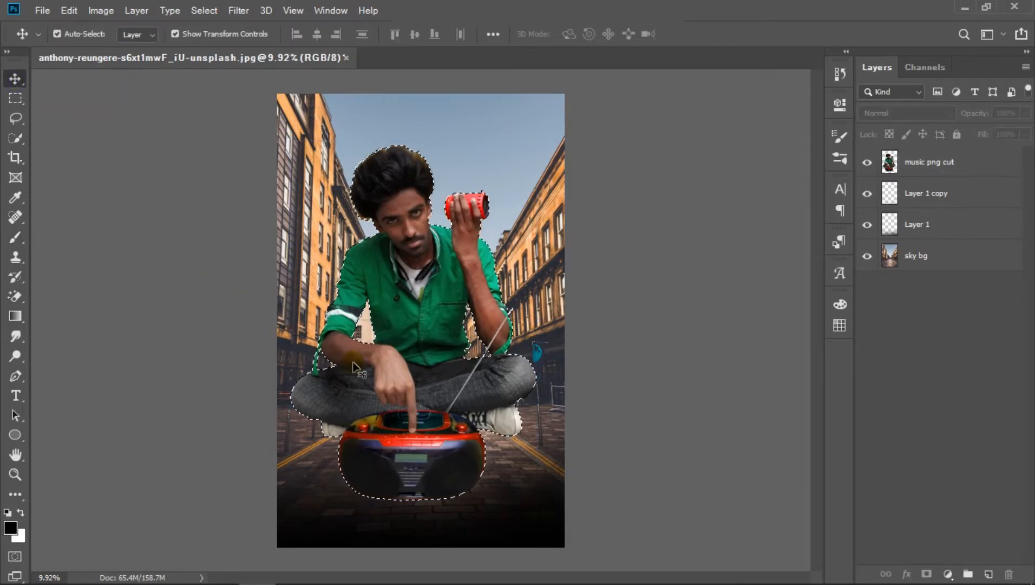
{"action": "key", "text": "ctrl+d"}
Step: Move the Layer 1 copy gradient up so its dark fade starts around the man's crossed legs
{"action": "left_click", "coordinate": [948, 229]}
{"action": "left_click", "coordinate": [937, 195]}
{"action": "left_click_drag", "start_coordinate": [418, 506], "coordinate": [408, 436]}
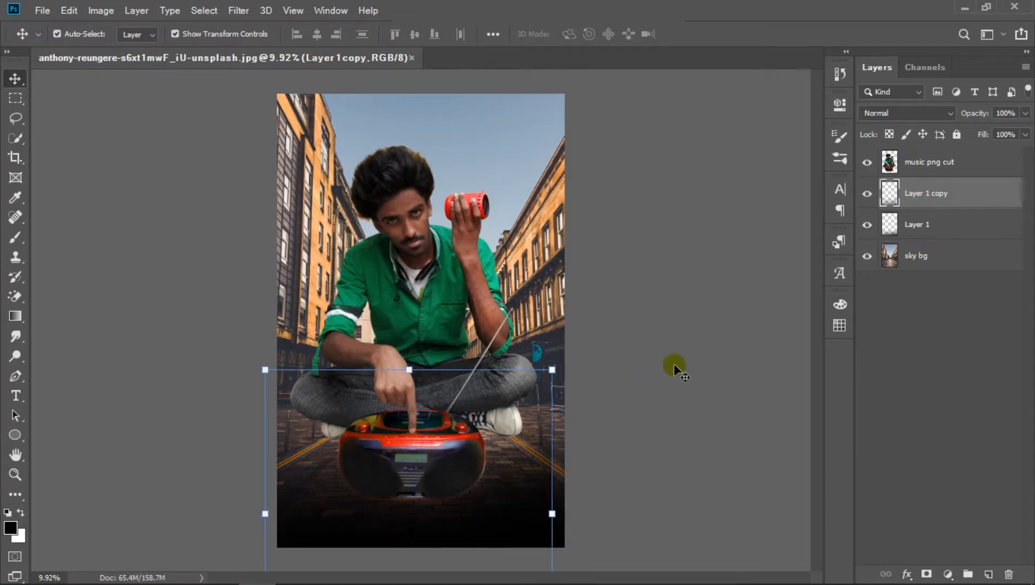
{"action": "left_click", "coordinate": [683, 364]}
Step: Shift the Layer 1 copy gradient slightly to the right so it covers the street's right edge
{"action": "scroll", "coordinate": [687, 363], "scroll_direction": "down", "scroll_amount": 3}
{"action": "left_click", "coordinate": [485, 398]}
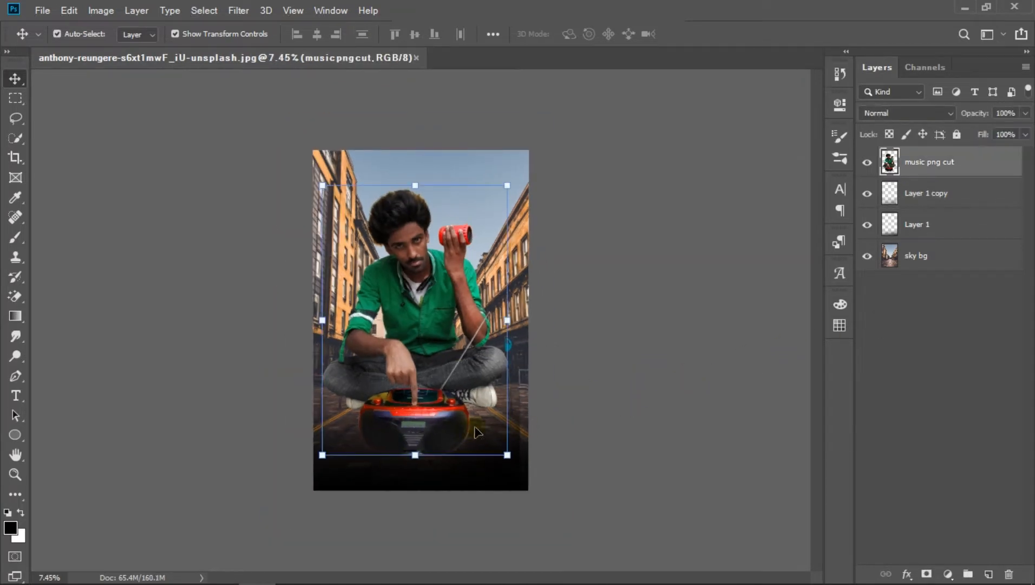
{"action": "left_click", "coordinate": [923, 206]}
{"action": "left_click_drag", "start_coordinate": [521, 460], "coordinate": [531, 462]}
{"action": "left_click", "coordinate": [634, 383]}
{"action": "left_click", "coordinate": [634, 371]}
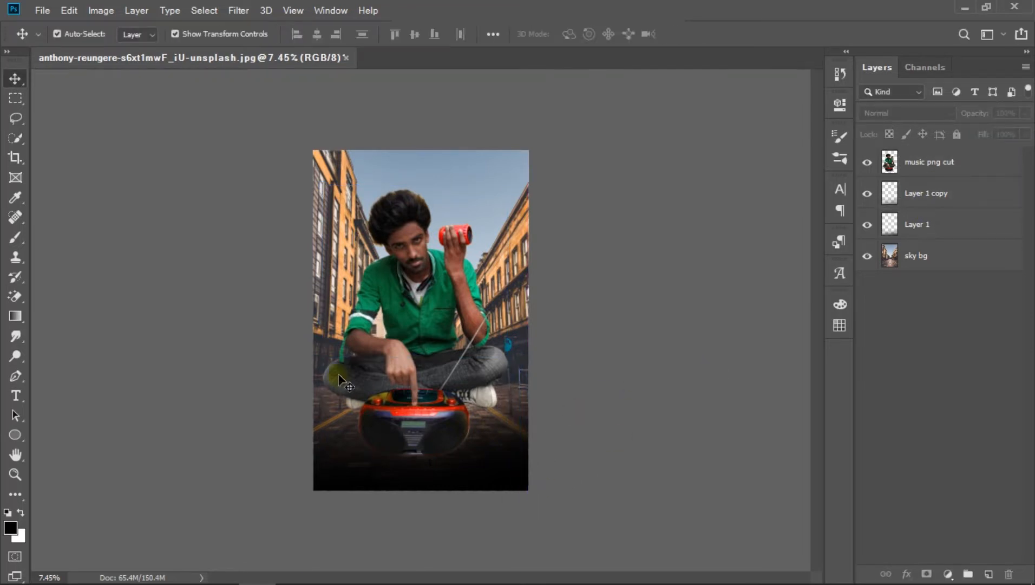
Step: Draw a flat black ellipse about 2297 × 324 px under the boombox and place its layer beneath music png cut
{"action": "left_click", "coordinate": [16, 436]}
{"action": "scroll", "coordinate": [440, 465], "scroll_direction": "up", "scroll_amount": 5}
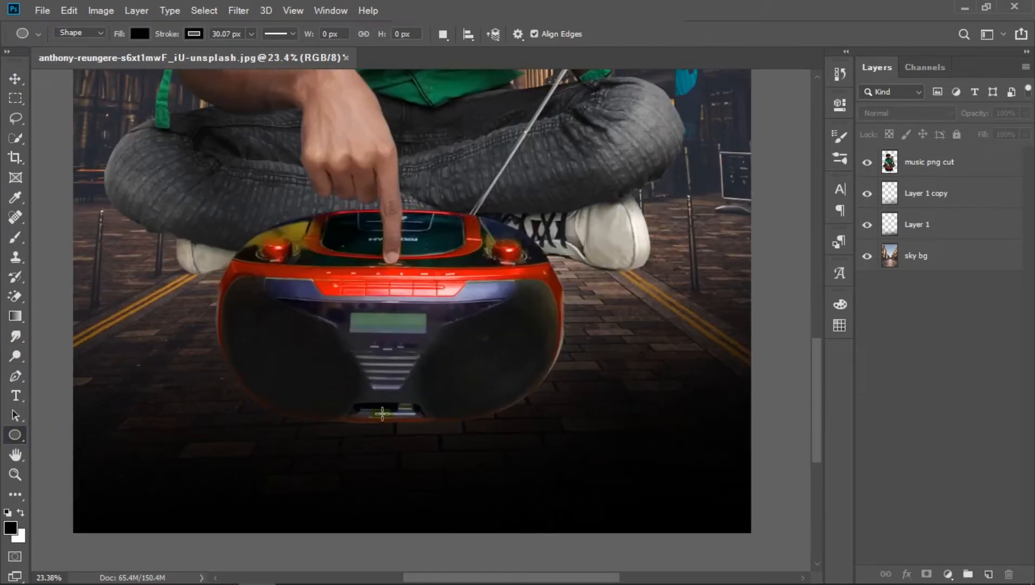
{"action": "left_click", "coordinate": [901, 193]}
{"action": "left_click", "coordinate": [920, 164]}
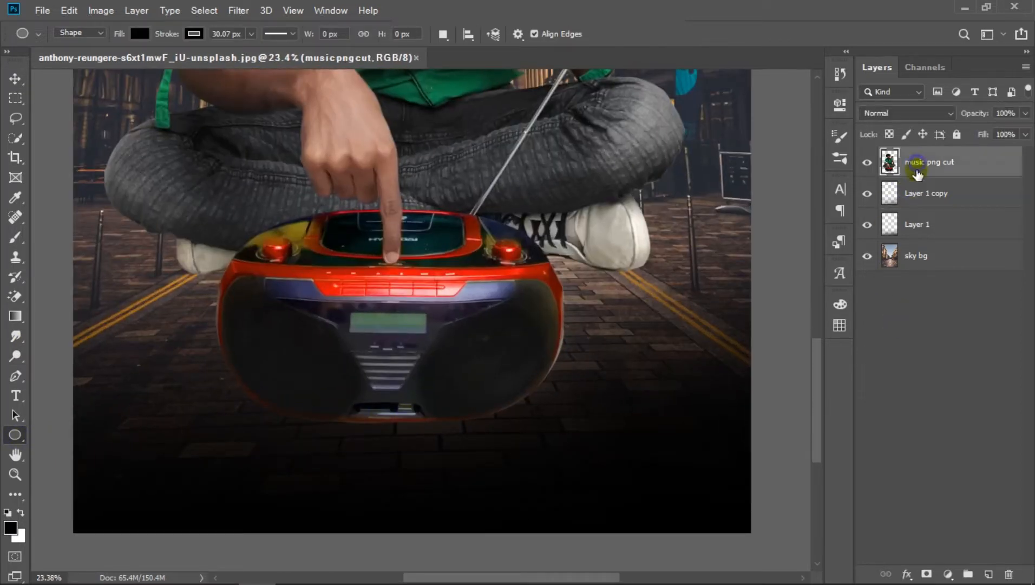
{"action": "left_click_drag", "start_coordinate": [194, 384], "coordinate": [601, 437]}
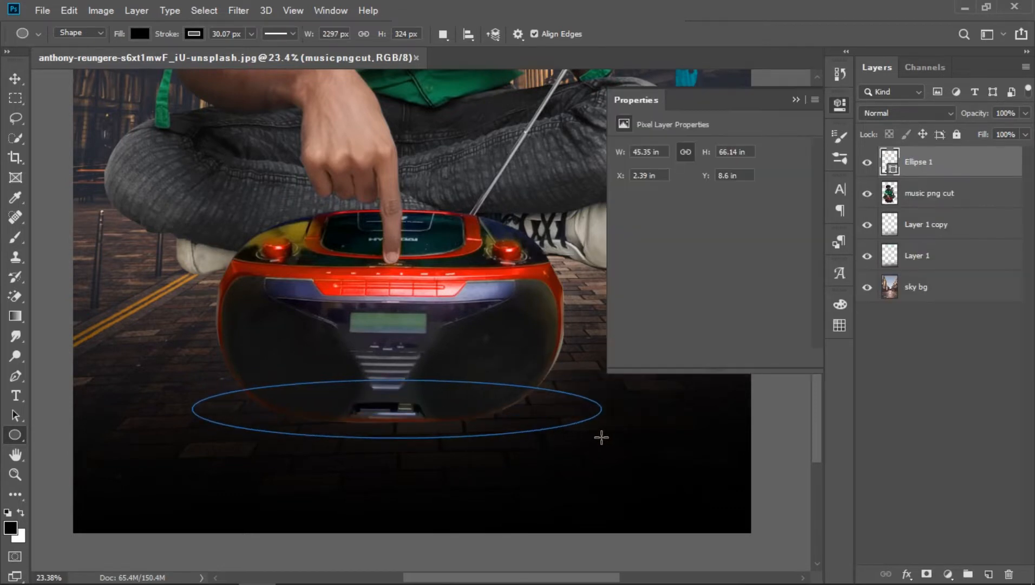
{"action": "left_click", "coordinate": [796, 99]}
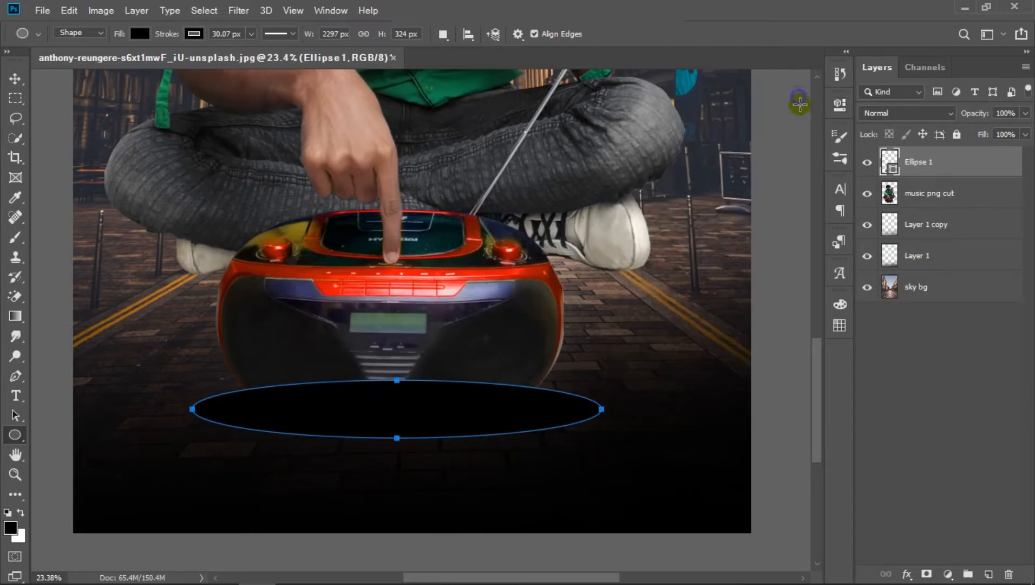
{"action": "left_click_drag", "start_coordinate": [988, 161], "coordinate": [959, 212]}
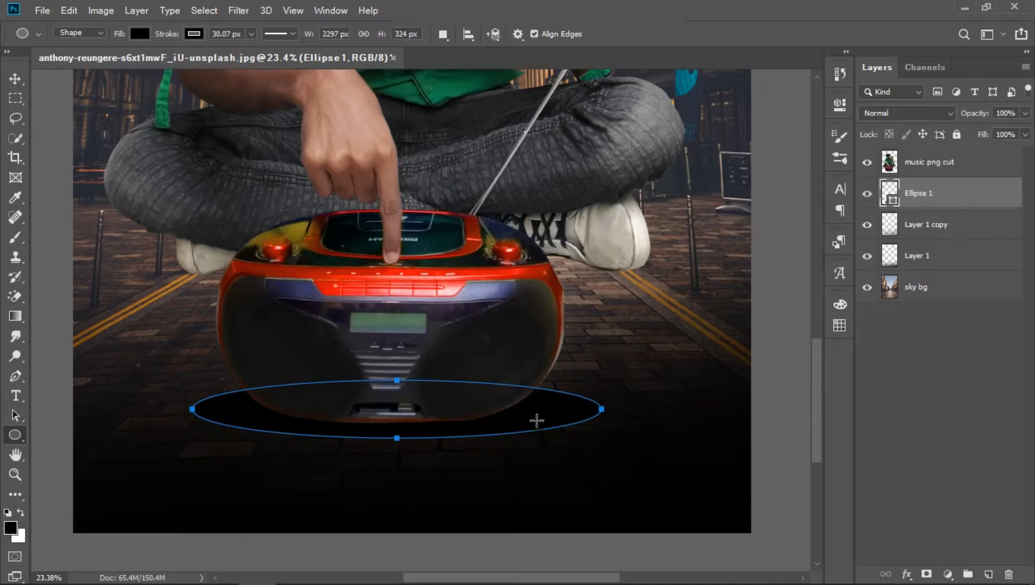
Step: Convert Ellipse 1 to a smart object and apply a Gaussian Blur with a radius of 34.6 pixels
{"action": "left_click", "coordinate": [246, 13]}
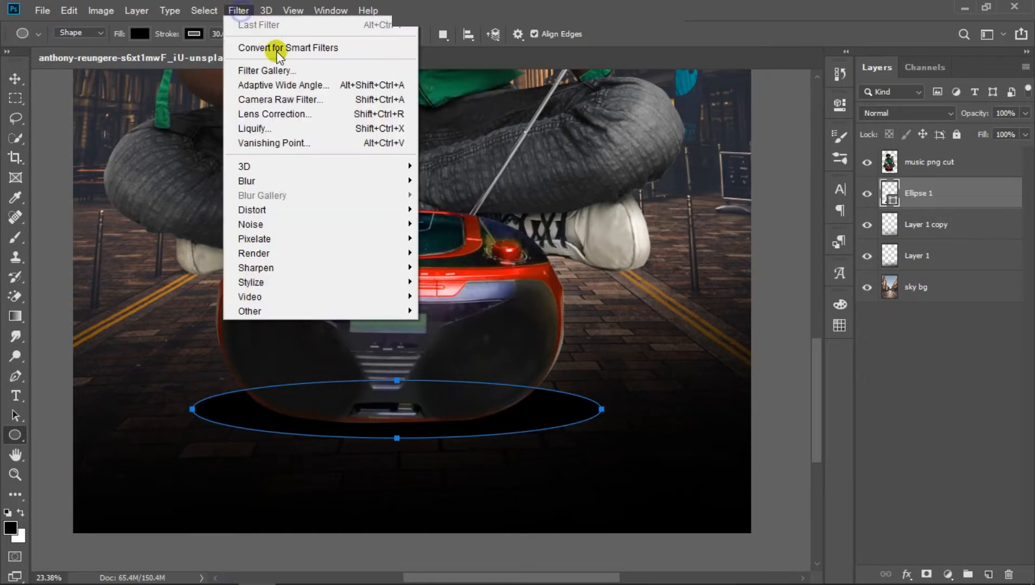
{"action": "mouse_move", "coordinate": [328, 181]}
{"action": "left_click", "coordinate": [474, 241]}
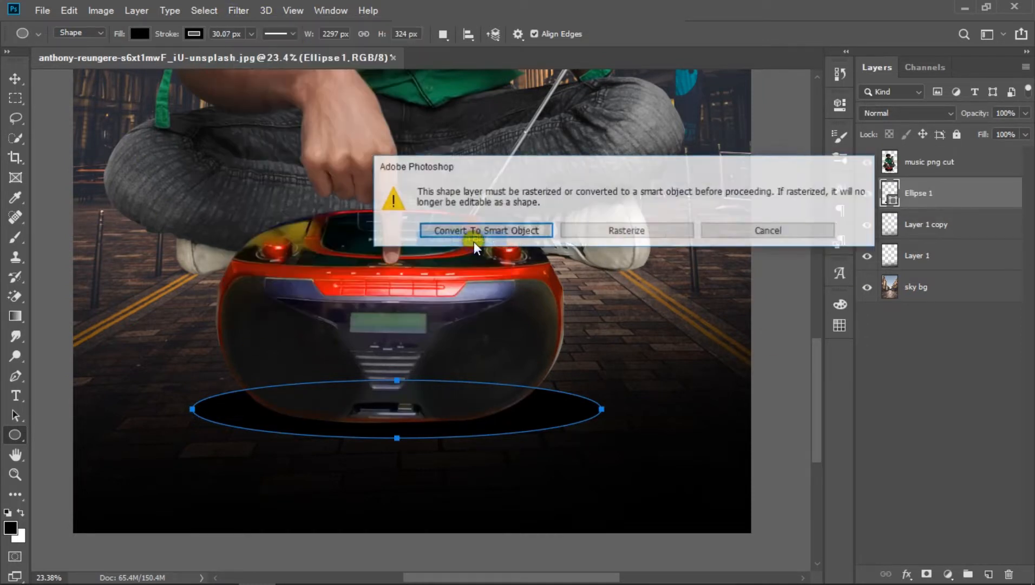
{"action": "left_click", "coordinate": [469, 230]}
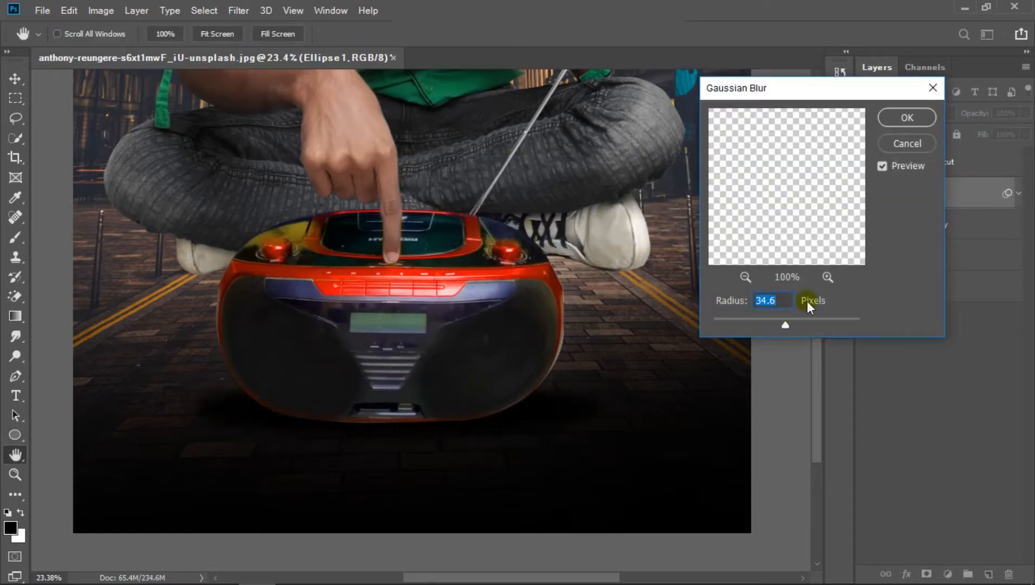
{"action": "left_click", "coordinate": [907, 117]}
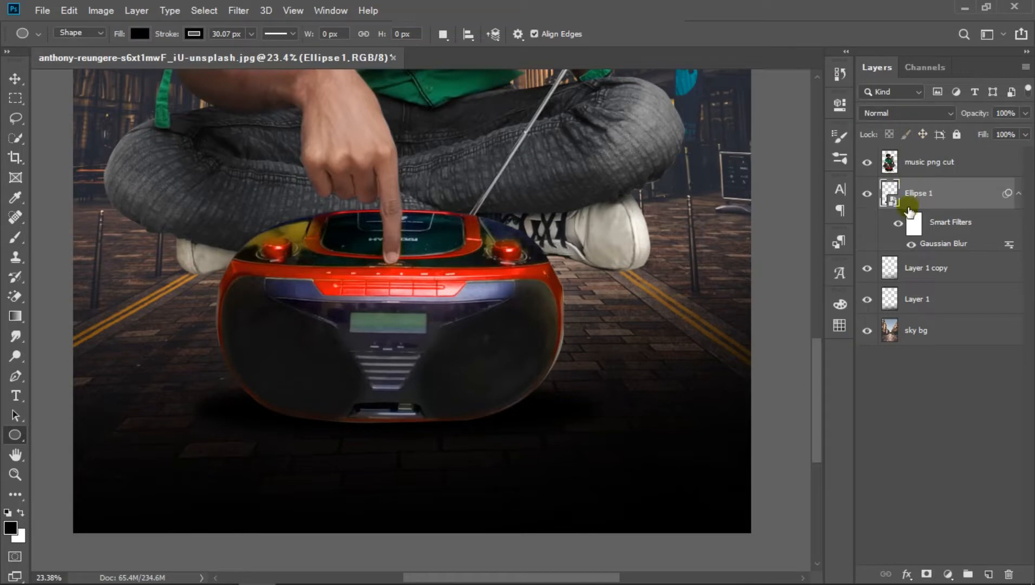
Step: Duplicate the blurred Ellipse 1 and move the copy up behind the boombox, under the man's shoes
{"action": "key", "text": "ctrl+j"}
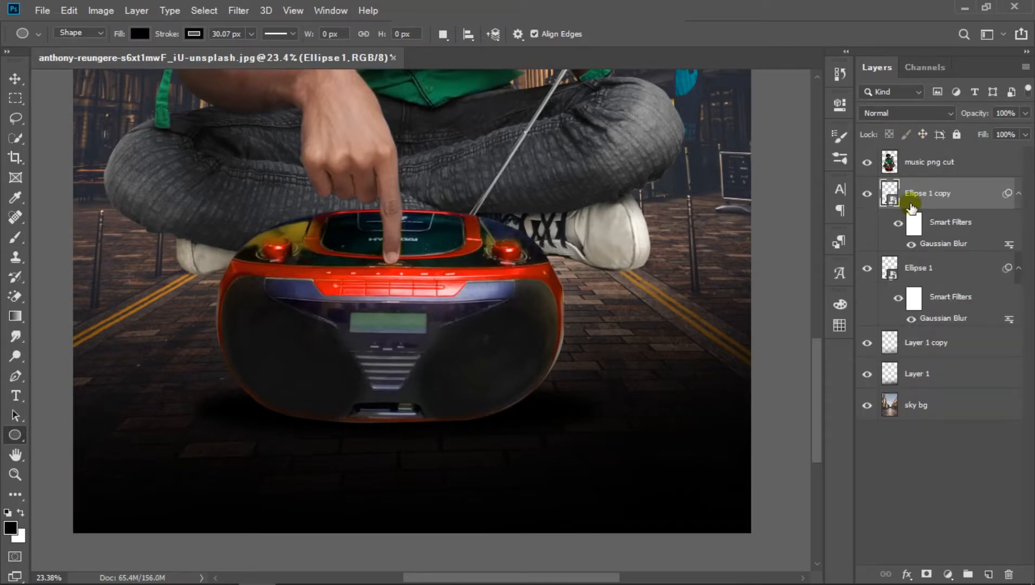
{"action": "scroll", "coordinate": [456, 262], "scroll_direction": "down", "scroll_amount": 2}
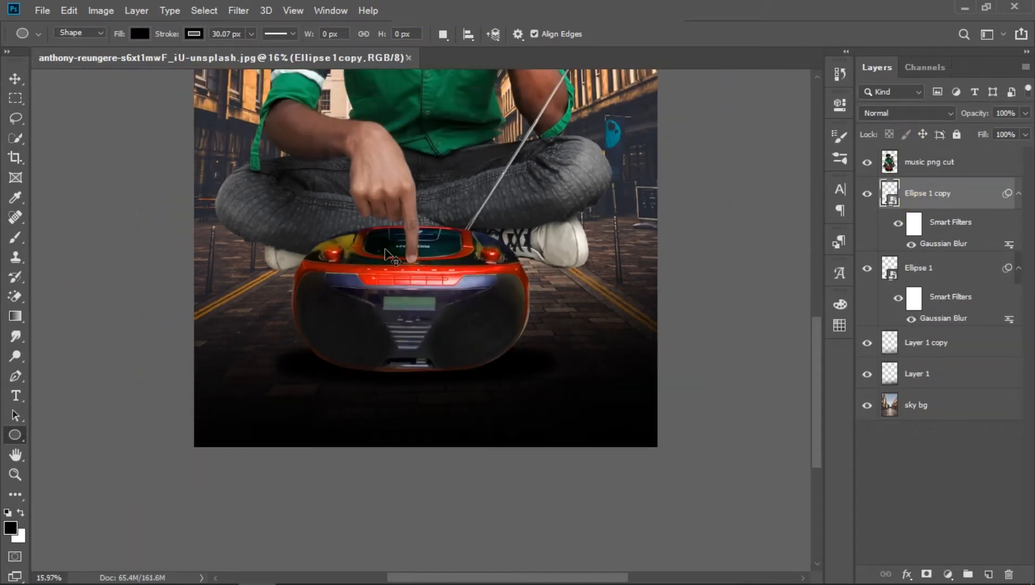
{"action": "key", "text": "v"}
{"action": "left_click_drag", "start_coordinate": [437, 352], "coordinate": [462, 265]}
Step: Enlarge the Ellipse 1 copy shadow to about 136% width and 170% height so it spans both shoes
{"action": "left_click_drag", "start_coordinate": [548, 271], "coordinate": [599, 270]}
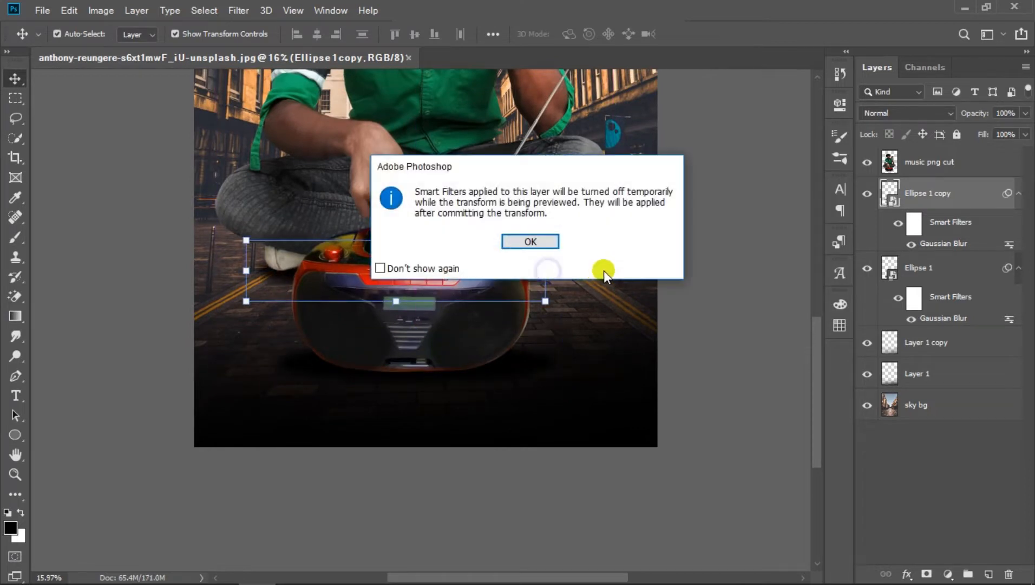
{"action": "left_click", "coordinate": [539, 242]}
{"action": "left_click_drag", "start_coordinate": [536, 271], "coordinate": [600, 270]}
{"action": "left_click_drag", "start_coordinate": [450, 247], "coordinate": [450, 230]}
{"action": "left_click_drag", "start_coordinate": [432, 295], "coordinate": [432, 300]}
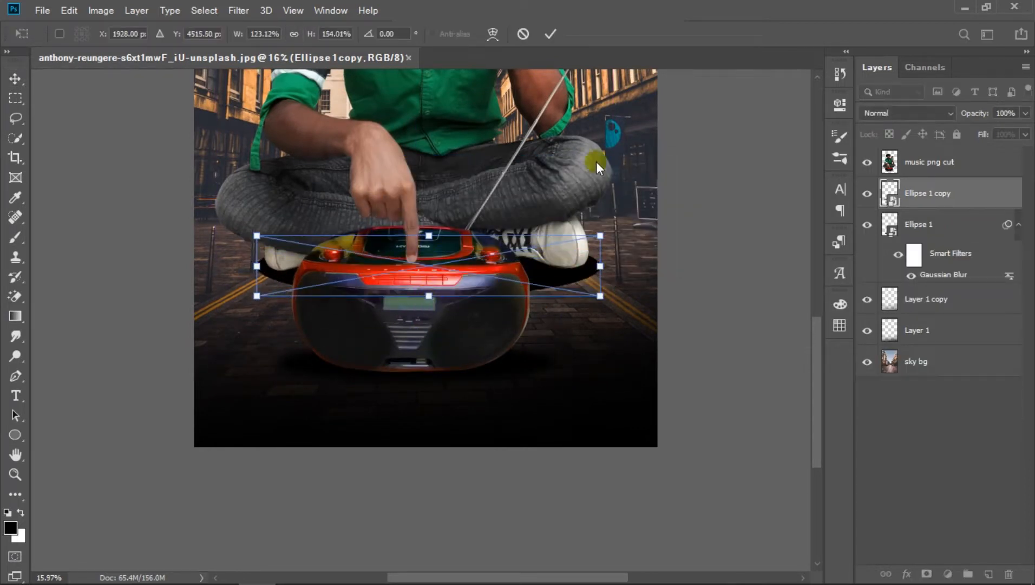
{"action": "key", "text": "Return"}
{"action": "left_click_drag", "start_coordinate": [560, 239], "coordinate": [559, 249]}
{"action": "left_click_drag", "start_coordinate": [611, 233], "coordinate": [615, 236]}
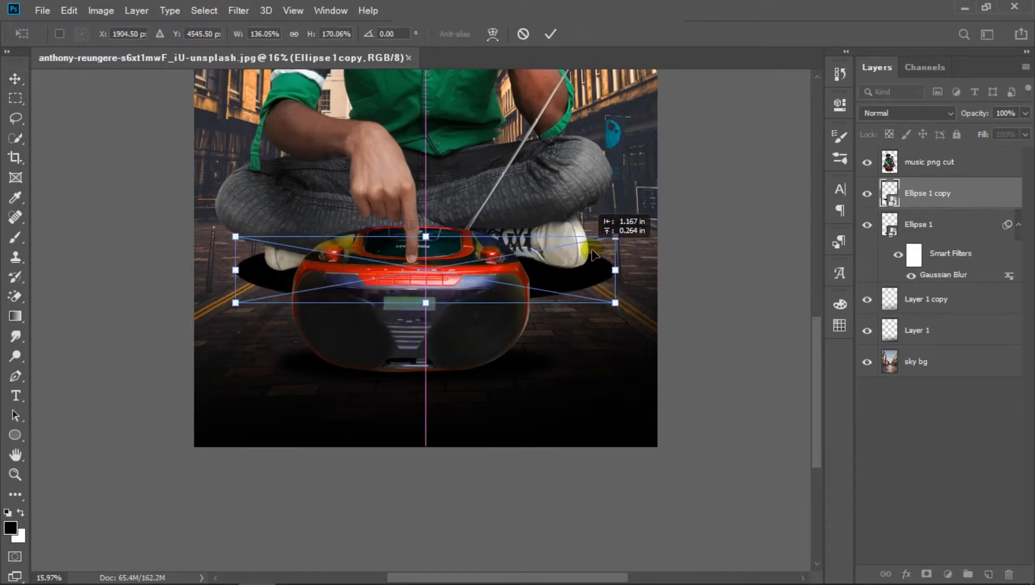
{"action": "key", "text": "Return"}
Step: Lower the Ellipse 1 copy opacity to 86% and fine-tune the shadow's height and width under the legs
{"action": "left_click_drag", "start_coordinate": [971, 114], "coordinate": [959, 134]}
{"action": "left_click_drag", "start_coordinate": [431, 315], "coordinate": [432, 299]}
{"action": "left_click", "coordinate": [550, 34]}
{"action": "left_click_drag", "start_coordinate": [631, 264], "coordinate": [606, 265]}
{"action": "key", "text": "Return"}
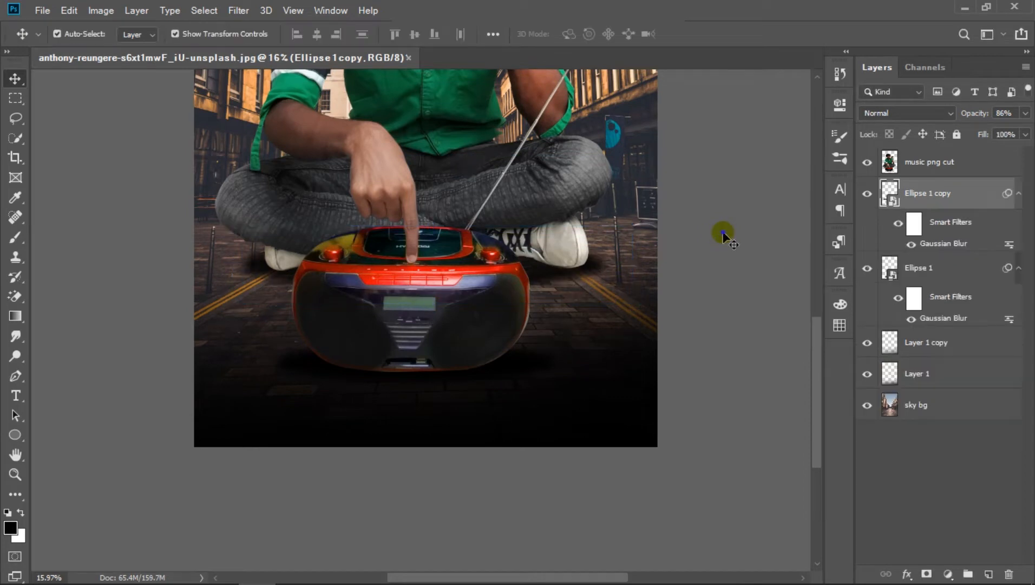
Step: Reduce the opacity of Ellipse 1 copy to 68% and of Ellipse 1 to 85%
{"action": "left_click", "coordinate": [724, 233]}
{"action": "key", "text": "ctrl+0"}
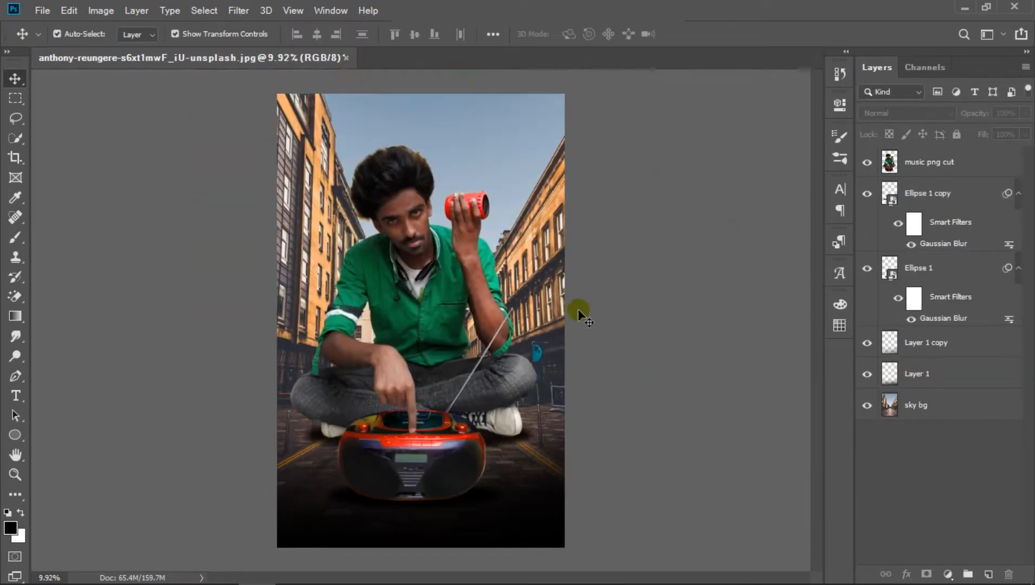
{"action": "left_click", "coordinate": [937, 199]}
{"action": "left_click_drag", "start_coordinate": [969, 120], "coordinate": [965, 120]}
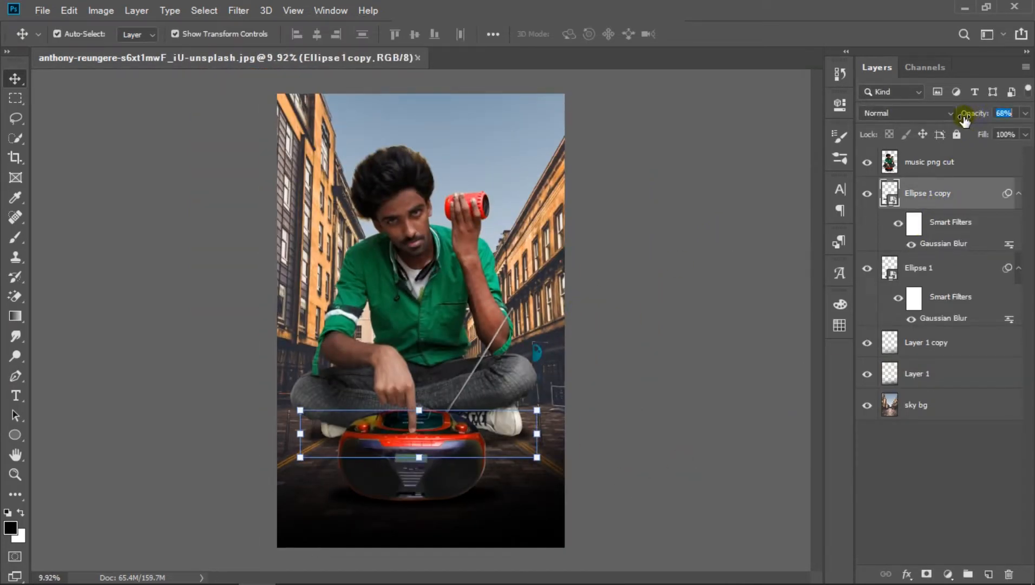
{"action": "left_click", "coordinate": [951, 268]}
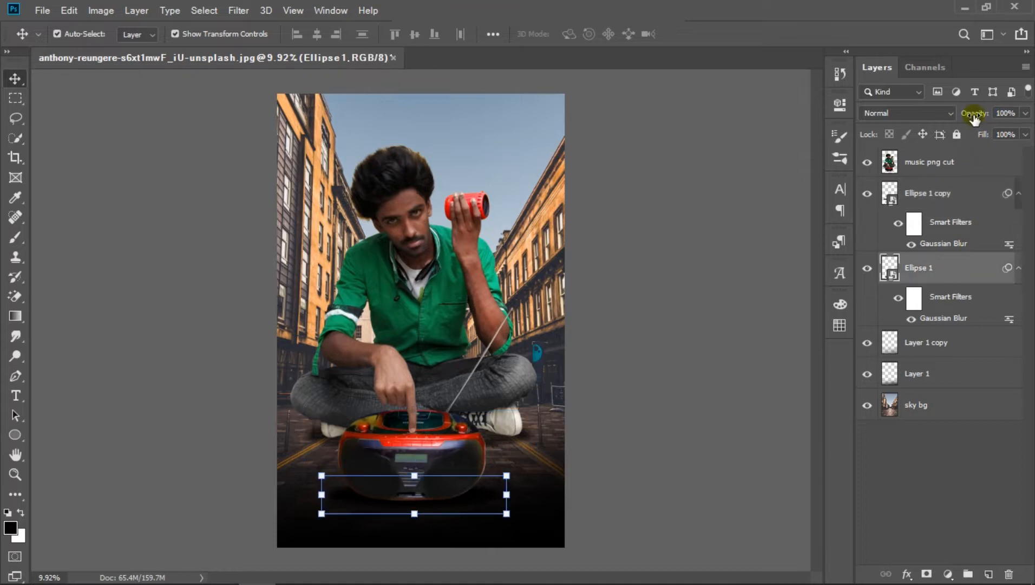
Step: Rasterize the Ellipse 1 copy and Ellipse 1 shadow layers
{"action": "left_click", "coordinate": [940, 202]}
{"action": "right_click", "coordinate": [940, 203]}
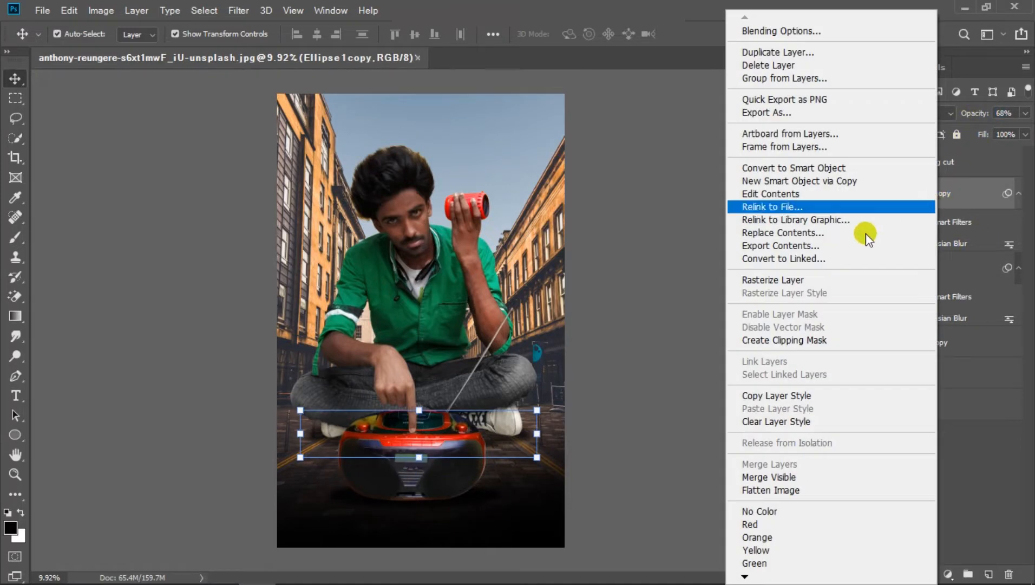
{"action": "left_click", "coordinate": [824, 278]}
{"action": "left_click", "coordinate": [879, 230]}
{"action": "right_click", "coordinate": [880, 230]}
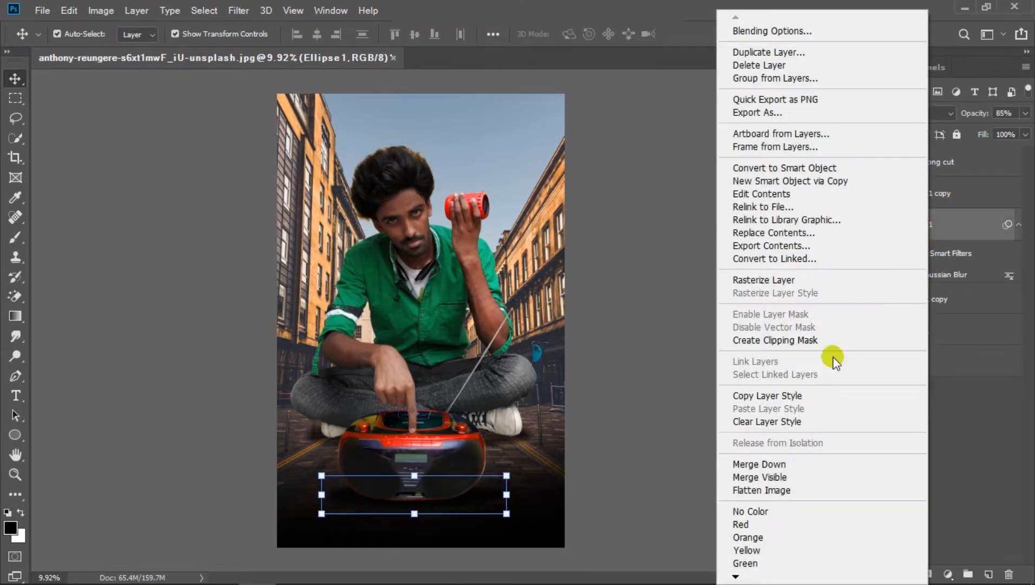
{"action": "left_click", "coordinate": [768, 280]}
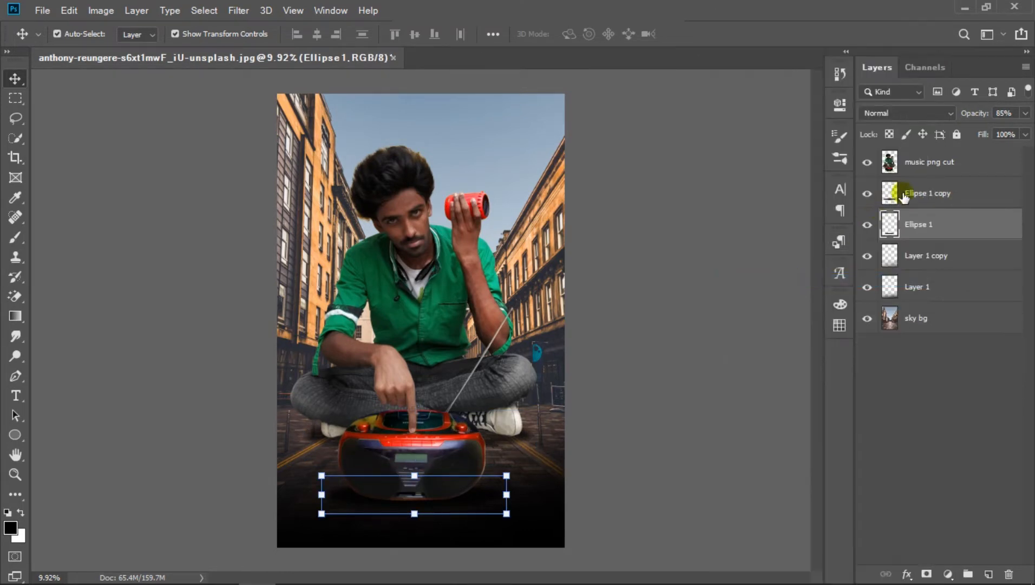
Step: Merge Ellipse 1 copy down into Ellipse 1 and deselect the merged shadow layer
{"action": "left_click", "coordinate": [907, 193]}
{"action": "right_click", "coordinate": [908, 192]}
{"action": "left_click", "coordinate": [790, 456]}
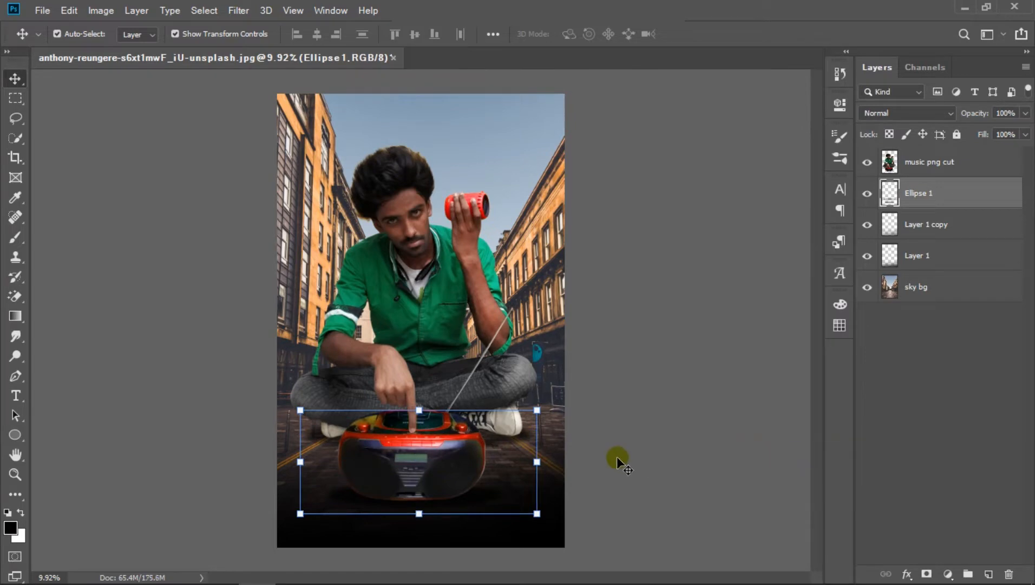
{"action": "left_click", "coordinate": [632, 450]}
Step: Draw a rectangle of about 439 × 127 px over the boombox's green display, above the music png cut layer
{"action": "scroll", "coordinate": [466, 521], "scroll_direction": "down", "scroll_amount": 2}
{"action": "scroll", "coordinate": [417, 490], "scroll_direction": "up", "scroll_amount": 6}
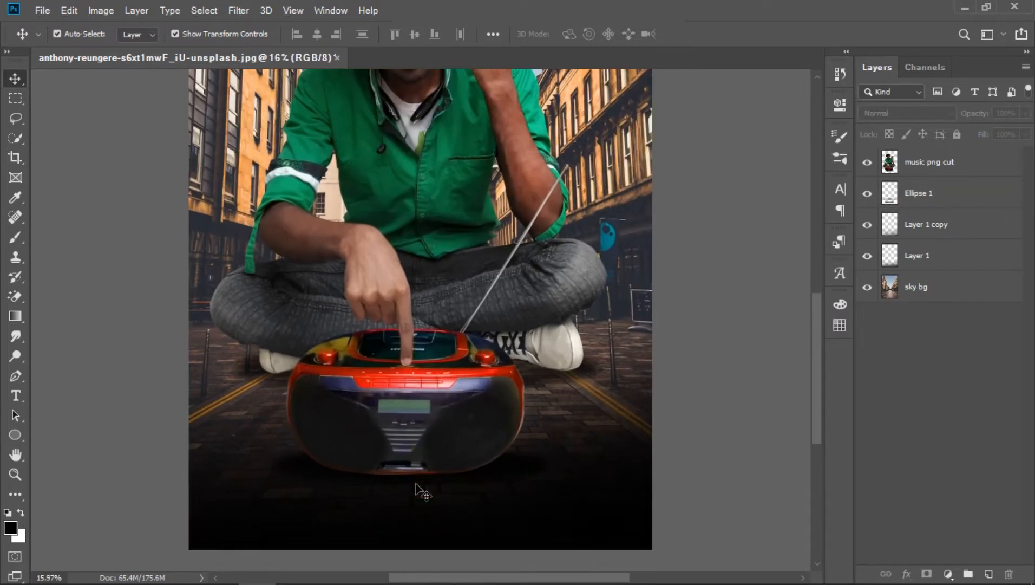
{"action": "scroll", "coordinate": [372, 314], "scroll_direction": "up", "scroll_amount": 3}
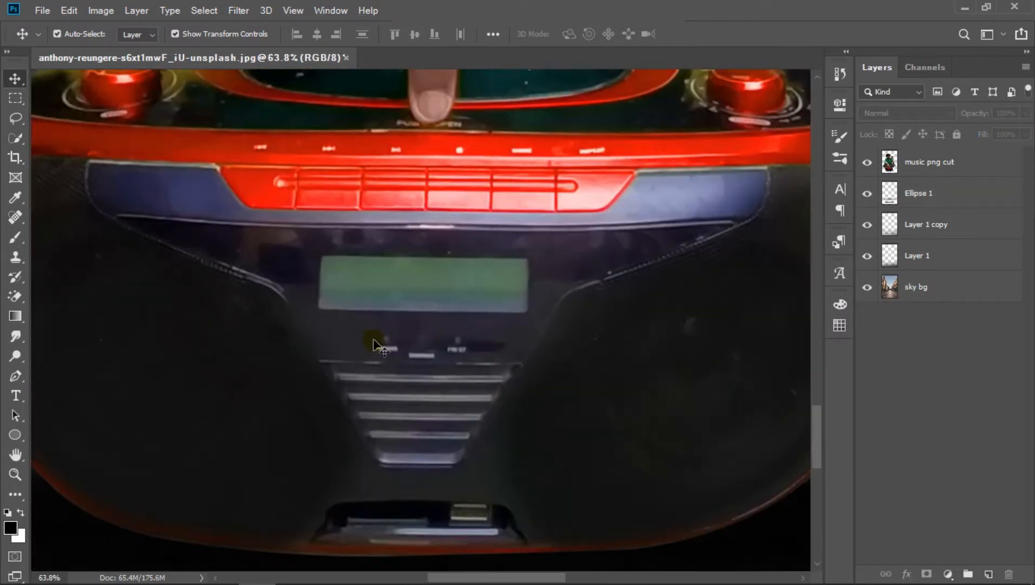
{"action": "left_click", "coordinate": [910, 165]}
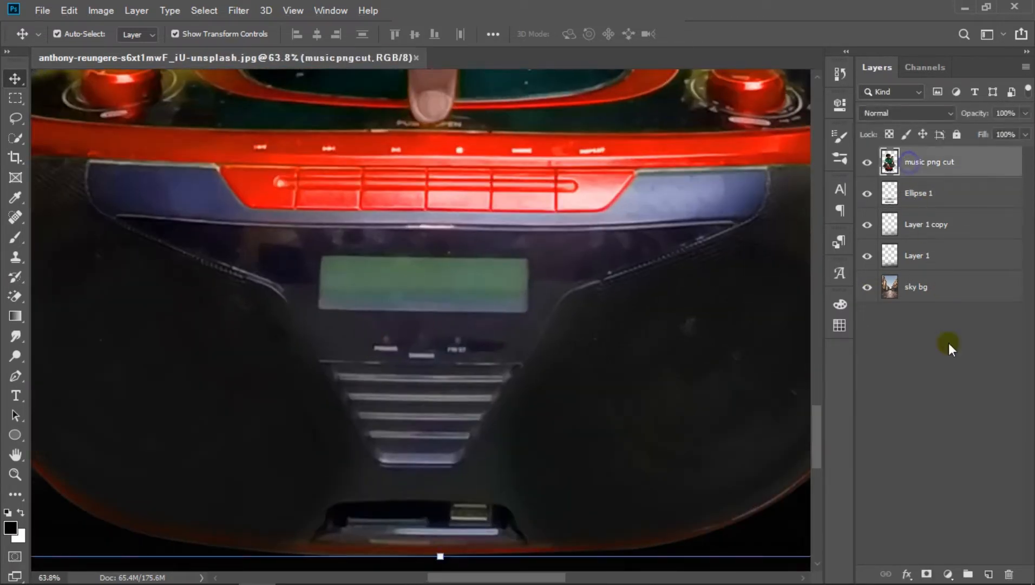
{"action": "left_click", "coordinate": [15, 435]}
{"action": "right_click", "coordinate": [24, 442]}
{"action": "left_click", "coordinate": [70, 434]}
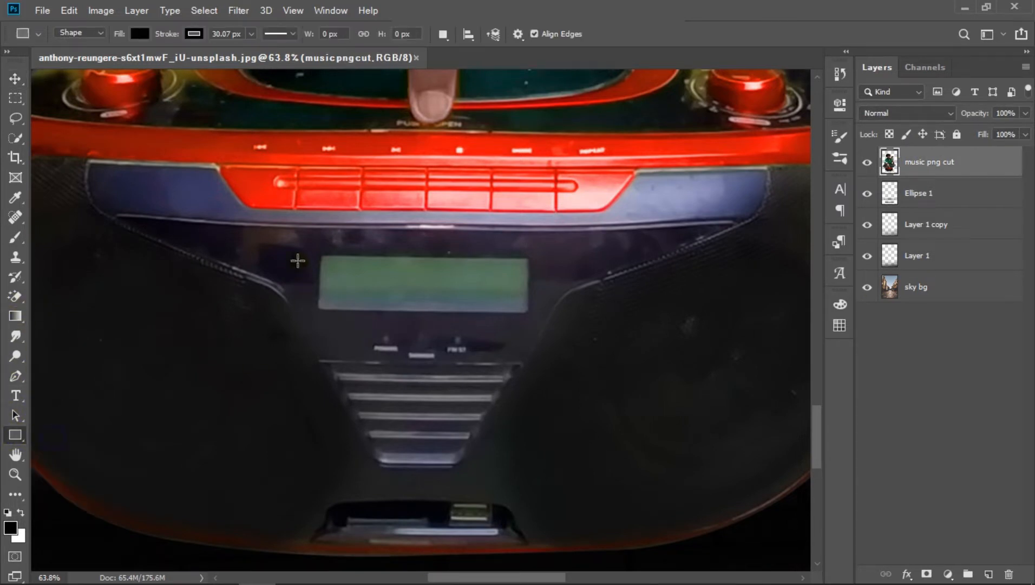
{"action": "left_click_drag", "start_coordinate": [318, 255], "coordinate": [530, 311]}
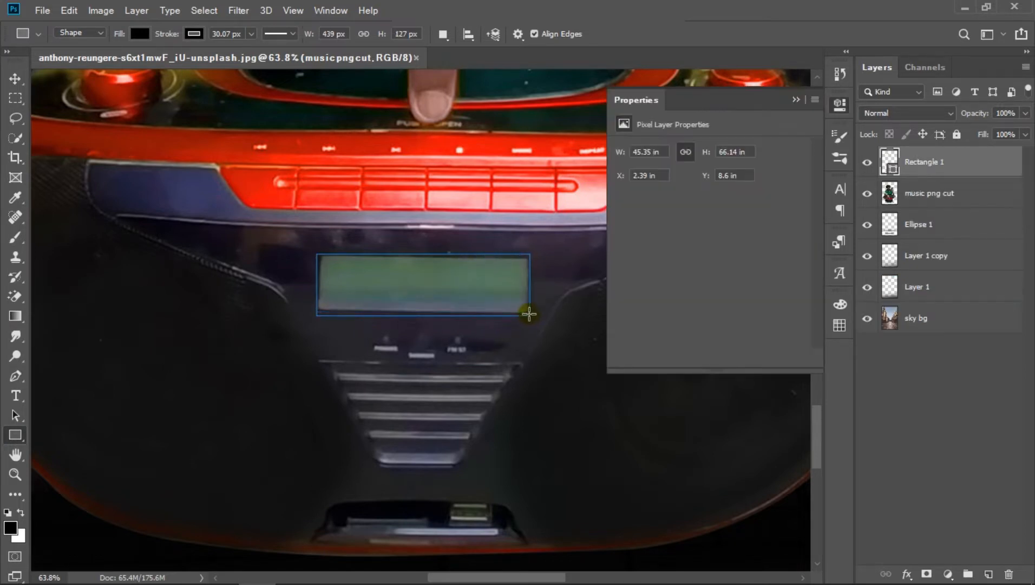
Step: Give the display rectangle a blue fill with no stroke and set its blend mode to Screen
{"action": "left_click", "coordinate": [625, 195]}
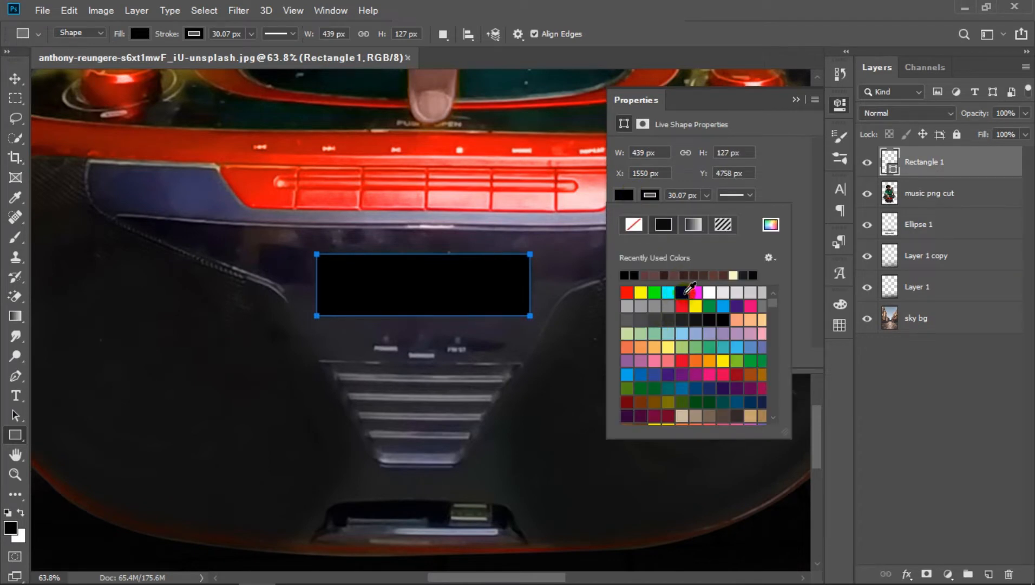
{"action": "double_click", "coordinate": [683, 293]}
{"action": "left_click", "coordinate": [794, 100]}
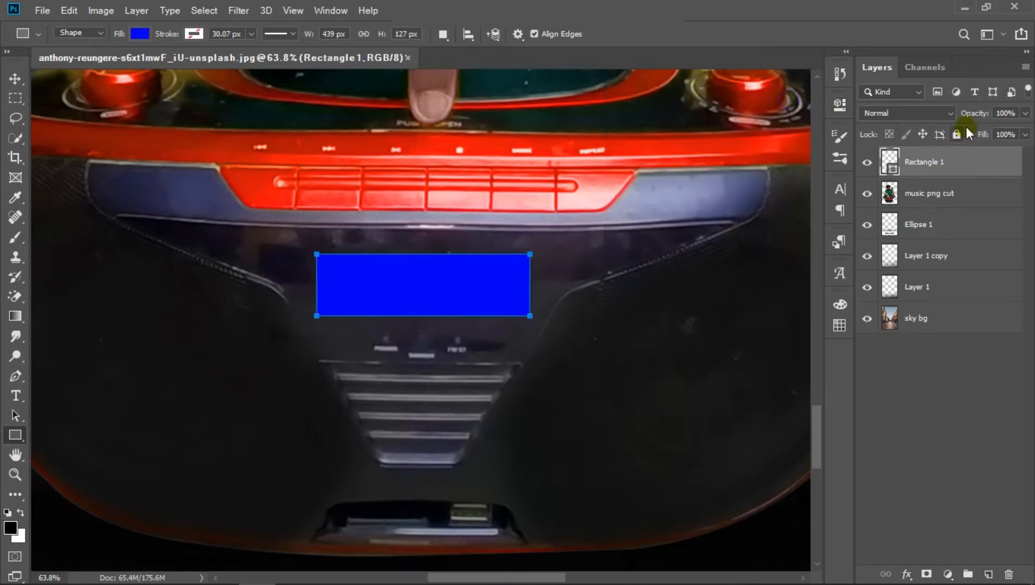
{"action": "left_click", "coordinate": [901, 113]}
{"action": "left_click", "coordinate": [896, 240]}
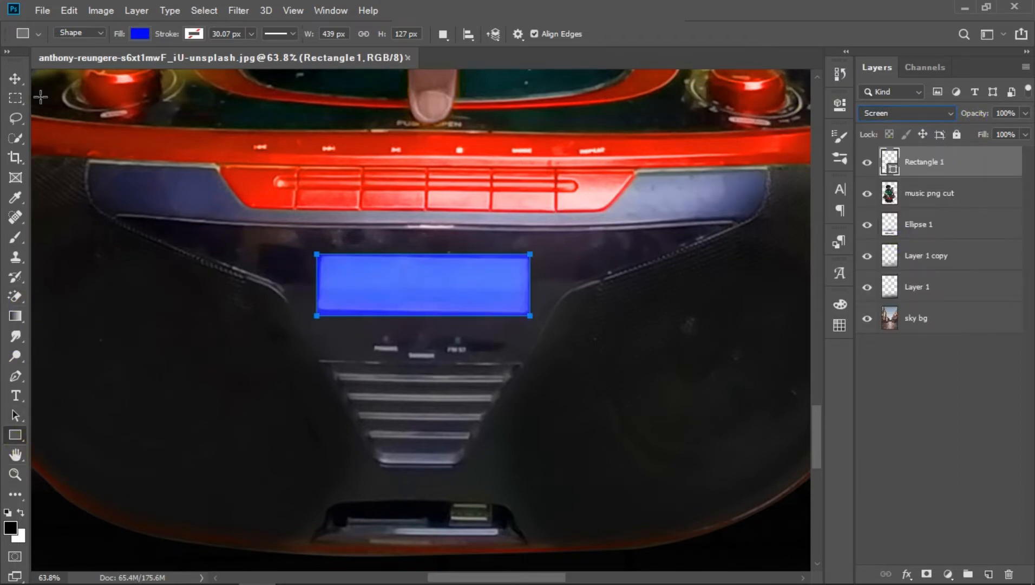
Step: Distort the blue rectangle's corners so it fits the slightly tilted edges of the boombox display
{"action": "left_click", "coordinate": [15, 79]}
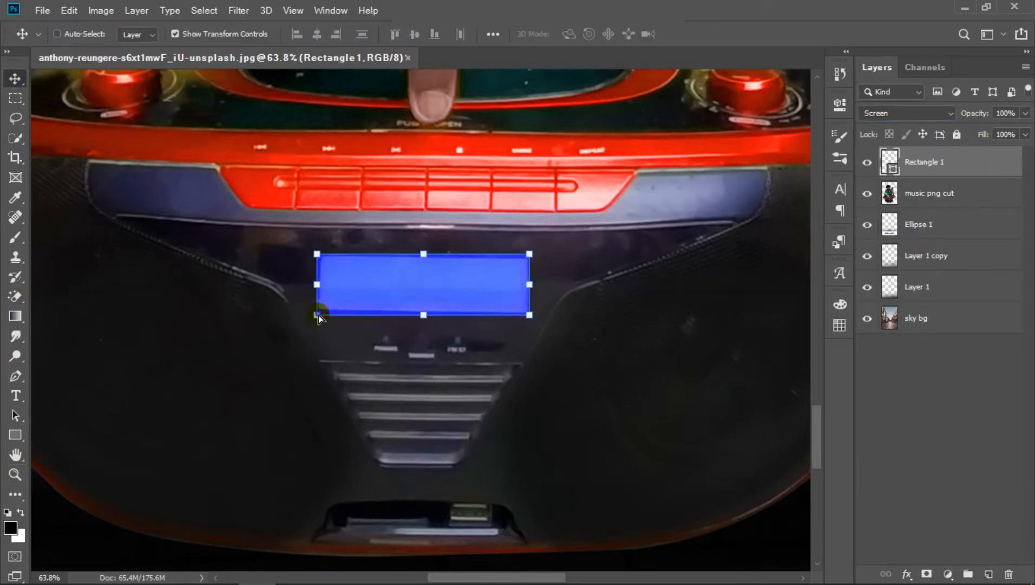
{"action": "key", "text": "ctrl+t"}
{"action": "left_click_drag", "start_coordinate": [317, 254], "coordinate": [322, 255]}
{"action": "left_click_drag", "start_coordinate": [529, 254], "coordinate": [529, 260]}
{"action": "left_click_drag", "start_coordinate": [530, 315], "coordinate": [531, 312]}
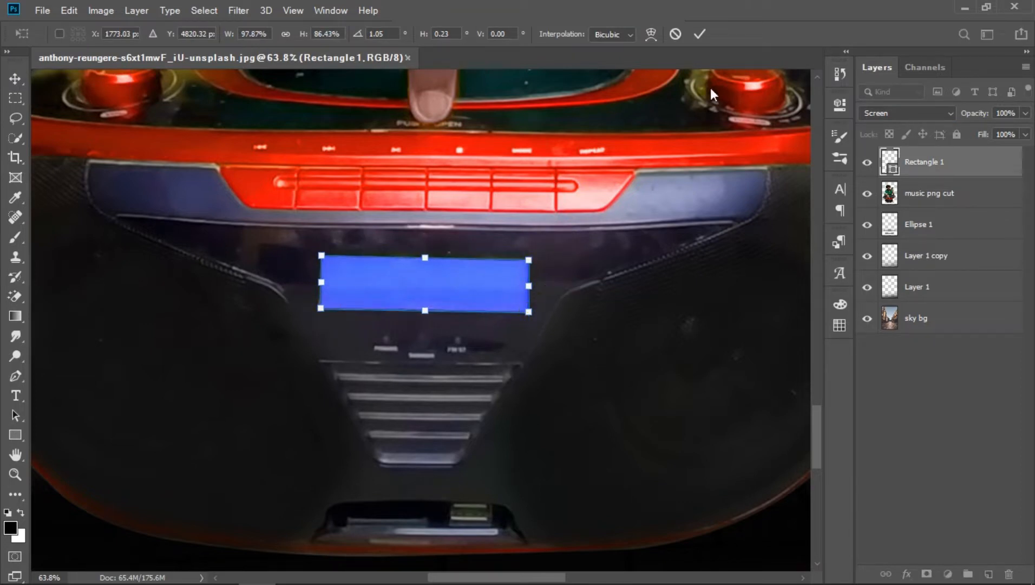
{"action": "left_click", "coordinate": [700, 34]}
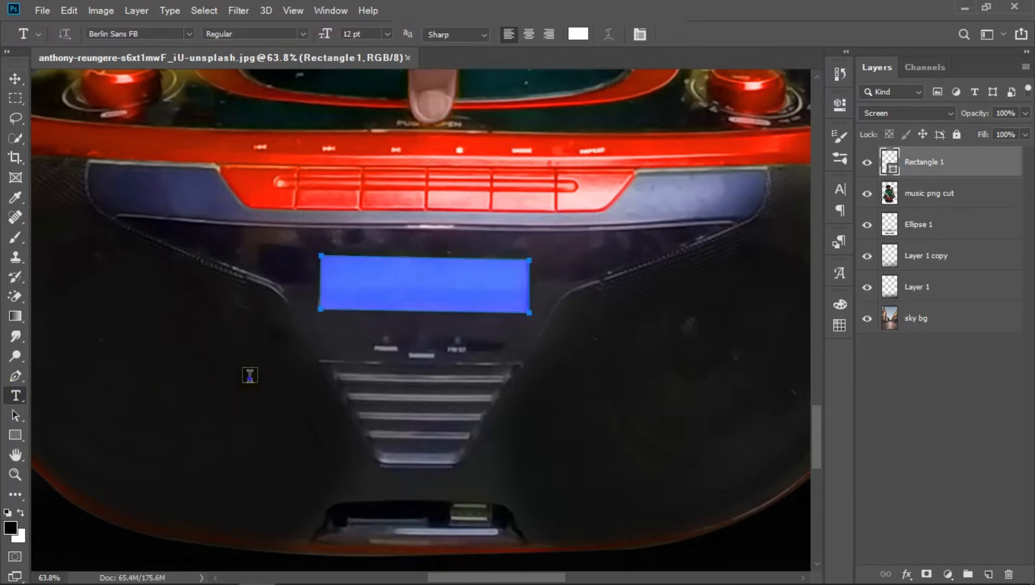
Step: Add the white text 892k on the boombox's front beside the display
{"action": "left_click", "coordinate": [250, 375]}
{"action": "key", "text": "BackSpace"}
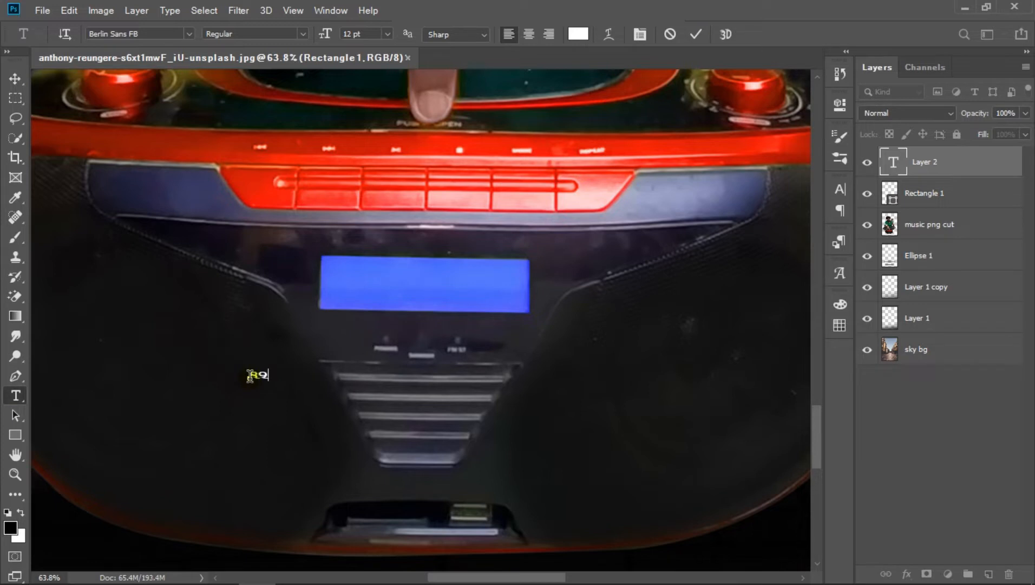
{"action": "left_click", "coordinate": [15, 76]}
Step: Change the 892k text's font to Sylfaen and enlarge the text in the middle of the blue display
{"action": "left_click", "coordinate": [839, 189]}
{"action": "left_click", "coordinate": [750, 212]}
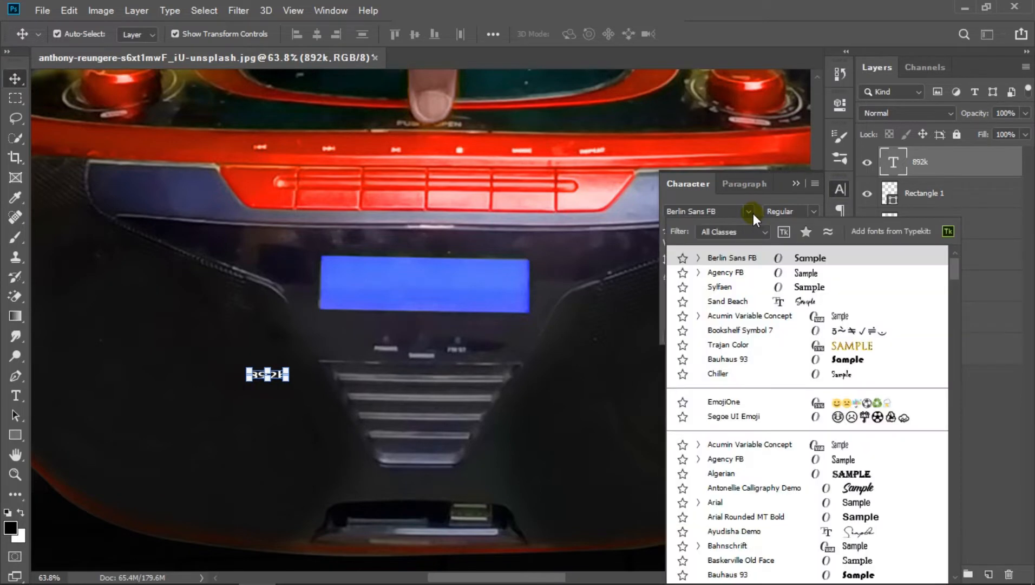
{"action": "left_click", "coordinate": [857, 289]}
{"action": "left_click", "coordinate": [795, 183]}
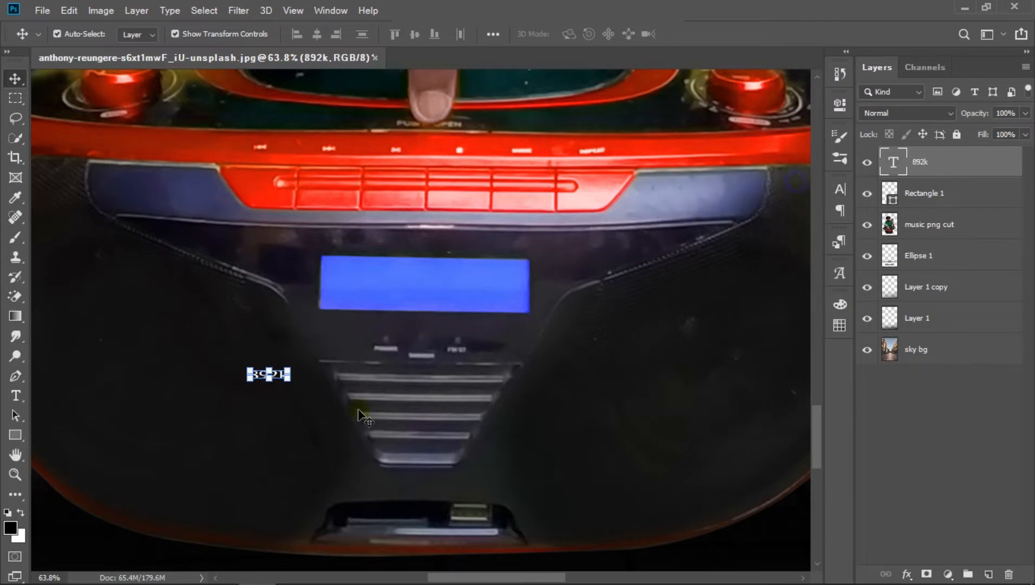
{"action": "left_click_drag", "start_coordinate": [276, 375], "coordinate": [470, 271]}
{"action": "left_click", "coordinate": [700, 34]}
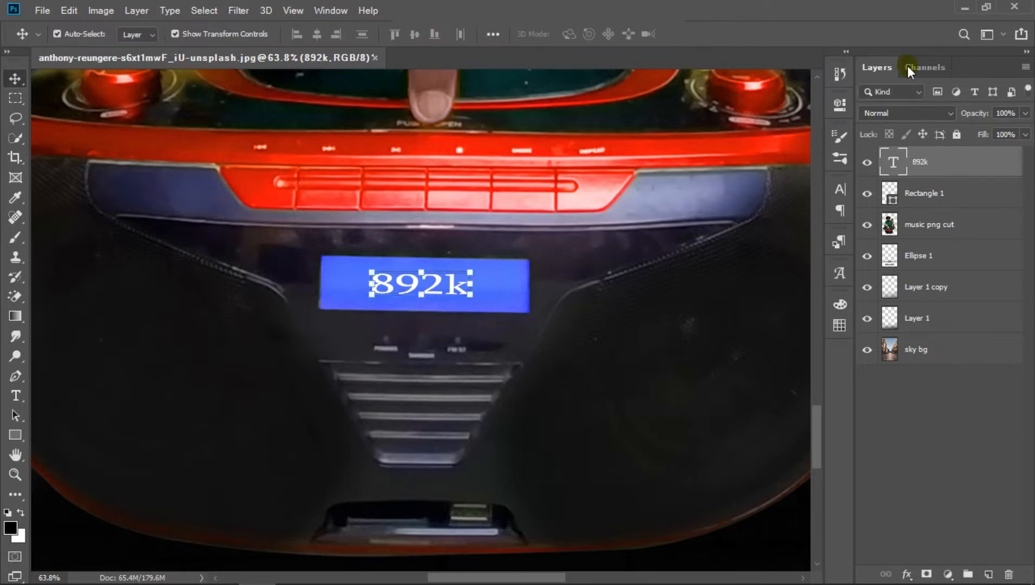
Step: Move the Rectangle 1 layer above the 892k text layer and rasterize it
{"action": "left_click", "coordinate": [981, 191]}
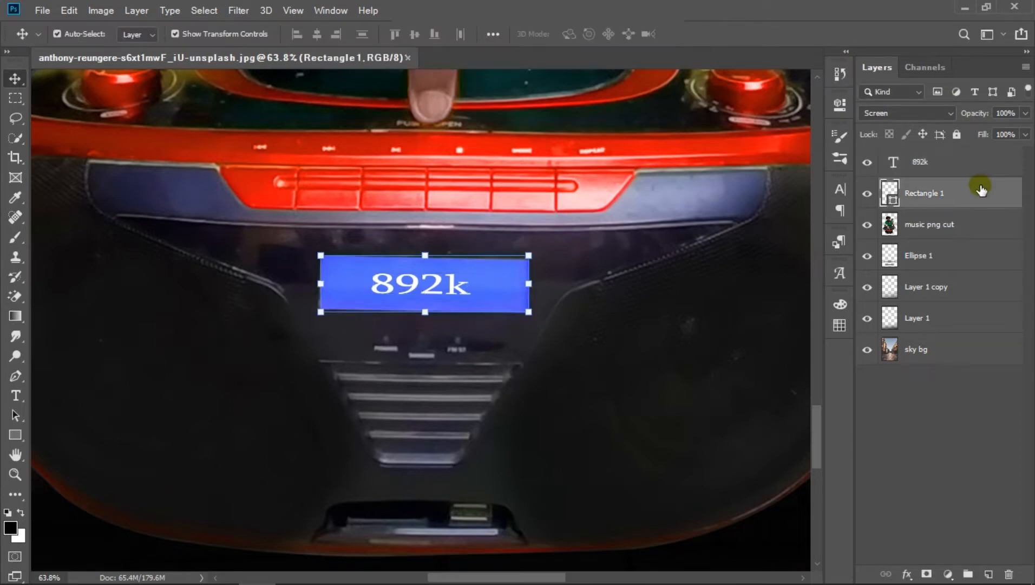
{"action": "left_click_drag", "start_coordinate": [981, 191], "coordinate": [974, 161]}
{"action": "right_click", "coordinate": [973, 159]}
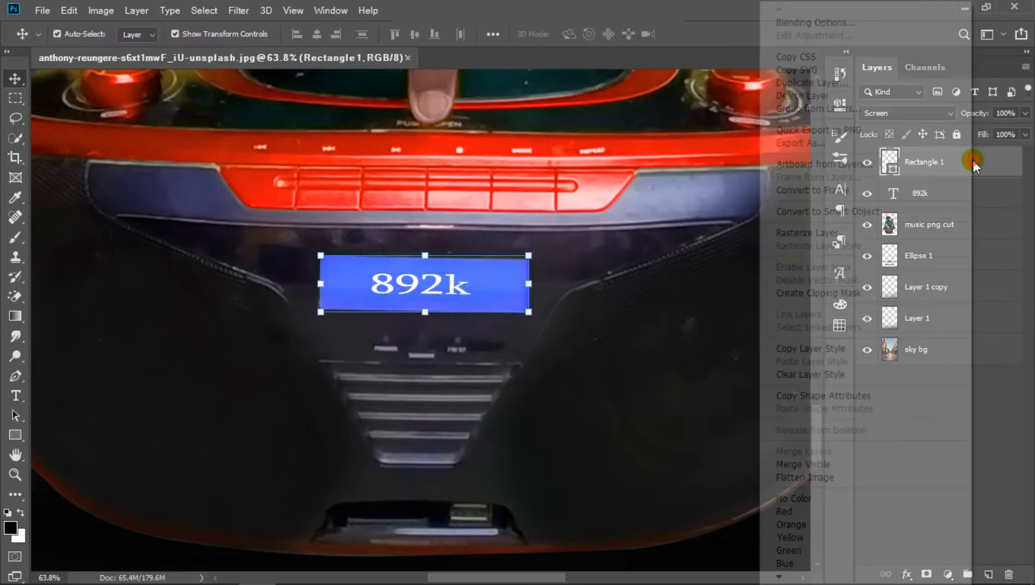
{"action": "left_click", "coordinate": [732, 423]}
{"action": "right_click", "coordinate": [966, 165]}
{"action": "left_click", "coordinate": [816, 238]}
{"action": "right_click", "coordinate": [964, 182]}
{"action": "left_click", "coordinate": [667, 371]}
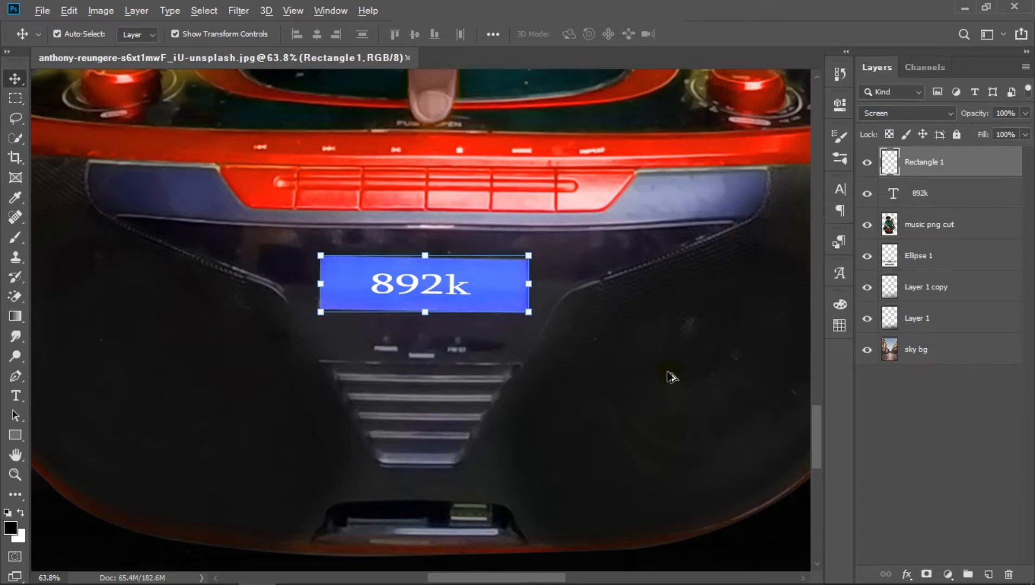
Step: Place cridits 2.jpg from the music lover folder onto the poster and scale it to about 152%
{"action": "scroll", "coordinate": [708, 341], "scroll_direction": "down", "scroll_amount": 10}
{"action": "left_click", "coordinate": [219, 323]}
{"action": "scroll", "coordinate": [537, 352], "scroll_direction": "down", "scroll_amount": 4}
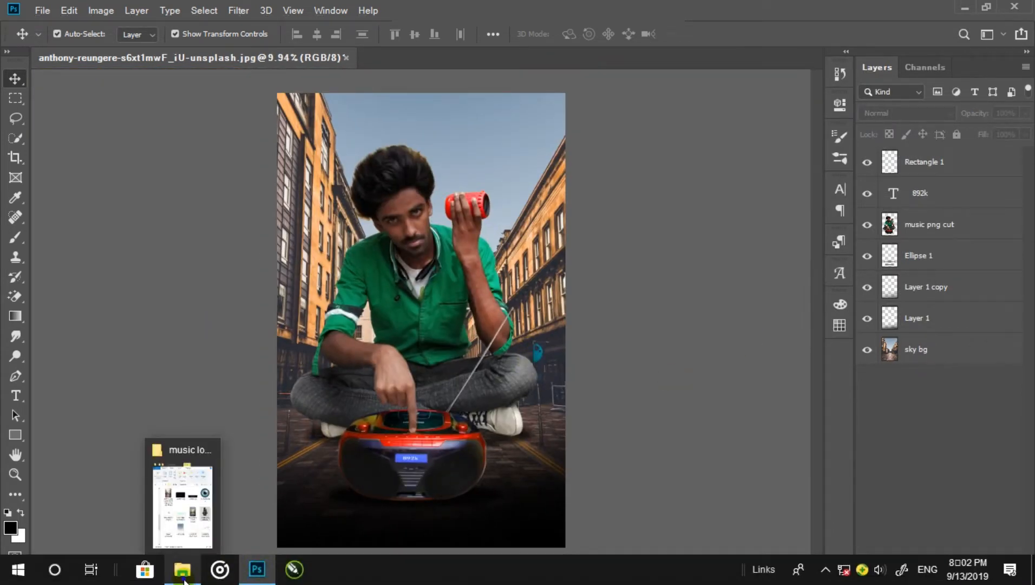
{"action": "left_click", "coordinate": [182, 569]}
{"action": "left_click_drag", "start_coordinate": [918, 275], "coordinate": [422, 448]}
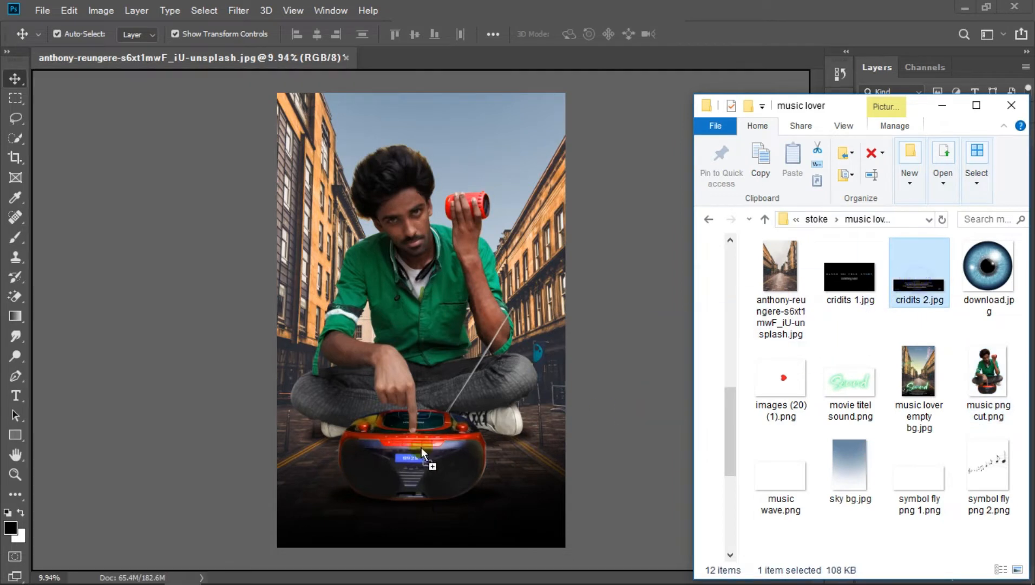
{"action": "left_click_drag", "start_coordinate": [416, 505], "coordinate": [412, 493]}
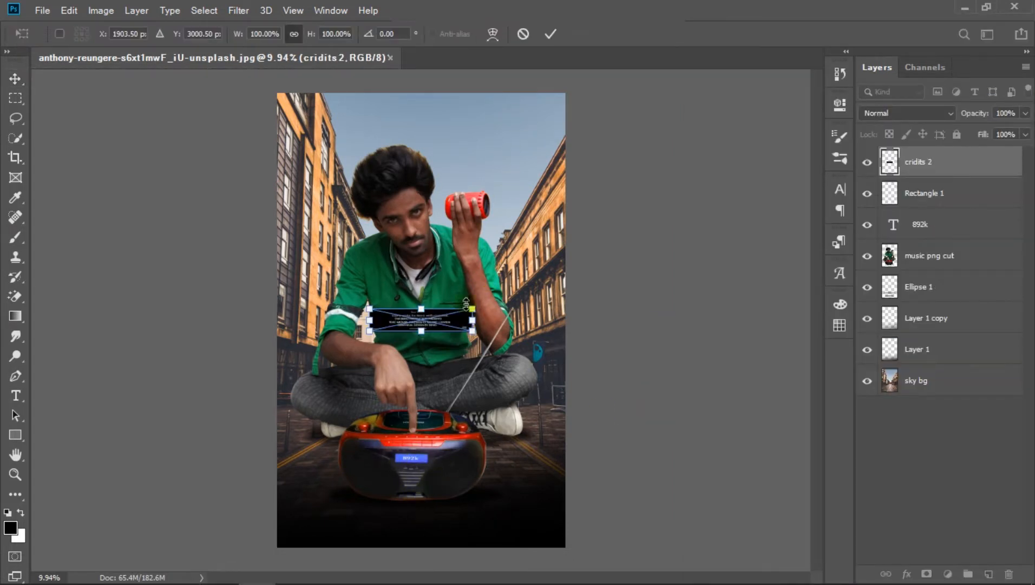
{"action": "left_click_drag", "start_coordinate": [472, 309], "coordinate": [526, 297]}
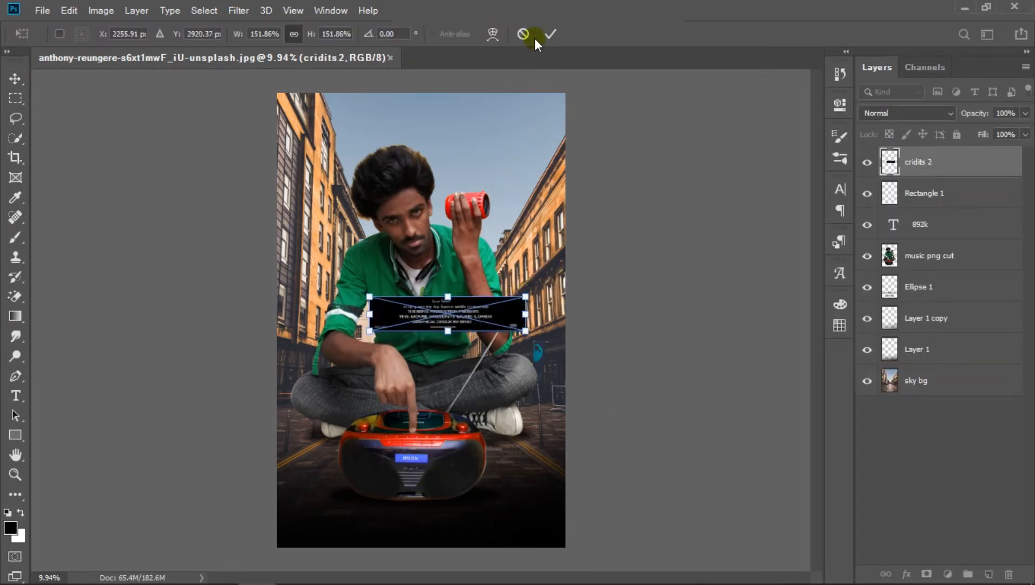
{"action": "left_click", "coordinate": [550, 34]}
Step: Set the cridits 2 layer's blend mode to Screen and move the credits below the boombox at the poster's lower edge
{"action": "left_click", "coordinate": [919, 112]}
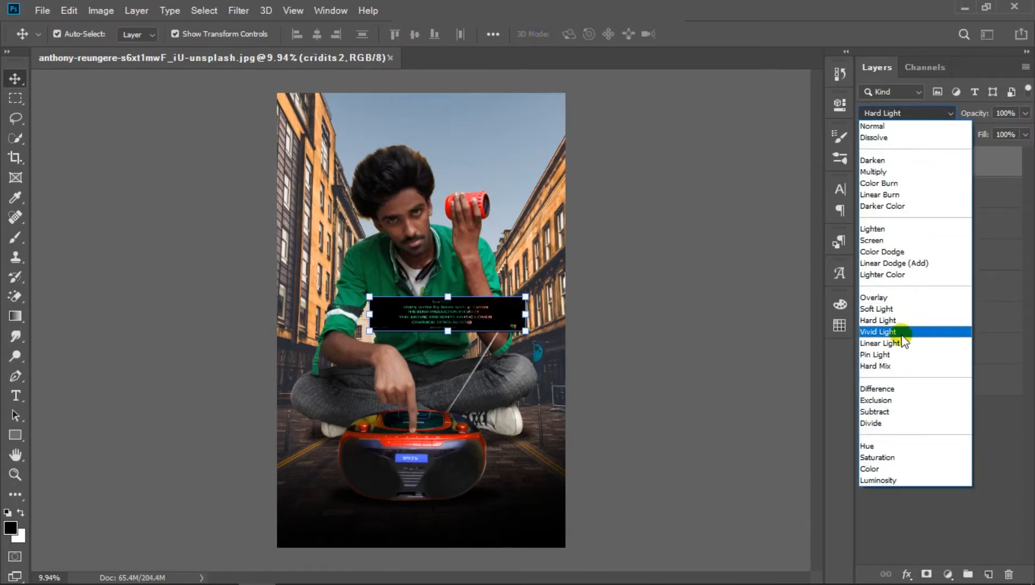
{"action": "left_click", "coordinate": [917, 249]}
{"action": "left_click_drag", "start_coordinate": [482, 319], "coordinate": [439, 525]}
{"action": "scroll", "coordinate": [436, 503], "scroll_direction": "up", "scroll_amount": 6}
{"action": "scroll", "coordinate": [395, 465], "scroll_direction": "down", "scroll_amount": 3}
{"action": "scroll", "coordinate": [391, 461], "scroll_direction": "up", "scroll_amount": 3}
Step: Enlarge the credits block and center it in the dark area beneath the boombox
{"action": "left_click_drag", "start_coordinate": [482, 345], "coordinate": [483, 359]}
{"action": "left_click_drag", "start_coordinate": [598, 321], "coordinate": [676, 313]}
{"action": "left_click_drag", "start_coordinate": [565, 346], "coordinate": [575, 359]}
{"action": "left_click", "coordinate": [554, 33]}
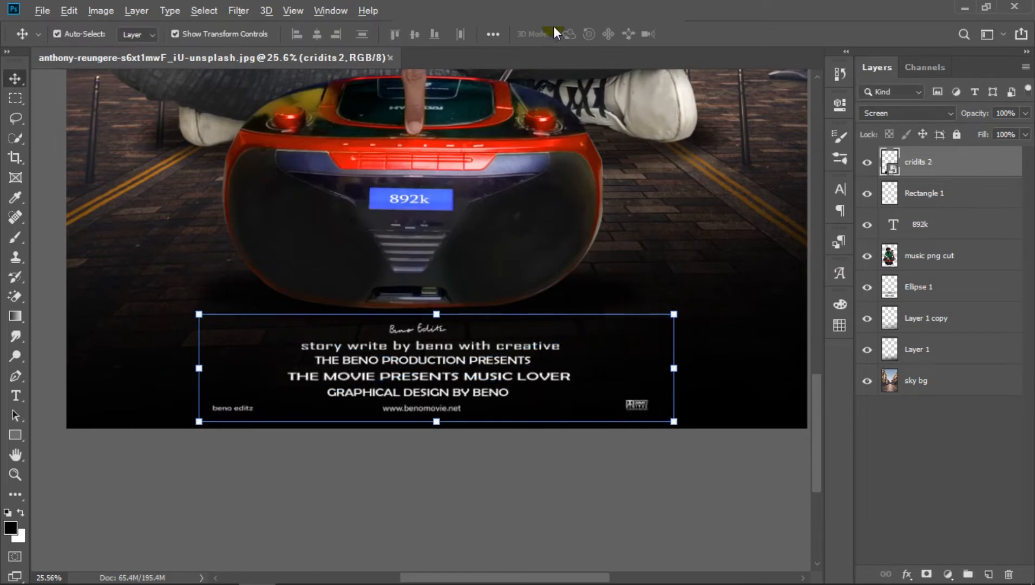
{"action": "scroll", "coordinate": [399, 287], "scroll_direction": "down", "scroll_amount": 1}
{"action": "left_click", "coordinate": [357, 393]}
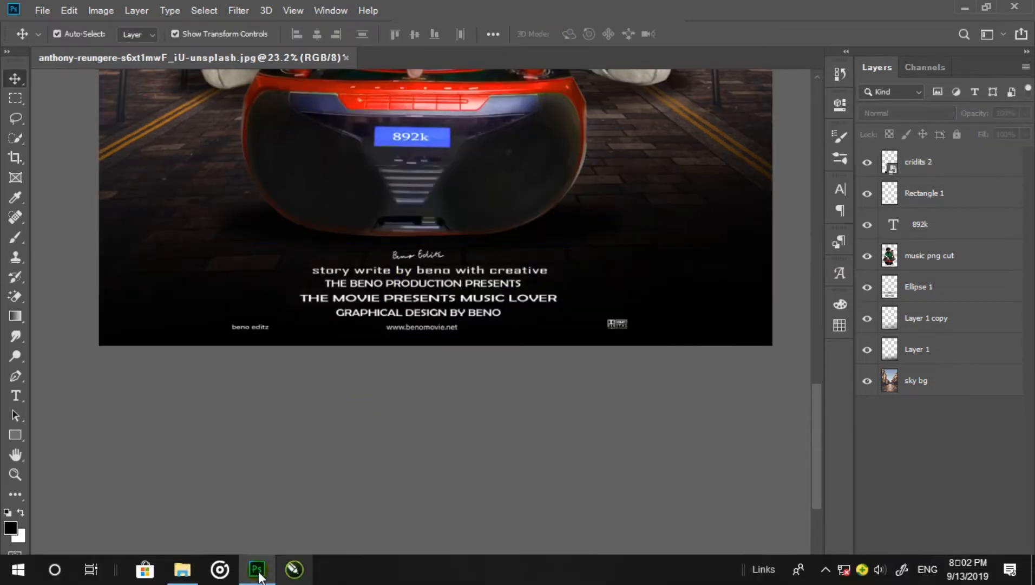
Step: Place movie titel sound.png on the poster, enlarge it and position it across the boombox just above the credits
{"action": "left_click", "coordinate": [182, 569]}
{"action": "left_click_drag", "start_coordinate": [857, 397], "coordinate": [426, 199]}
{"action": "left_click_drag", "start_coordinate": [506, 199], "coordinate": [625, 200]}
{"action": "left_click_drag", "start_coordinate": [510, 204], "coordinate": [463, 204]}
{"action": "left_click_drag", "start_coordinate": [579, 201], "coordinate": [651, 201]}
{"action": "left_click_drag", "start_coordinate": [546, 215], "coordinate": [519, 192]}
{"action": "scroll", "coordinate": [521, 193], "scroll_direction": "down", "scroll_amount": 3}
{"action": "left_click", "coordinate": [729, 264]}
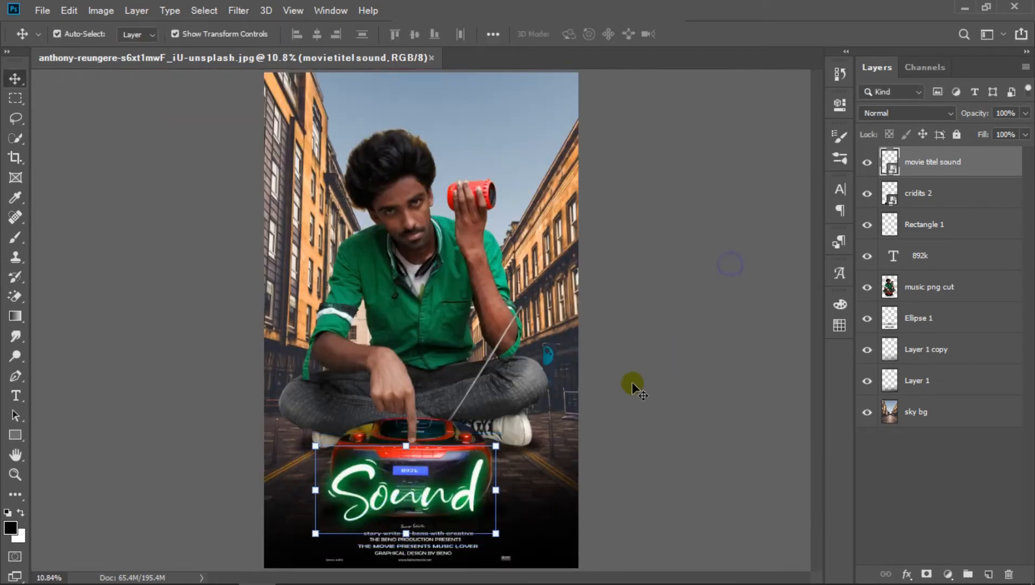
{"action": "left_click", "coordinate": [737, 375]}
{"action": "scroll", "coordinate": [416, 513], "scroll_direction": "down", "scroll_amount": 2}
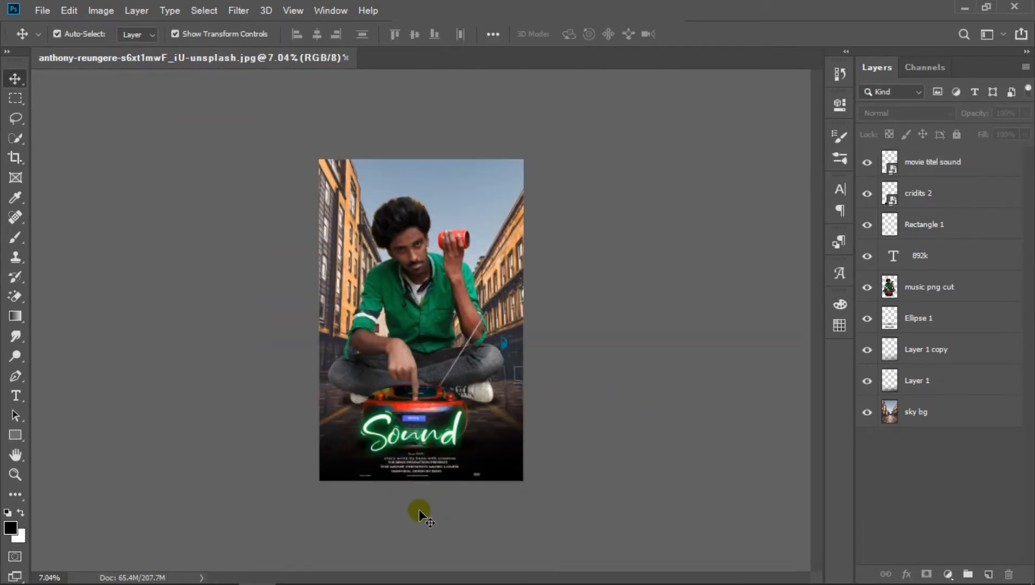
Step: Place symbol fly png 2.png, flip it horizontally and move it over the buildings beside the man's raised sleeve band
{"action": "left_click", "coordinate": [182, 570]}
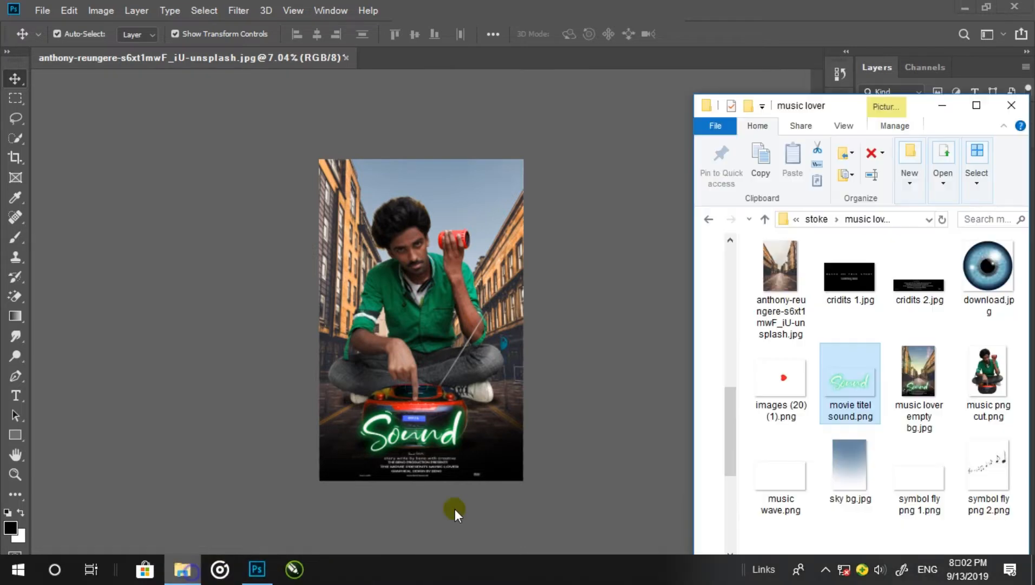
{"action": "left_click", "coordinate": [988, 467]}
{"action": "left_click_drag", "start_coordinate": [989, 467], "coordinate": [441, 283]}
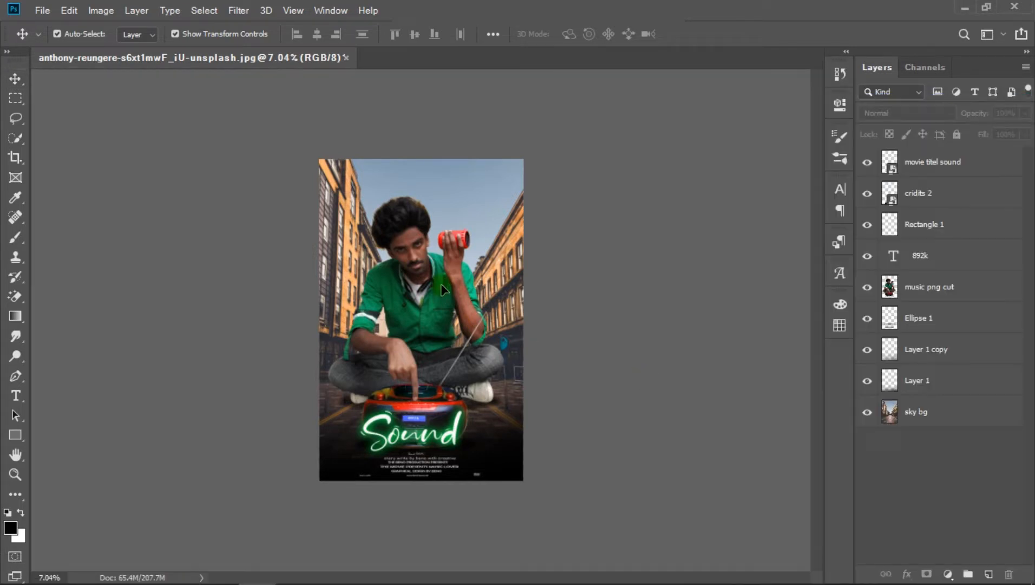
{"action": "scroll", "coordinate": [420, 325], "scroll_direction": "up", "scroll_amount": 3}
{"action": "right_click", "coordinate": [424, 288]}
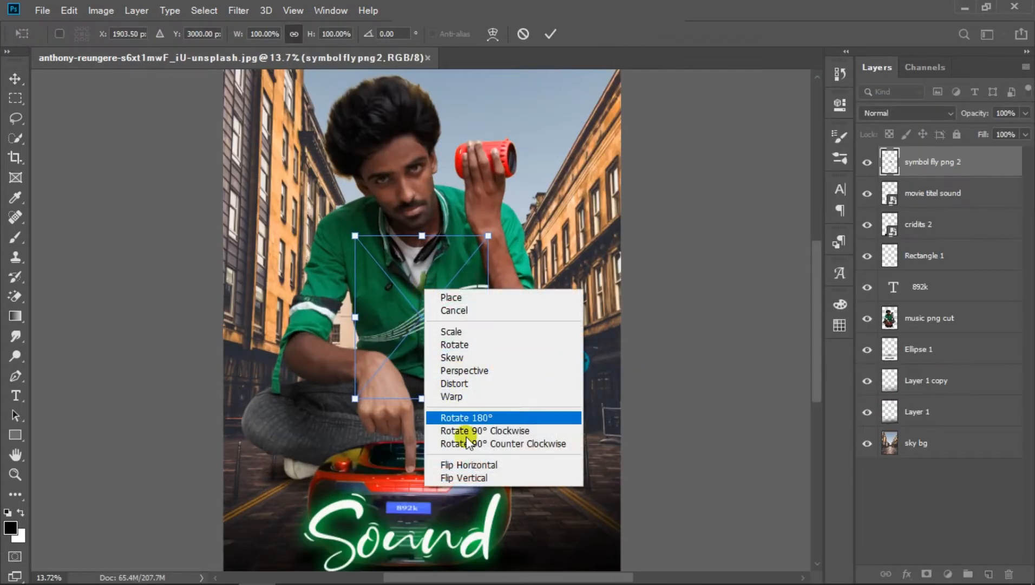
{"action": "left_click", "coordinate": [468, 465]}
{"action": "left_click_drag", "start_coordinate": [415, 296], "coordinate": [287, 296]}
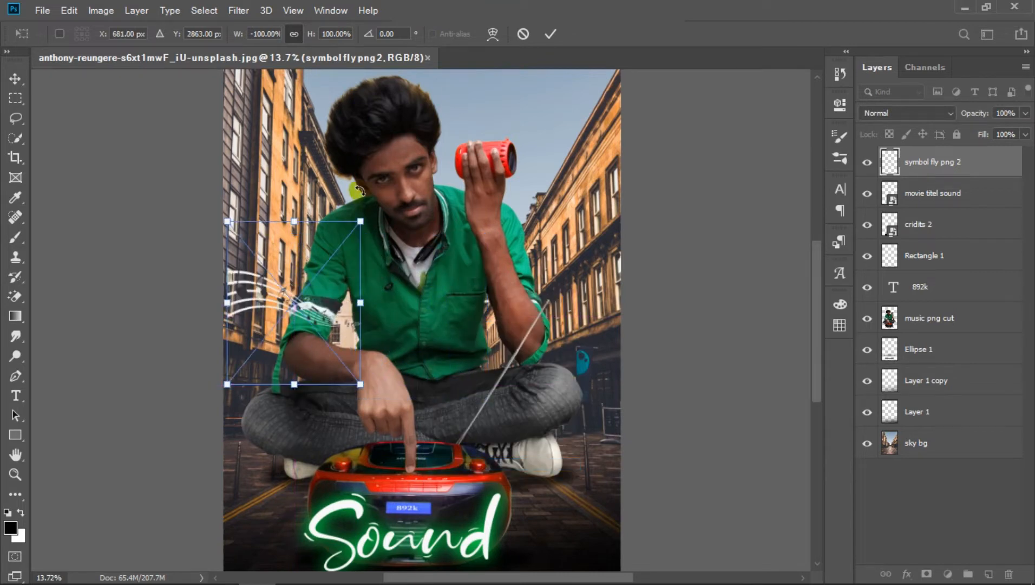
Step: Rotate the flipped music staff to about -42° and move it up so its narrow end reaches the man's shoulder
{"action": "left_click_drag", "start_coordinate": [375, 207], "coordinate": [292, 150]}
{"action": "left_click_drag", "start_coordinate": [322, 304], "coordinate": [316, 199]}
{"action": "scroll", "coordinate": [316, 198], "scroll_direction": "left", "scroll_amount": 2}
{"action": "scroll", "coordinate": [379, 239], "scroll_direction": "up", "scroll_amount": 2}
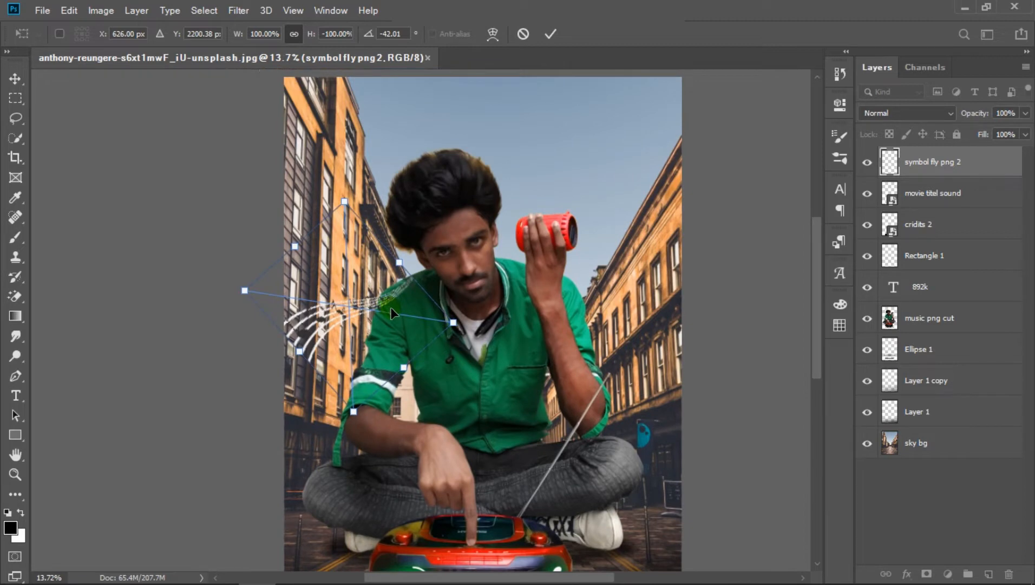
{"action": "scroll", "coordinate": [400, 309], "scroll_direction": "up", "scroll_amount": 3}
{"action": "key", "text": "Return"}
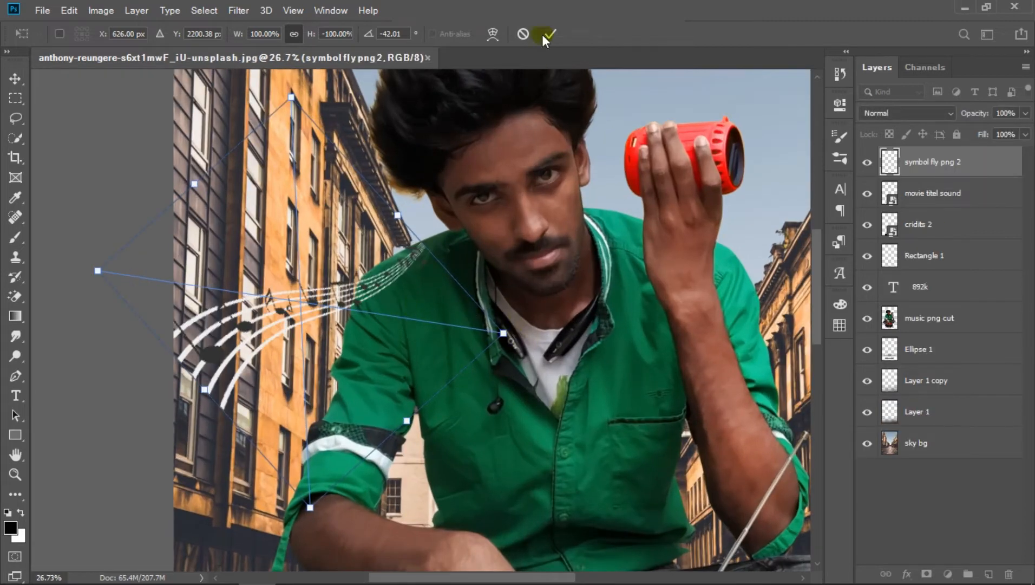
Step: Enlarge the music staff to about 159%, rotate it to about -51° and align its narrow end with the man's ear
{"action": "left_click_drag", "start_coordinate": [428, 409], "coordinate": [445, 358]}
{"action": "left_click_drag", "start_coordinate": [312, 534], "coordinate": [341, 333]}
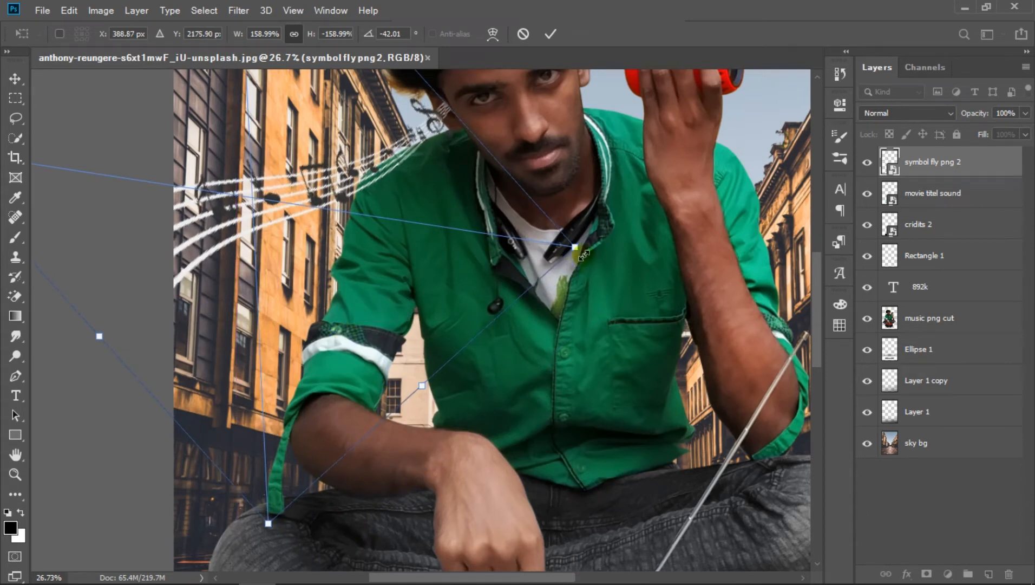
{"action": "left_click_drag", "start_coordinate": [588, 248], "coordinate": [582, 190]}
{"action": "left_click_drag", "start_coordinate": [512, 226], "coordinate": [523, 247]}
{"action": "scroll", "coordinate": [541, 249], "scroll_direction": "down", "scroll_amount": 3}
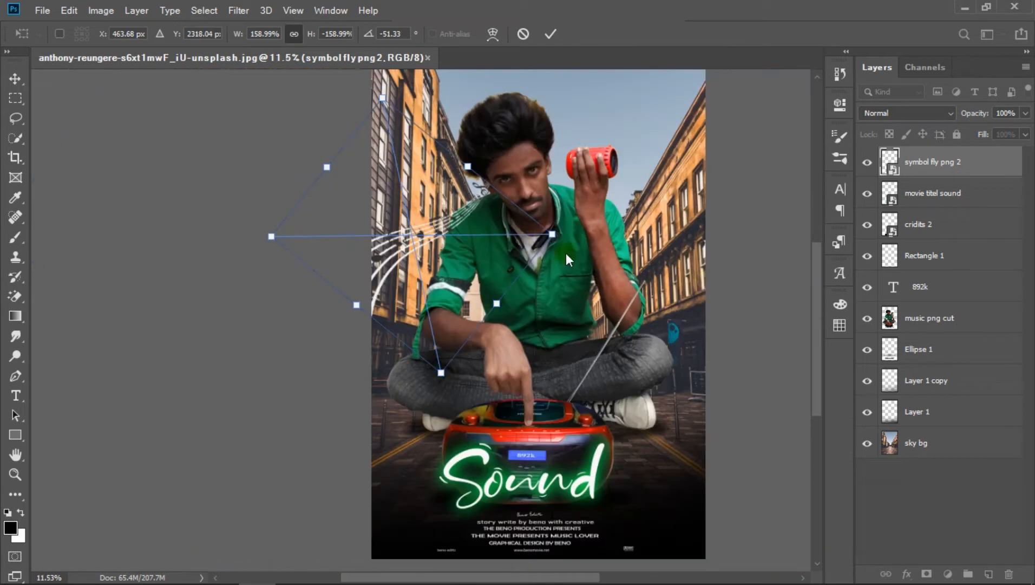
{"action": "key", "text": "Return"}
{"action": "left_click", "coordinate": [770, 271]}
Step: Rotate the symbol fly png 2 staff slightly and nudge it up so its narrow end meets the man's ear
{"action": "scroll", "coordinate": [490, 254], "scroll_direction": "up", "scroll_amount": 6}
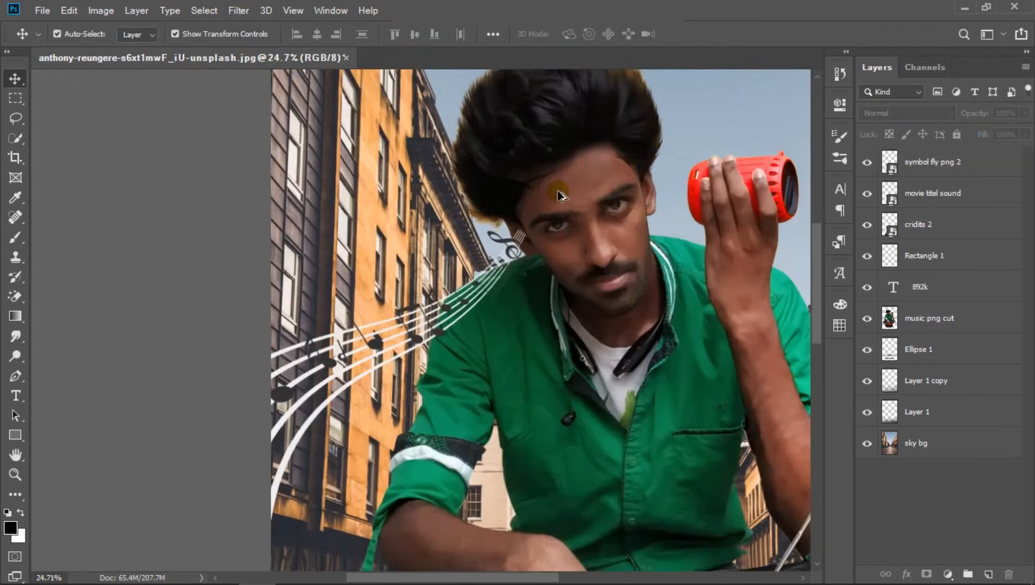
{"action": "scroll", "coordinate": [513, 220], "scroll_direction": "up", "scroll_amount": 1}
{"action": "left_click", "coordinate": [459, 342]}
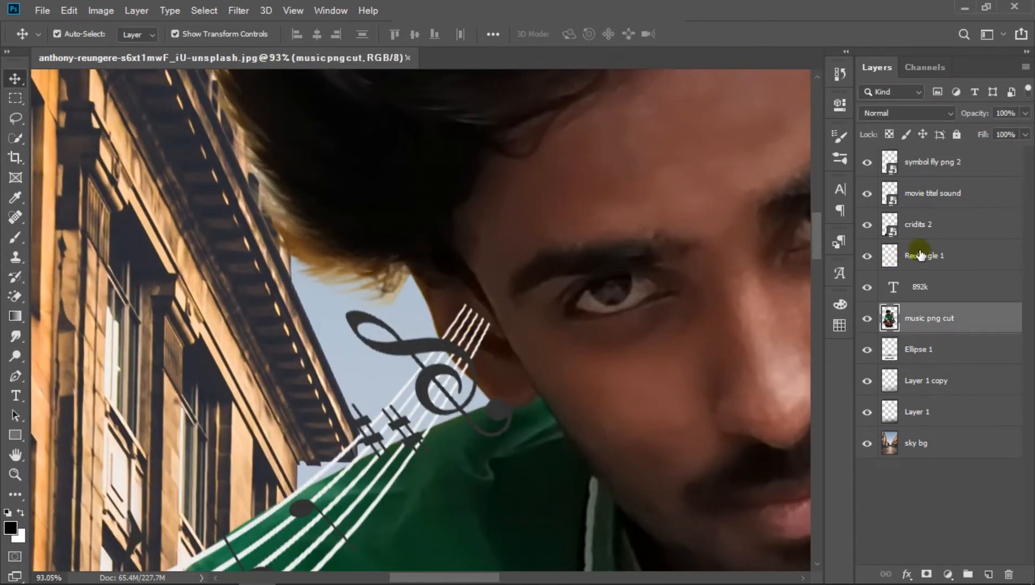
{"action": "scroll", "coordinate": [502, 327], "scroll_direction": "down", "scroll_amount": 4}
{"action": "left_click", "coordinate": [169, 357]}
{"action": "scroll", "coordinate": [289, 465], "scroll_direction": "up", "scroll_amount": 3}
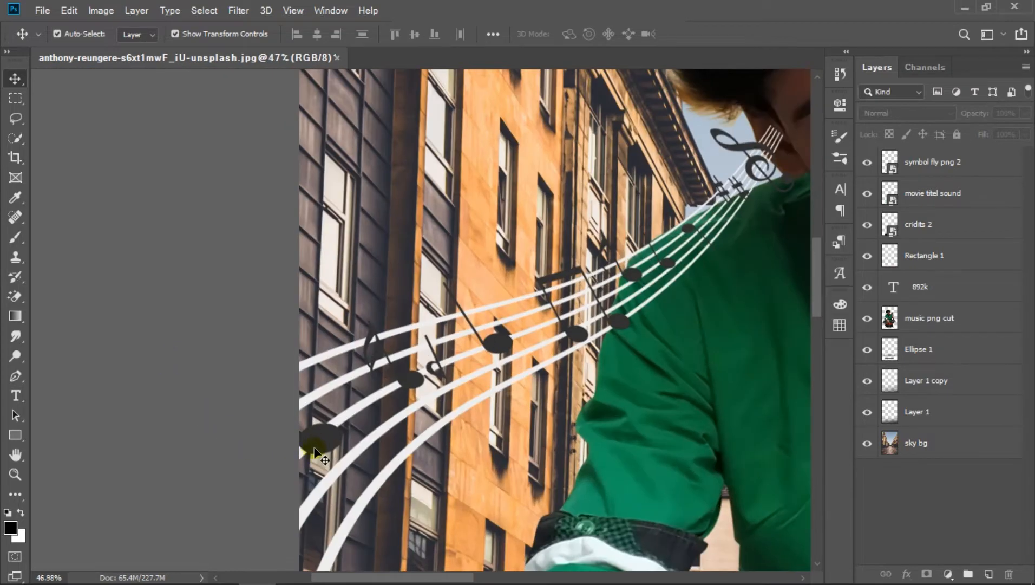
{"action": "left_click", "coordinate": [277, 433]}
{"action": "scroll", "coordinate": [277, 433], "scroll_direction": "down", "scroll_amount": 4}
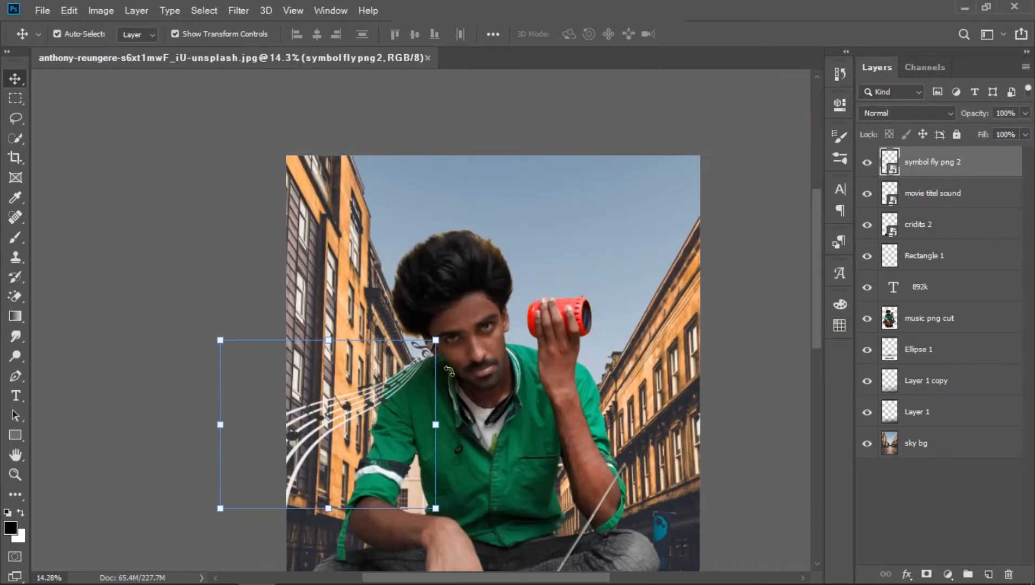
{"action": "scroll", "coordinate": [449, 324], "scroll_direction": "up", "scroll_amount": 4}
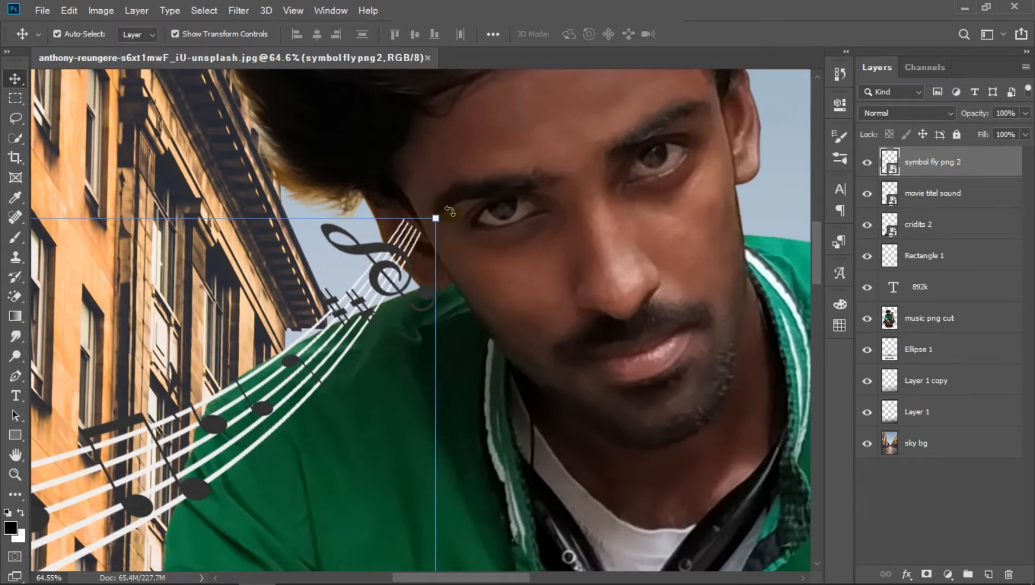
{"action": "left_click_drag", "start_coordinate": [451, 210], "coordinate": [438, 287]}
{"action": "key", "text": "Up"}
{"action": "key", "text": "Up"}
{"action": "left_click", "coordinate": [544, 36]}
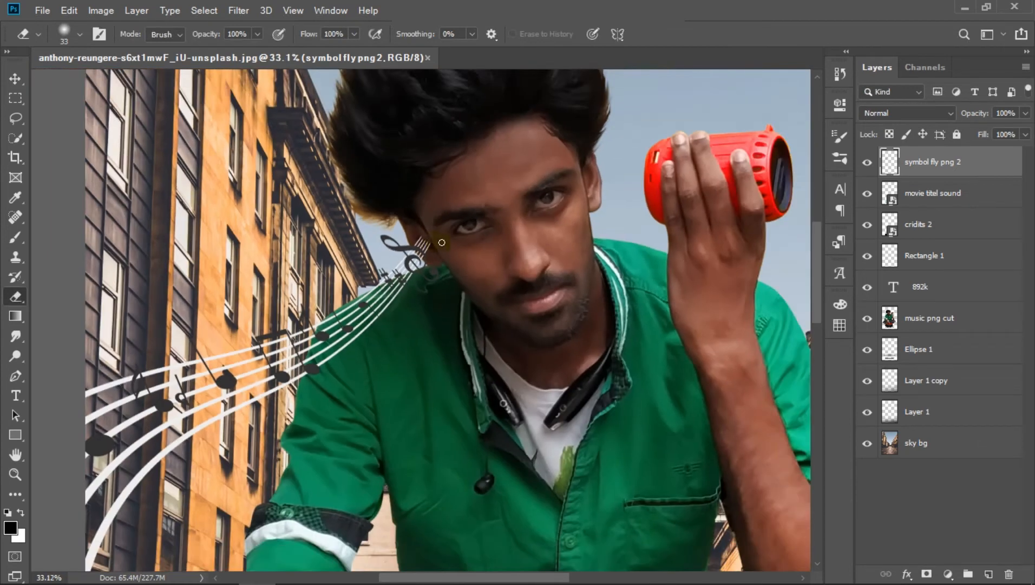
Step: Convert symbol fly png 2 to a smart object and add a green drop shadow with 13 px distance, 38% spread and 32 px size
{"action": "right_click", "coordinate": [930, 187]}
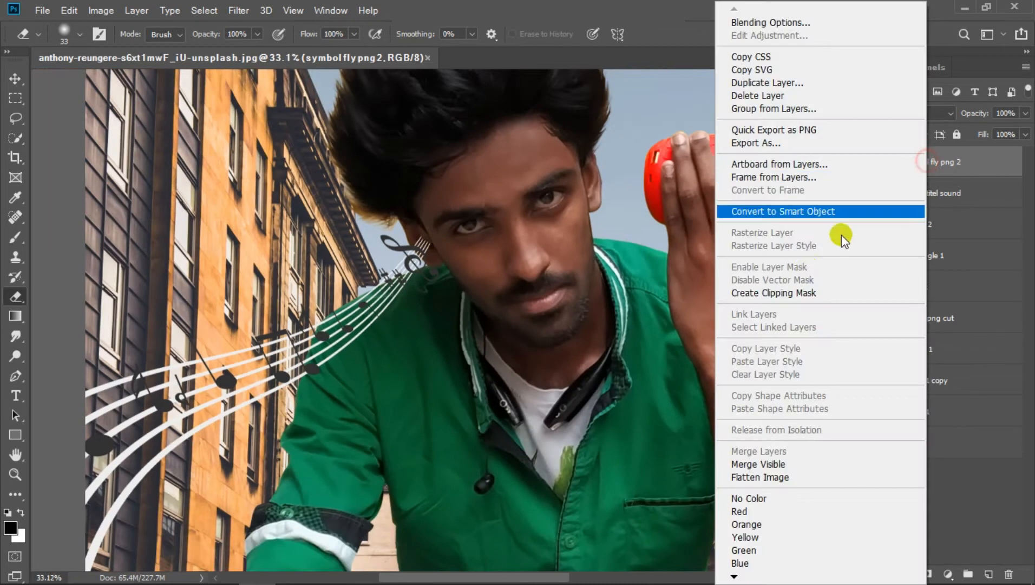
{"action": "left_click", "coordinate": [798, 212]}
{"action": "key", "text": "ctrl+0"}
{"action": "left_click", "coordinate": [903, 573]}
{"action": "left_click", "coordinate": [903, 555]}
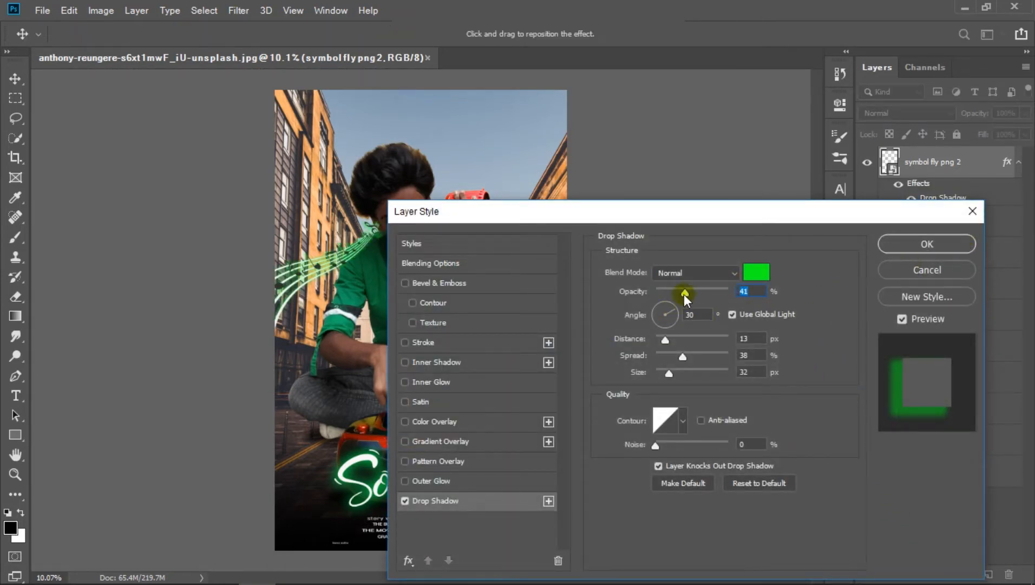
{"action": "left_click", "coordinate": [904, 249]}
{"action": "key", "text": "e"}
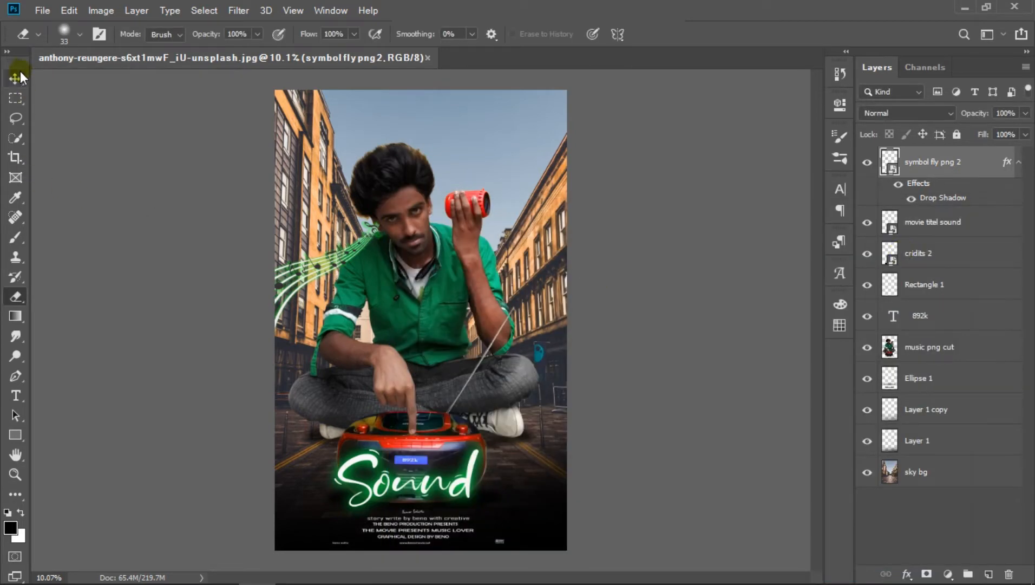
{"action": "left_click", "coordinate": [19, 77]}
{"action": "left_click", "coordinate": [130, 415]}
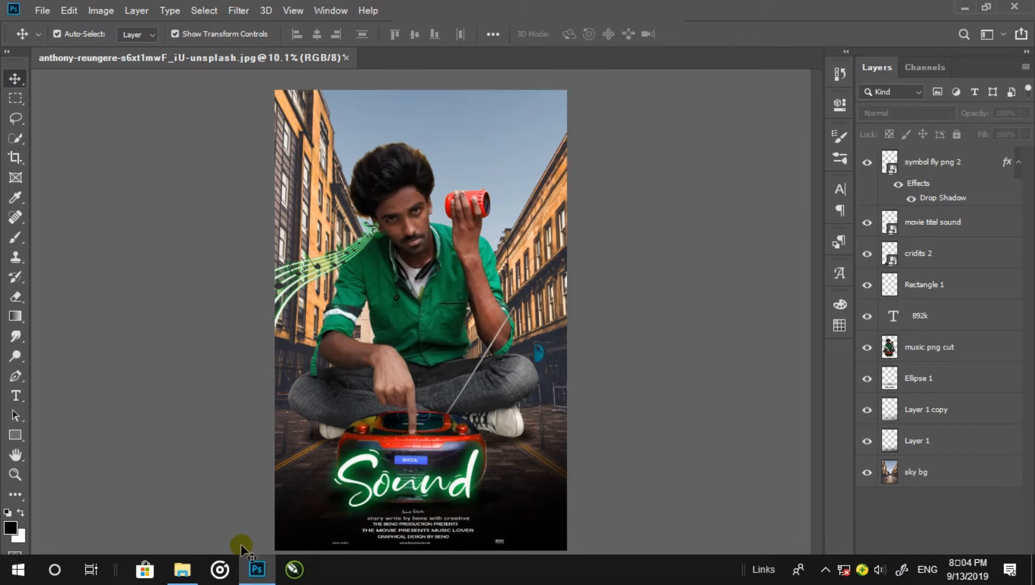
Step: Place symbol fly png 1.png from the music lover folder and move it beside the Sound title at the poster's lower edge
{"action": "left_click", "coordinate": [191, 567]}
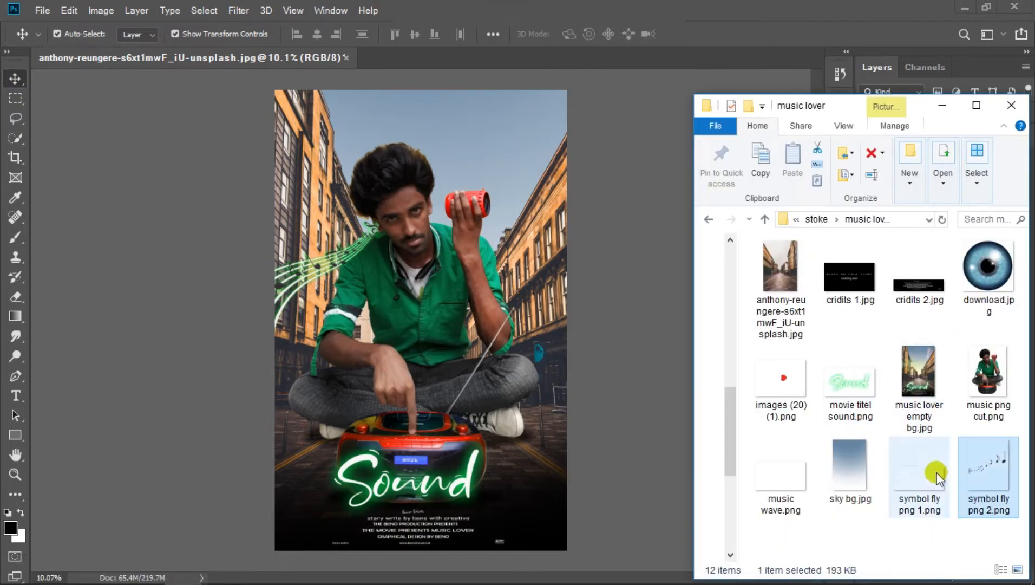
{"action": "left_click", "coordinate": [917, 493]}
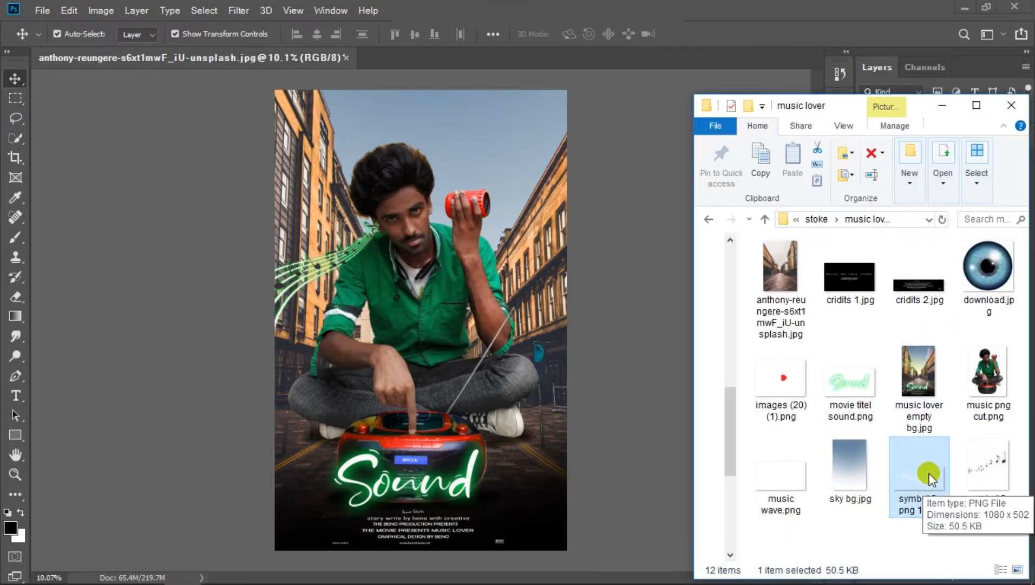
{"action": "left_click_drag", "start_coordinate": [929, 477], "coordinate": [454, 321]}
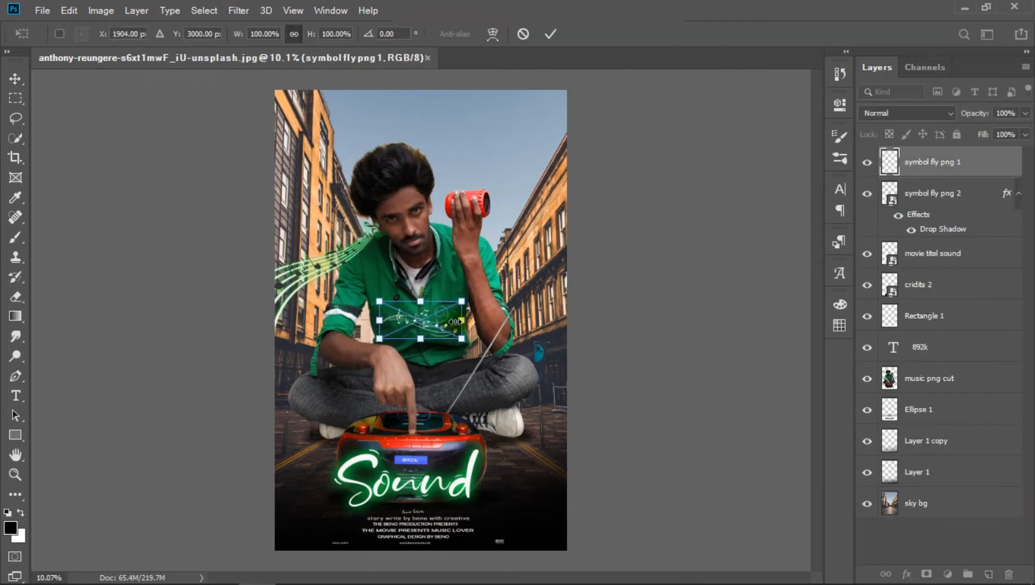
{"action": "left_click_drag", "start_coordinate": [431, 318], "coordinate": [296, 477]}
Step: Enlarge the symbol fly png 1 notes to about 245% width and 346% height, rotated about 5°, beside the Sound title
{"action": "left_click_drag", "start_coordinate": [319, 462], "coordinate": [392, 429]}
{"action": "left_click_drag", "start_coordinate": [355, 463], "coordinate": [337, 474]}
{"action": "left_click_drag", "start_coordinate": [395, 426], "coordinate": [408, 466]}
{"action": "mouse_move", "coordinate": [345, 493]}
{"action": "left_mouse_down"}
{"action": "mouse_move", "coordinate": [317, 477]}
{"action": "mouse_move", "coordinate": [331, 484]}
{"action": "left_mouse_up"}
{"action": "mouse_move", "coordinate": [335, 461]}
{"action": "left_mouse_down"}
{"action": "mouse_move", "coordinate": [347, 419]}
{"action": "mouse_move", "coordinate": [337, 467]}
{"action": "left_mouse_up"}
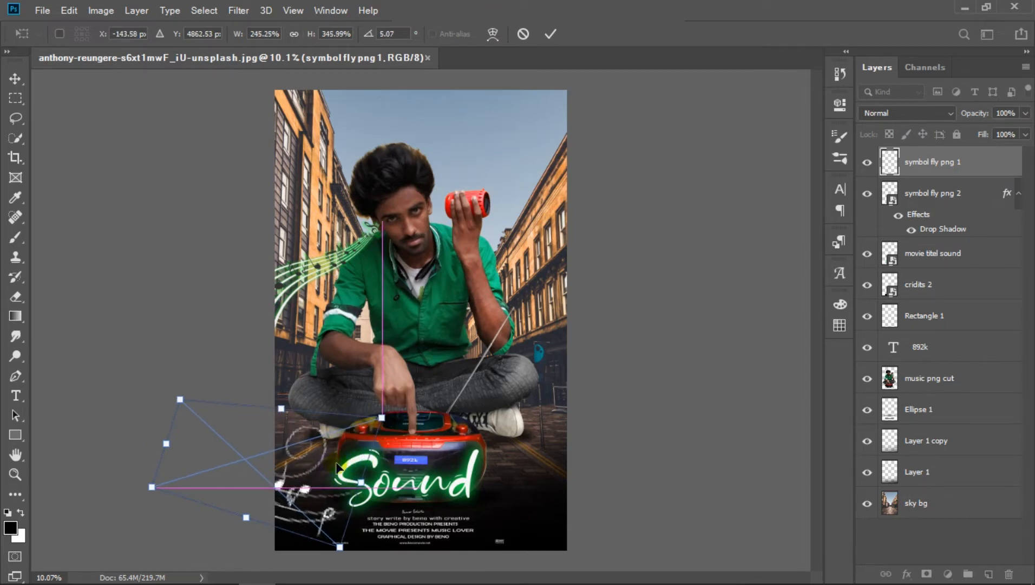
{"action": "left_click", "coordinate": [552, 35]}
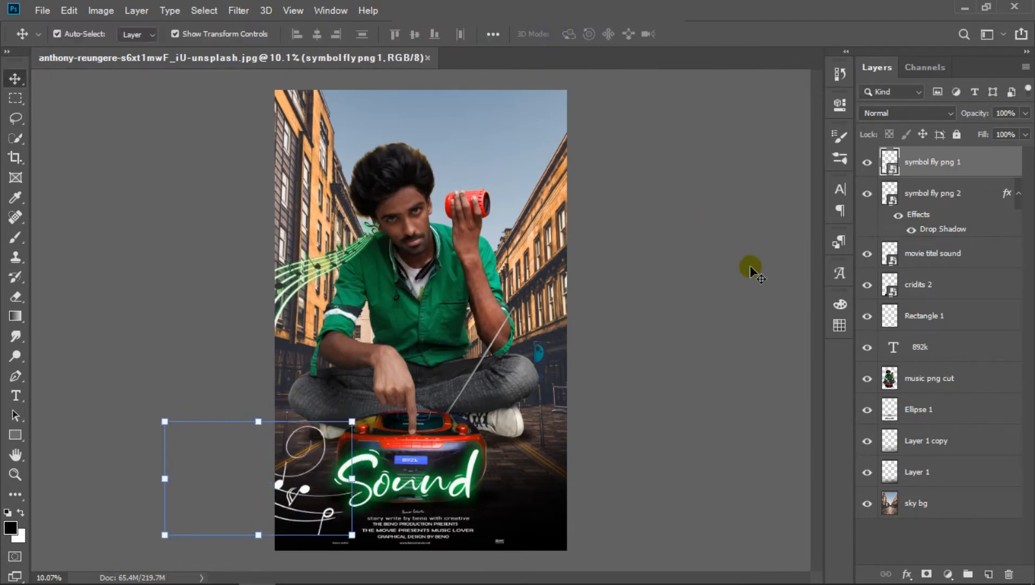
Step: Add a green drop shadow at 31% opacity, 13 px distance, 38% spread and 32 px size to symbol fly png 1
{"action": "left_click", "coordinate": [908, 574]}
{"action": "left_click", "coordinate": [877, 557]}
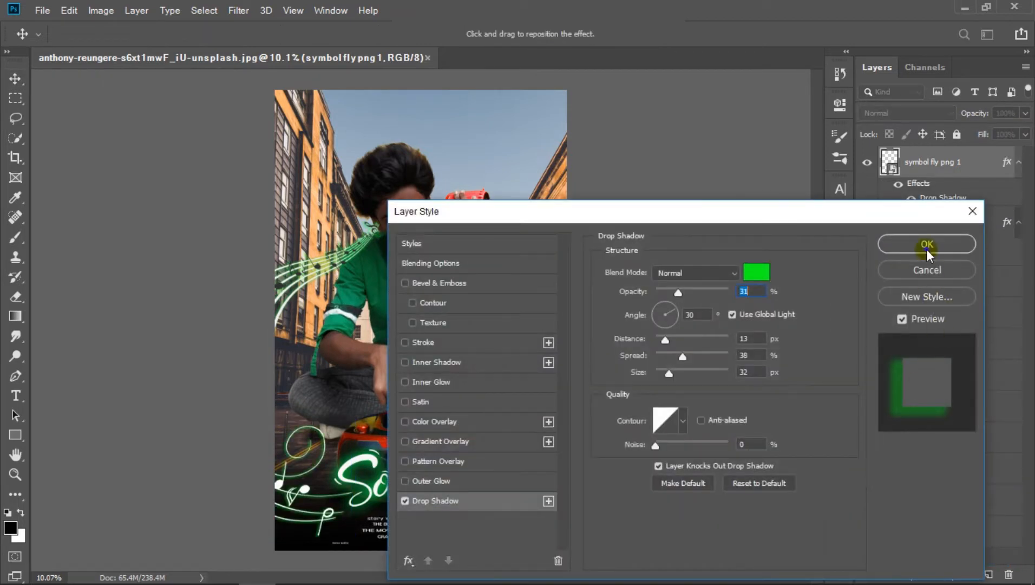
{"action": "left_click", "coordinate": [926, 245]}
{"action": "left_click", "coordinate": [697, 283]}
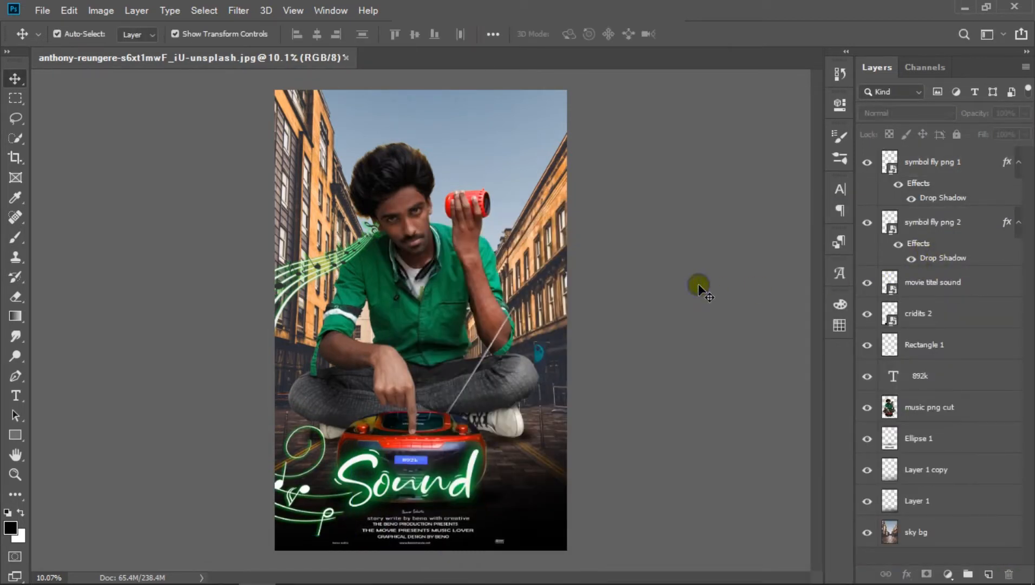
{"action": "scroll", "coordinate": [486, 218], "scroll_direction": "down", "scroll_amount": 1}
{"action": "mouse_move", "coordinate": [290, 553]}
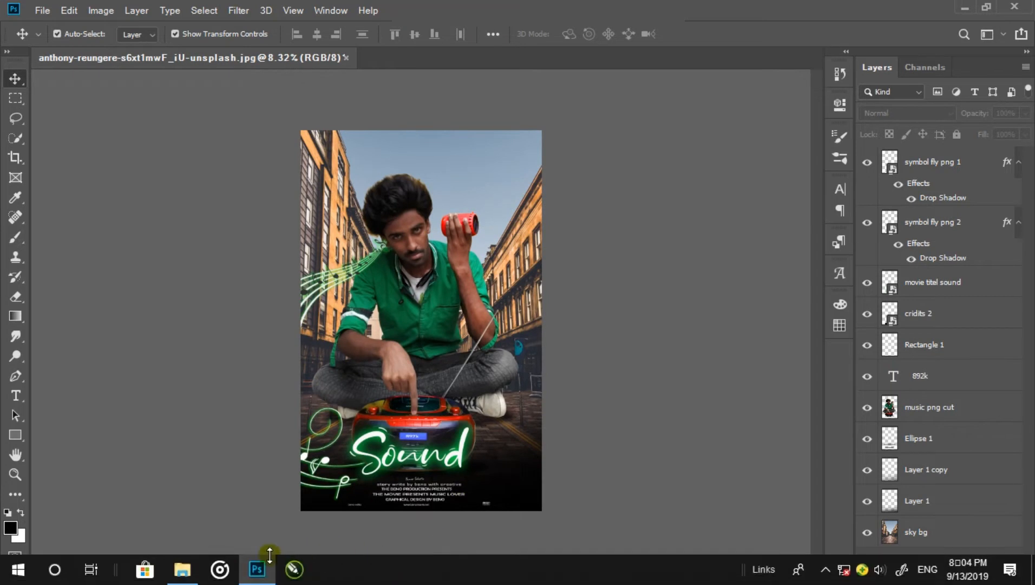
Step: Place music wave.png from the music lover folder onto the poster
{"action": "left_click", "coordinate": [196, 578]}
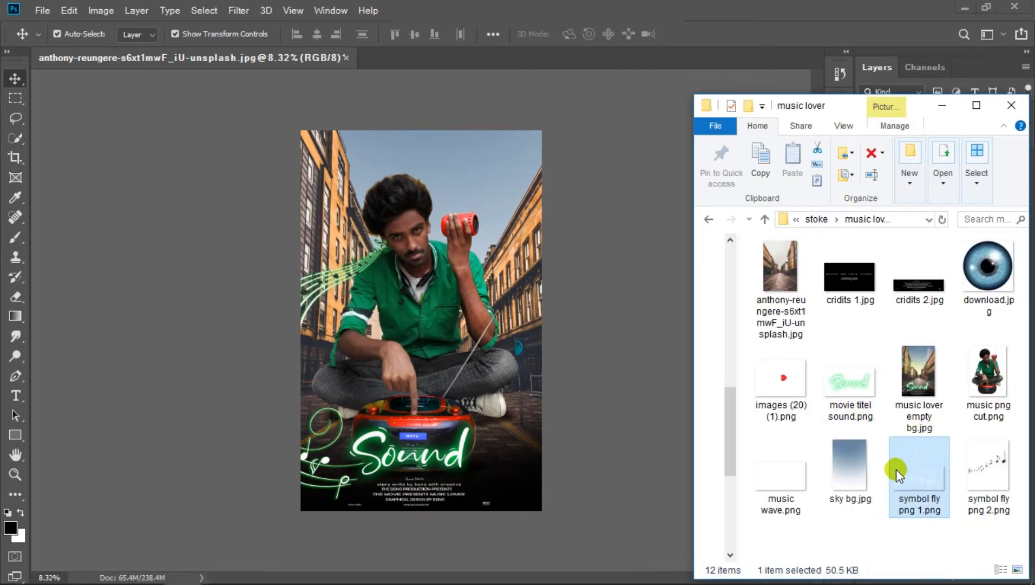
{"action": "left_click", "coordinate": [783, 469]}
{"action": "left_click_drag", "start_coordinate": [783, 469], "coordinate": [476, 314]}
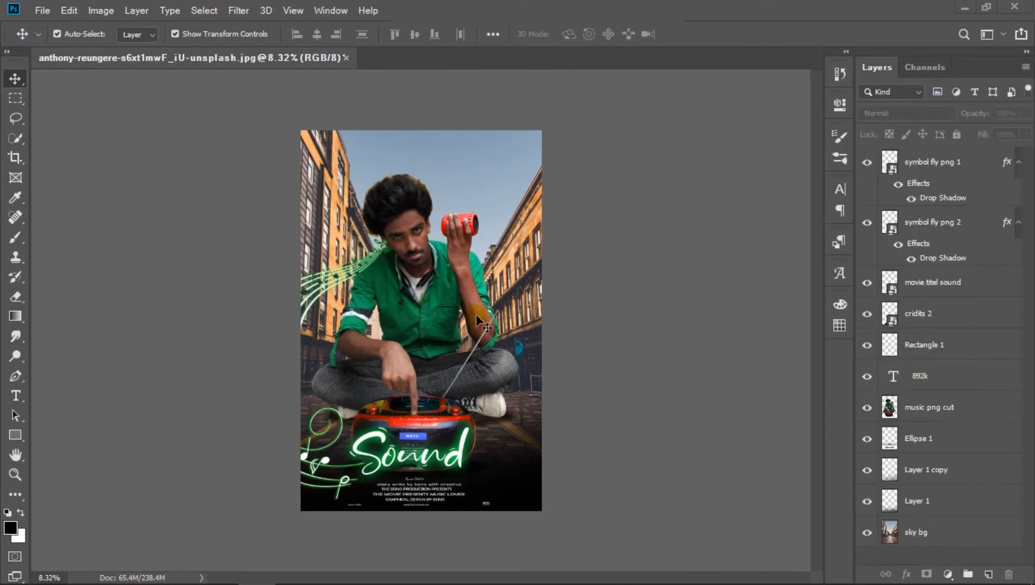
{"action": "scroll", "coordinate": [470, 314], "scroll_direction": "up", "scroll_amount": 3}
{"action": "scroll", "coordinate": [469, 311], "scroll_direction": "up", "scroll_amount": 3}
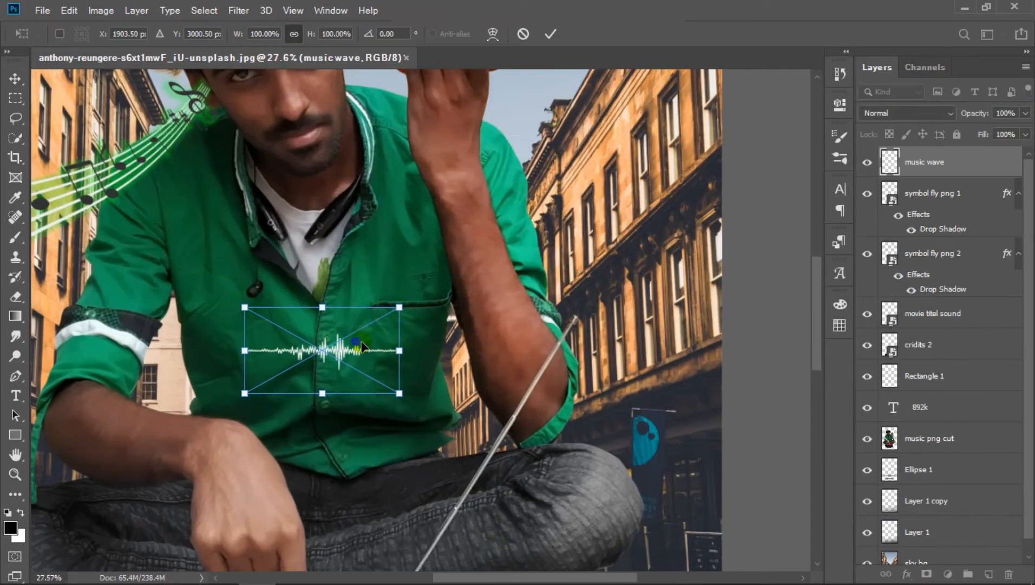
Step: Move the music wave onto the raised forearm, rotate it along the arm, and change its blending mode to merge it with the skin
{"action": "left_click_drag", "start_coordinate": [361, 346], "coordinate": [514, 282]}
{"action": "left_click_drag", "start_coordinate": [584, 249], "coordinate": [505, 291]}
{"action": "left_click", "coordinate": [551, 34]}
{"action": "left_click", "coordinate": [917, 115]}
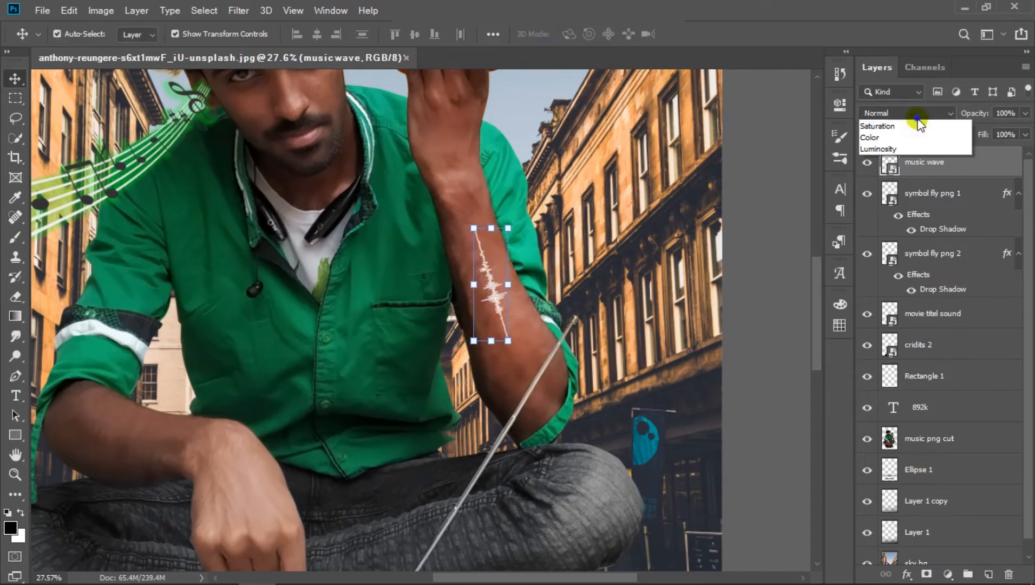
{"action": "left_click", "coordinate": [896, 408]}
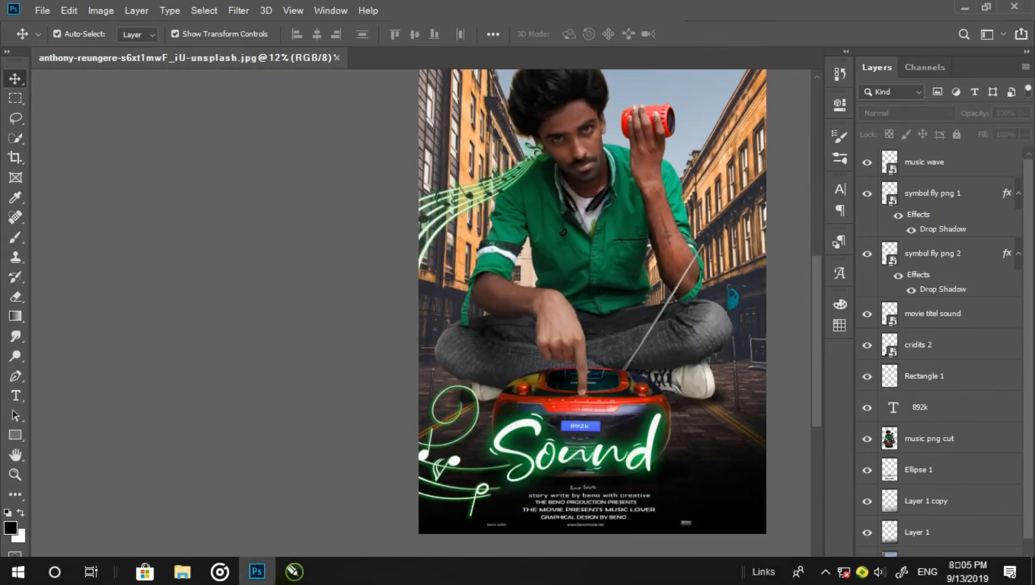
Step: Place cridits 1.jpg from the music lover folder and move it into the sky above the man's head
{"action": "left_click", "coordinate": [194, 573]}
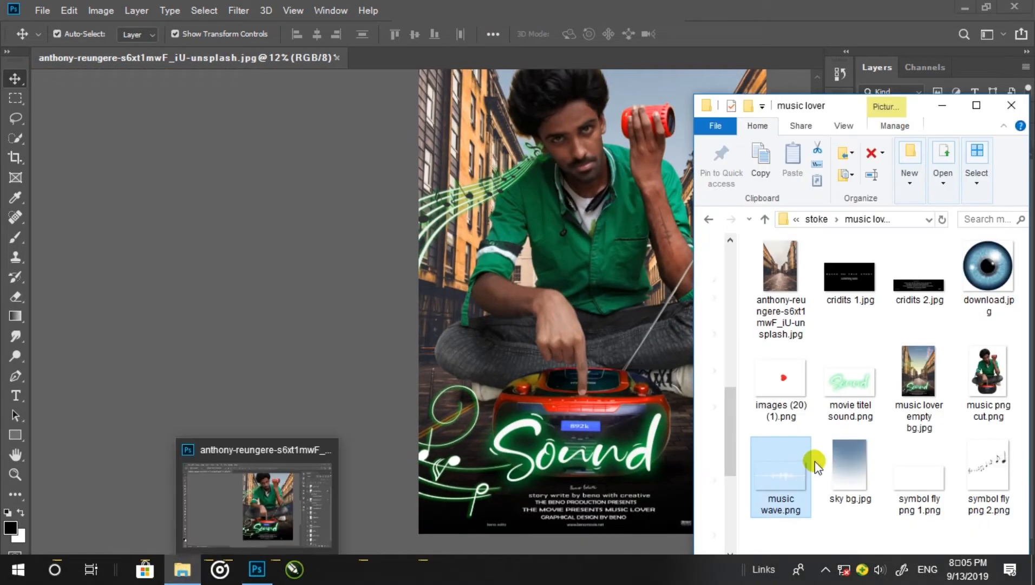
{"action": "left_click", "coordinate": [863, 292]}
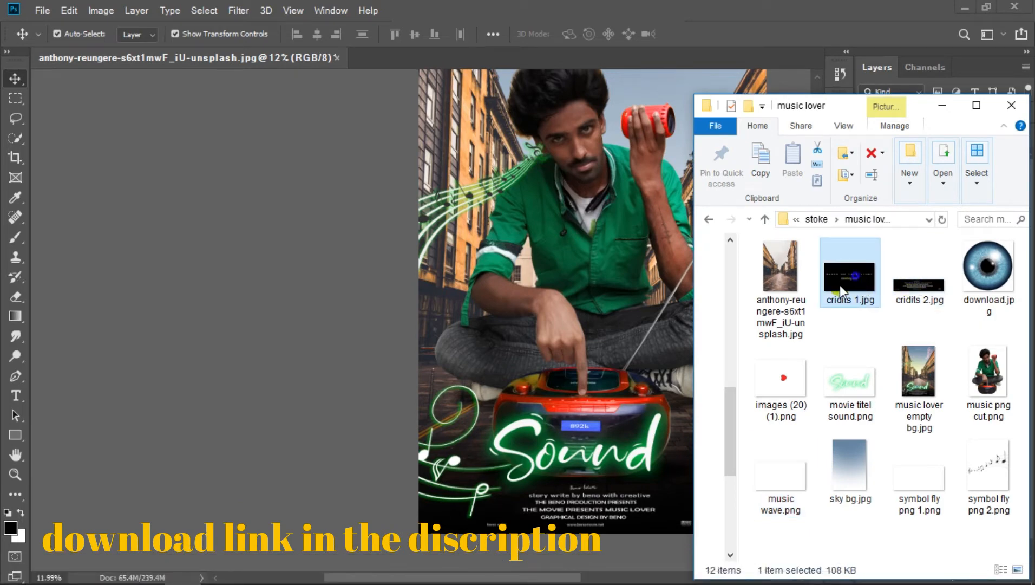
{"action": "left_click_drag", "start_coordinate": [839, 284], "coordinate": [588, 303]}
{"action": "scroll", "coordinate": [609, 502], "scroll_direction": "up", "scroll_amount": 3}
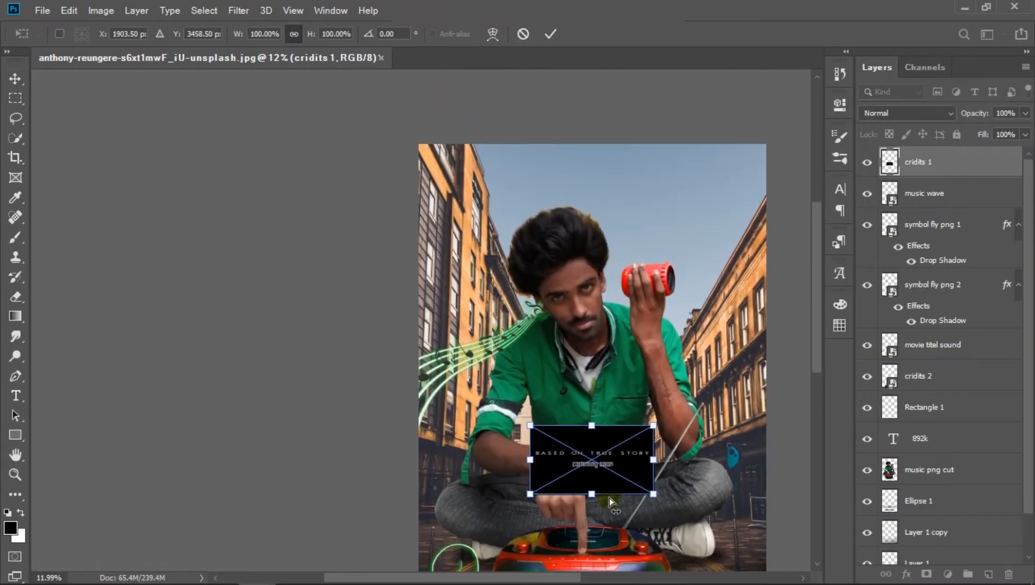
{"action": "left_click_drag", "start_coordinate": [611, 463], "coordinate": [619, 192]}
{"action": "left_click", "coordinate": [550, 34]}
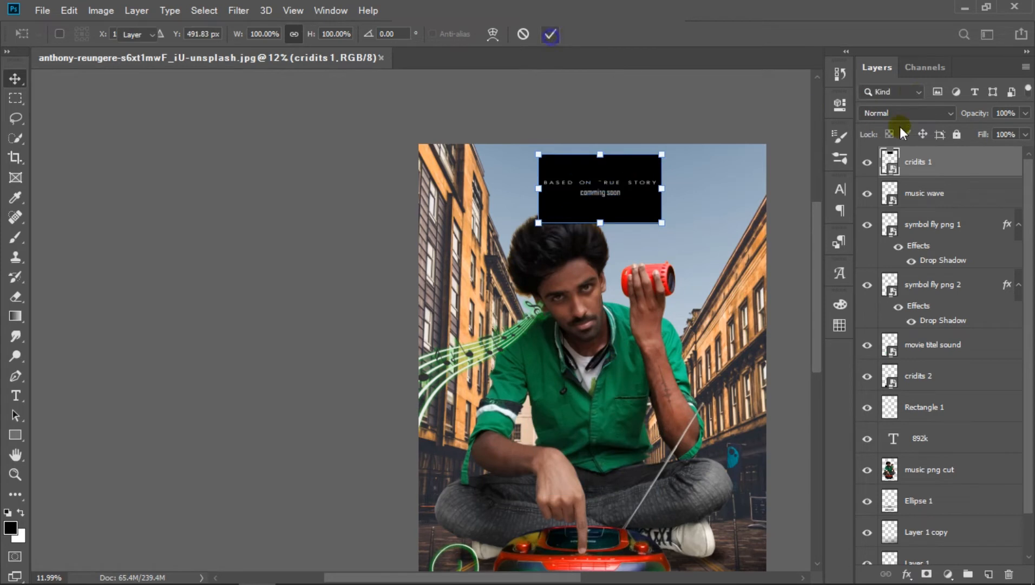
Step: Set the cridits 1 layer to Screen blending and enlarge it to about 155%, centred near the poster's upper edge
{"action": "left_click", "coordinate": [913, 112]}
{"action": "left_click", "coordinate": [915, 238]}
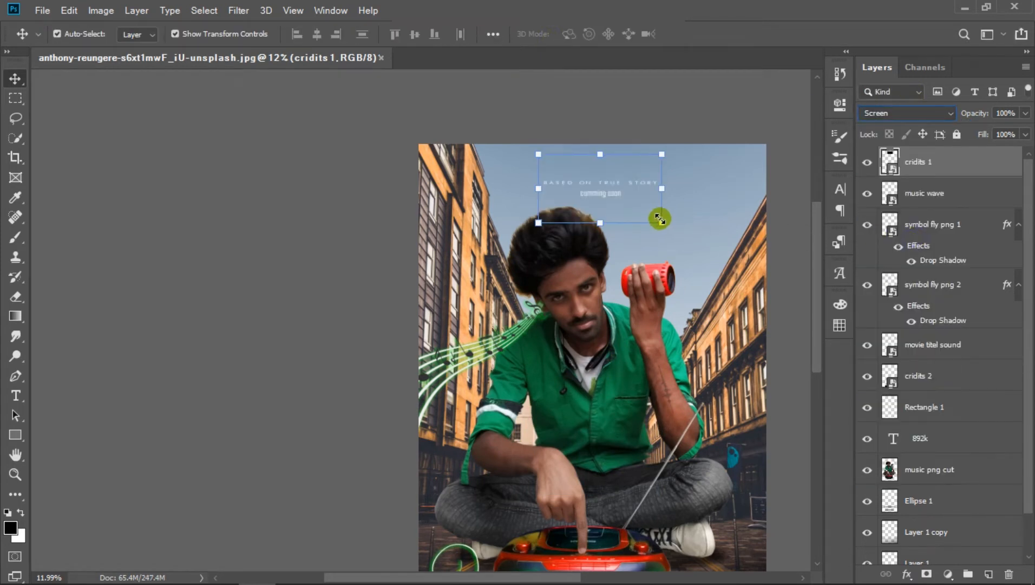
{"action": "left_click_drag", "start_coordinate": [665, 223], "coordinate": [731, 263]}
{"action": "left_click_drag", "start_coordinate": [658, 227], "coordinate": [642, 188]}
{"action": "scroll", "coordinate": [641, 189], "scroll_direction": "down", "scroll_amount": 3}
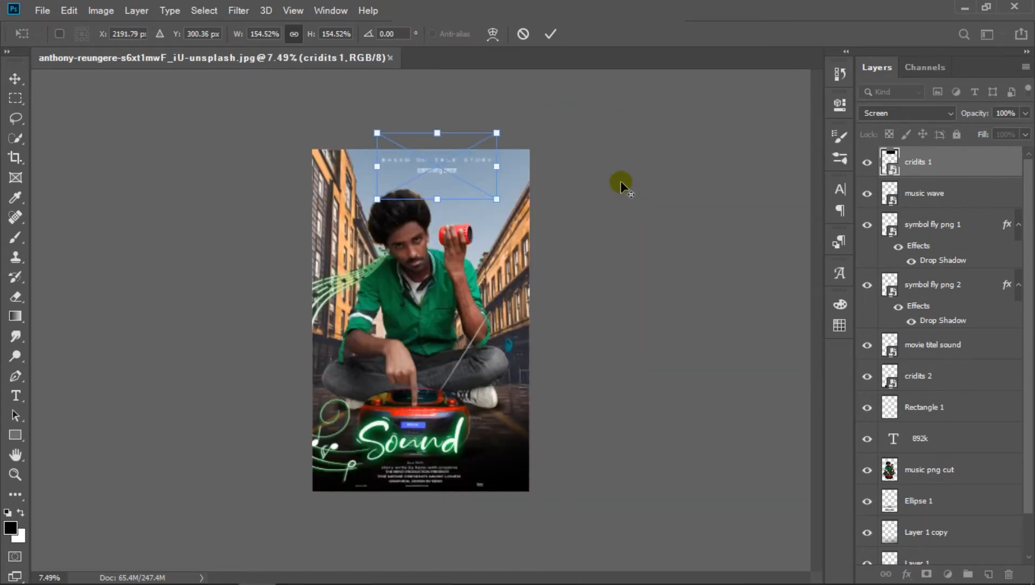
{"action": "key", "text": "ctrl+0"}
{"action": "scroll", "coordinate": [372, 93], "scroll_direction": "up", "scroll_amount": 5}
{"action": "left_click_drag", "start_coordinate": [442, 176], "coordinate": [422, 175]}
{"action": "left_click", "coordinate": [550, 34]}
{"action": "left_click", "coordinate": [724, 136]}
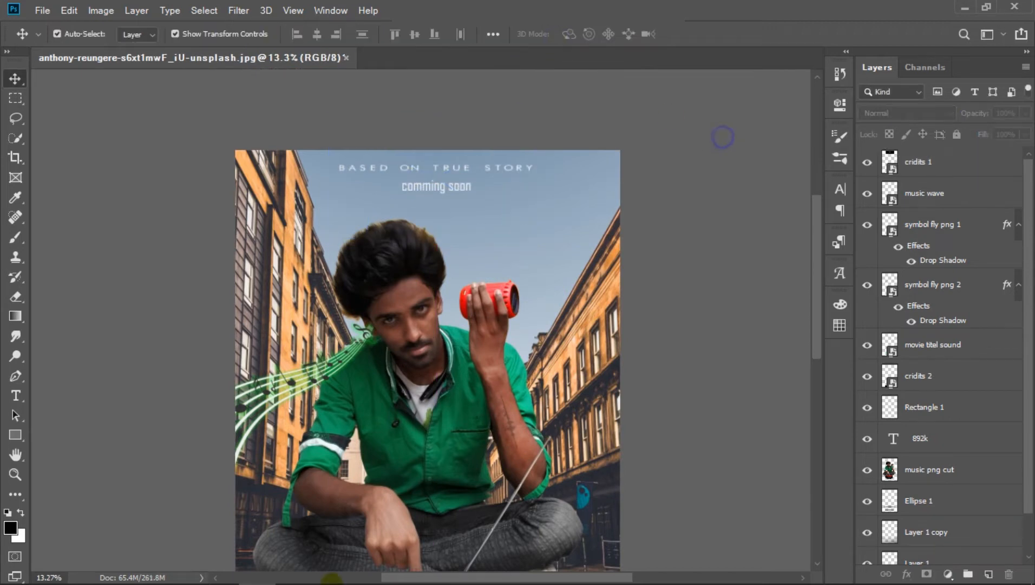
Step: Place the playback controls image images (20) (1).png and shrink it just above the red speaker in the raised hand
{"action": "left_click", "coordinate": [183, 570]}
{"action": "left_click", "coordinate": [774, 377]}
{"action": "left_click_drag", "start_coordinate": [774, 377], "coordinate": [544, 306]}
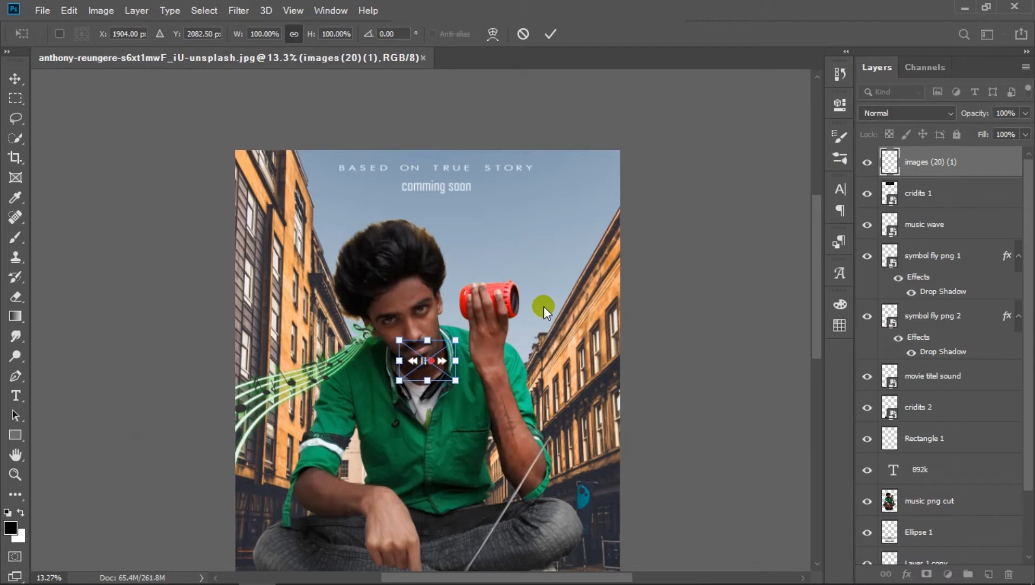
{"action": "left_click_drag", "start_coordinate": [436, 382], "coordinate": [497, 288]}
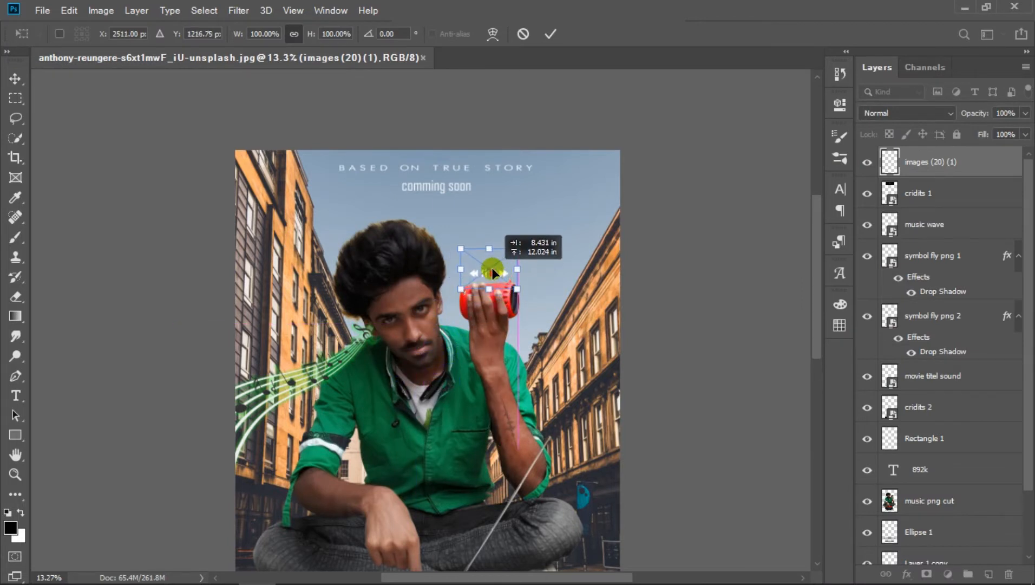
{"action": "left_click_drag", "start_coordinate": [529, 237], "coordinate": [494, 264]}
{"action": "left_click", "coordinate": [551, 33]}
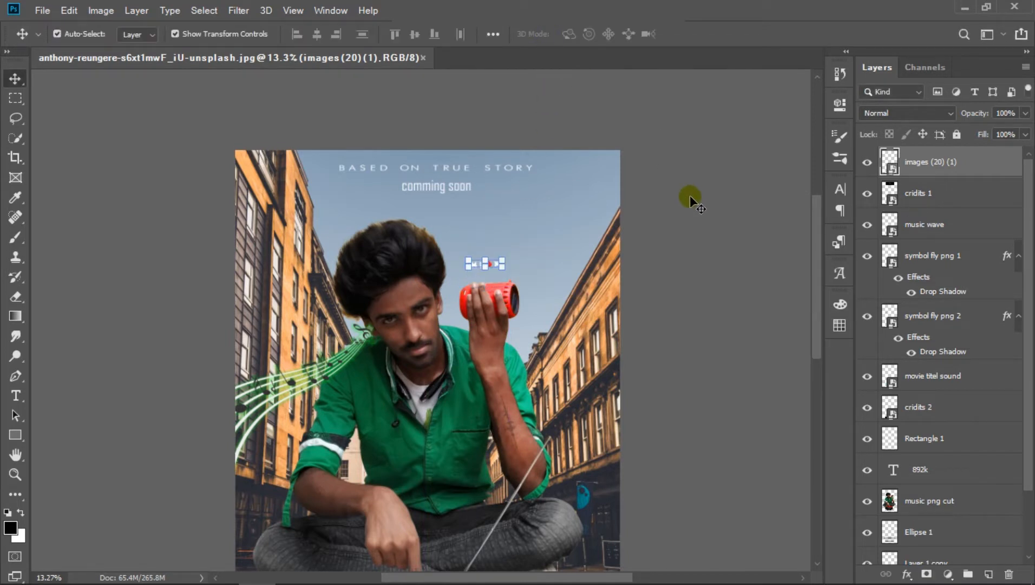
{"action": "left_click", "coordinate": [710, 229]}
Step: Place symbol fly png 1.png beside the red speaker's open end and flip it horizontally
{"action": "left_click", "coordinate": [183, 570]}
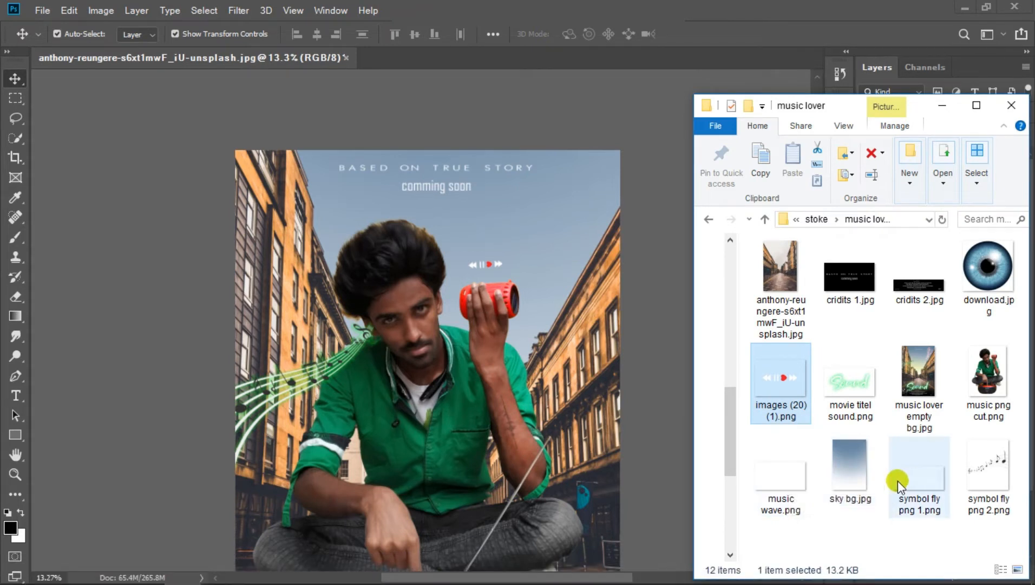
{"action": "left_click_drag", "start_coordinate": [919, 482], "coordinate": [596, 390]}
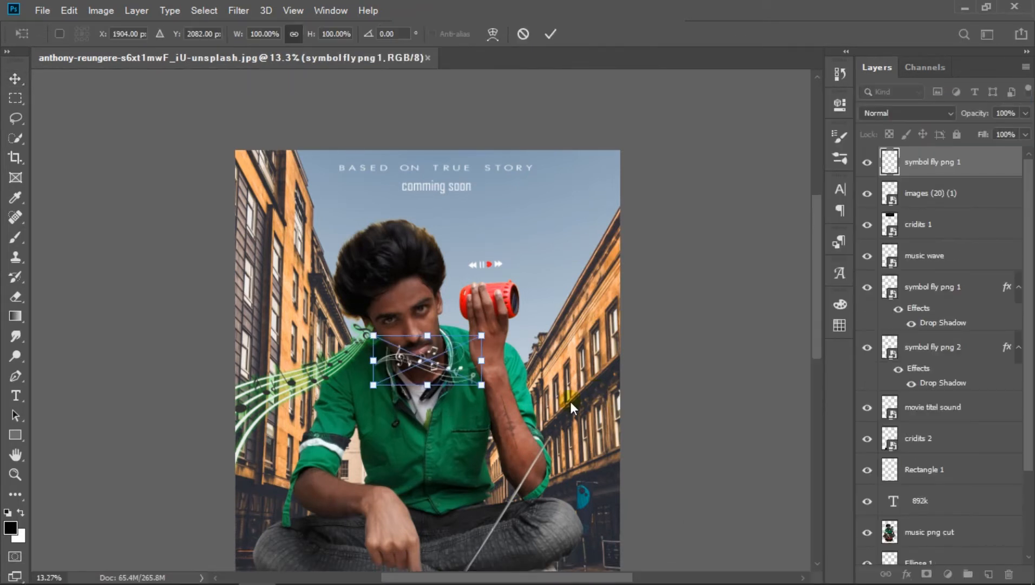
{"action": "left_click_drag", "start_coordinate": [563, 372], "coordinate": [562, 331]}
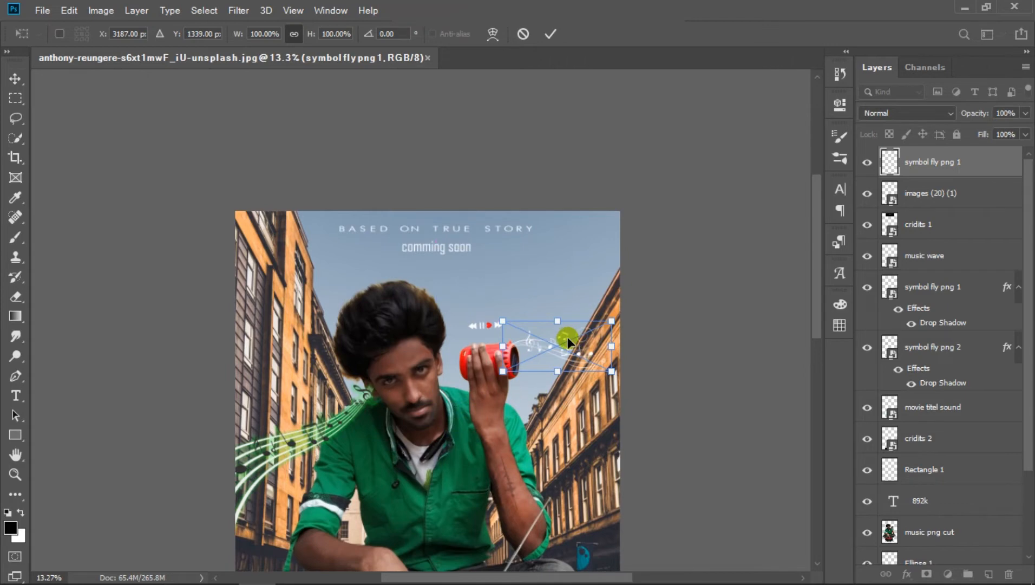
{"action": "right_click", "coordinate": [557, 329]}
{"action": "left_click", "coordinate": [620, 515]}
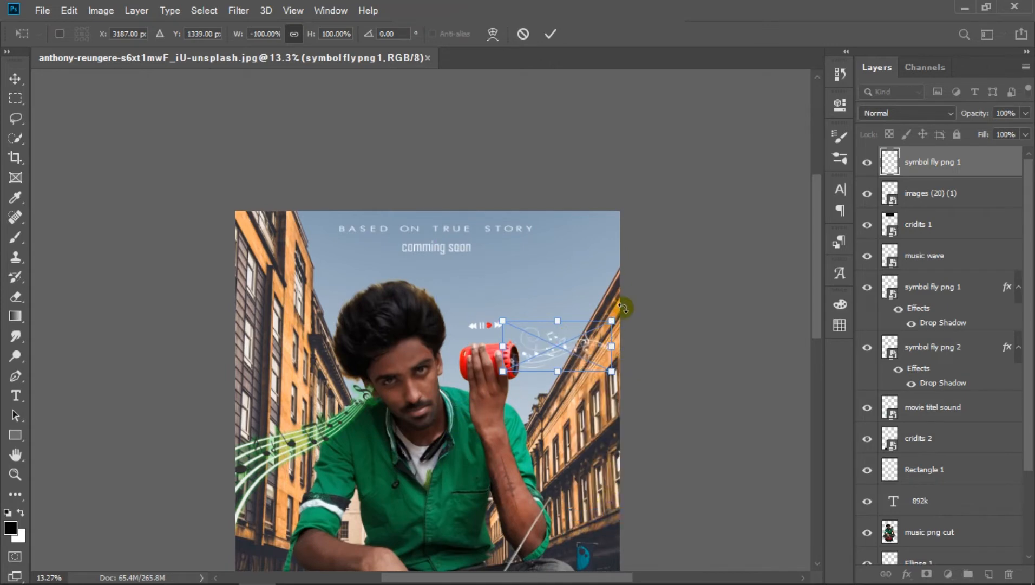
Step: Rotate and enlarge the new white notes so they rise into the sky from the red speaker's open end
{"action": "left_click_drag", "start_coordinate": [625, 306], "coordinate": [528, 501]}
{"action": "scroll", "coordinate": [698, 351], "scroll_direction": "up", "scroll_amount": 5}
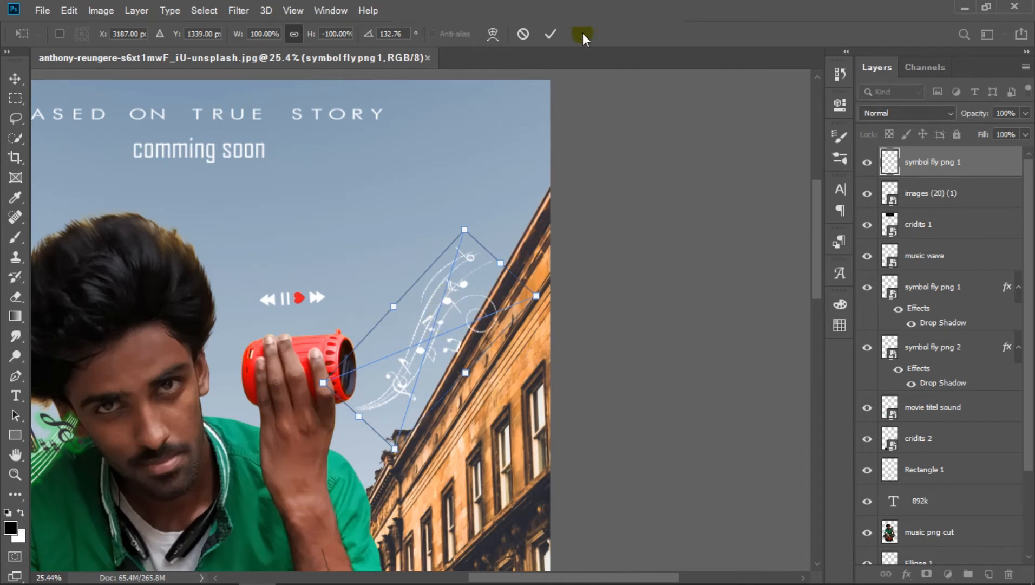
{"action": "left_click", "coordinate": [550, 37]}
{"action": "left_click_drag", "start_coordinate": [426, 336], "coordinate": [417, 295]}
{"action": "left_click_drag", "start_coordinate": [485, 191], "coordinate": [502, 176]}
{"action": "left_click_drag", "start_coordinate": [519, 245], "coordinate": [584, 192]}
{"action": "left_click_drag", "start_coordinate": [445, 324], "coordinate": [419, 310]}
{"action": "key", "text": "Return"}
Step: Add a red drop shadow at about 51% opacity, 13 px distance, 38% spread and 32 px size to the speaker's notes
{"action": "mouse_move", "coordinate": [825, 575]}
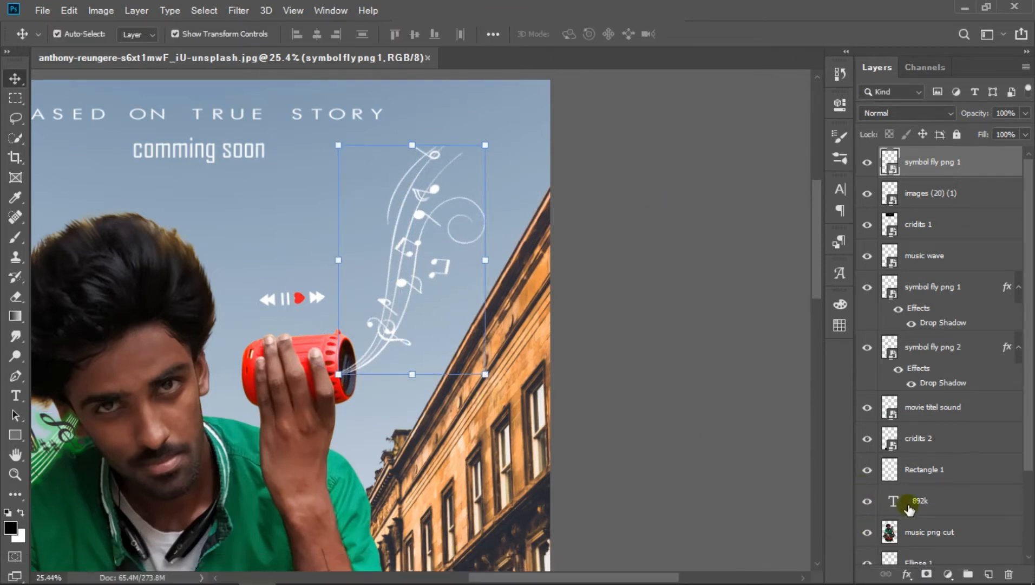
{"action": "scroll", "coordinate": [921, 512], "scroll_direction": "down", "scroll_amount": 3}
{"action": "left_click", "coordinate": [907, 573]}
{"action": "left_click", "coordinate": [926, 557]}
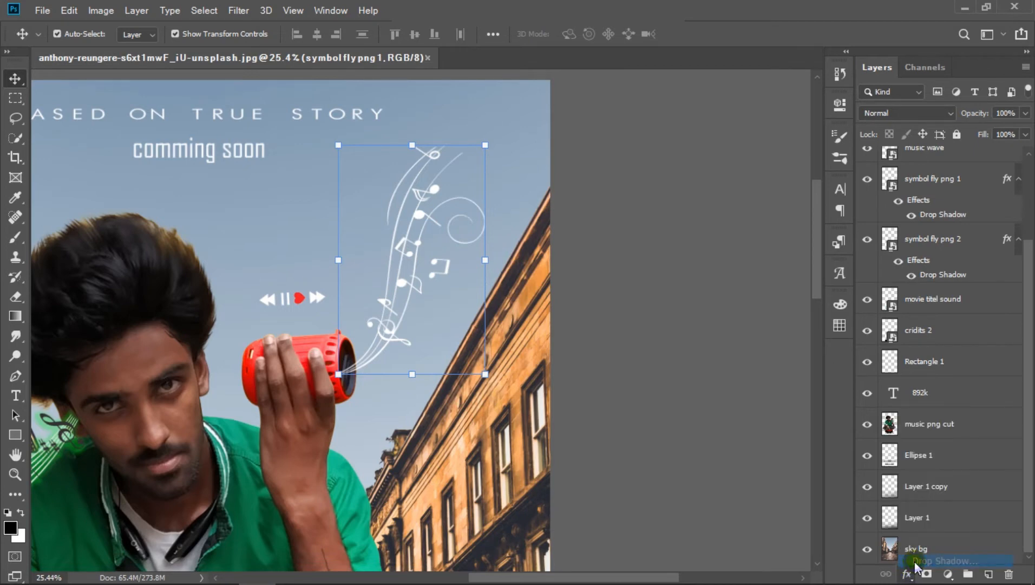
{"action": "left_click_drag", "start_coordinate": [689, 291], "coordinate": [695, 296]}
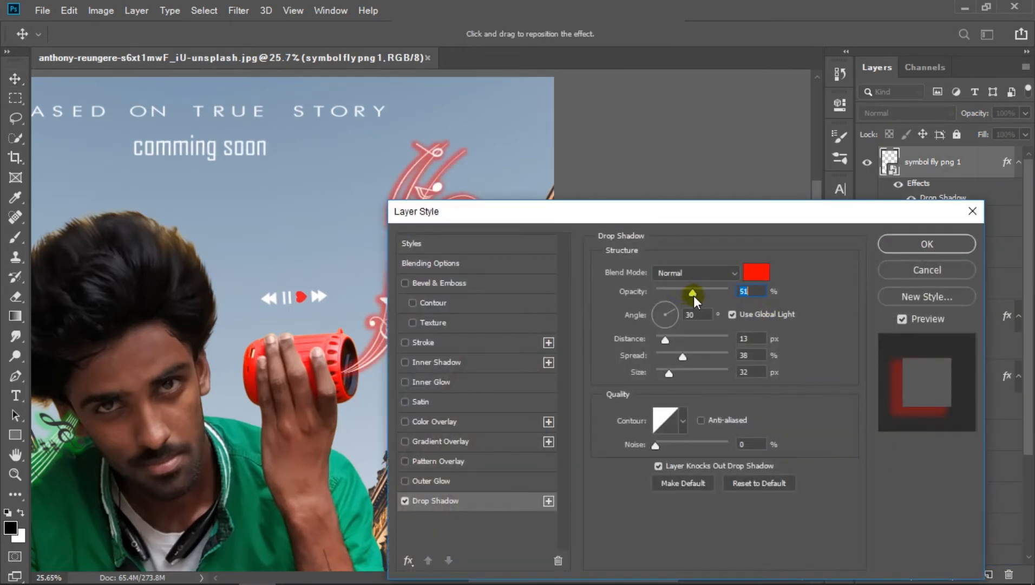
{"action": "left_click", "coordinate": [926, 243]}
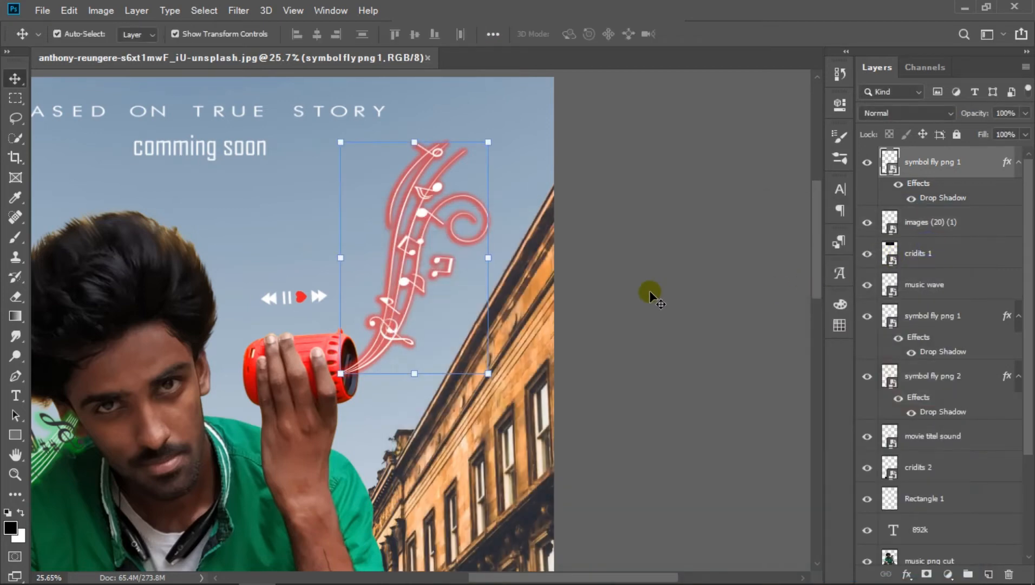
Step: Enlarge the red glowing notes to about 136% and lower their layer opacity to 93%
{"action": "scroll", "coordinate": [649, 290], "scroll_direction": "down", "scroll_amount": 10}
{"action": "scroll", "coordinate": [556, 87], "scroll_direction": "up", "scroll_amount": 5}
{"action": "scroll", "coordinate": [556, 87], "scroll_direction": "up", "scroll_amount": 8}
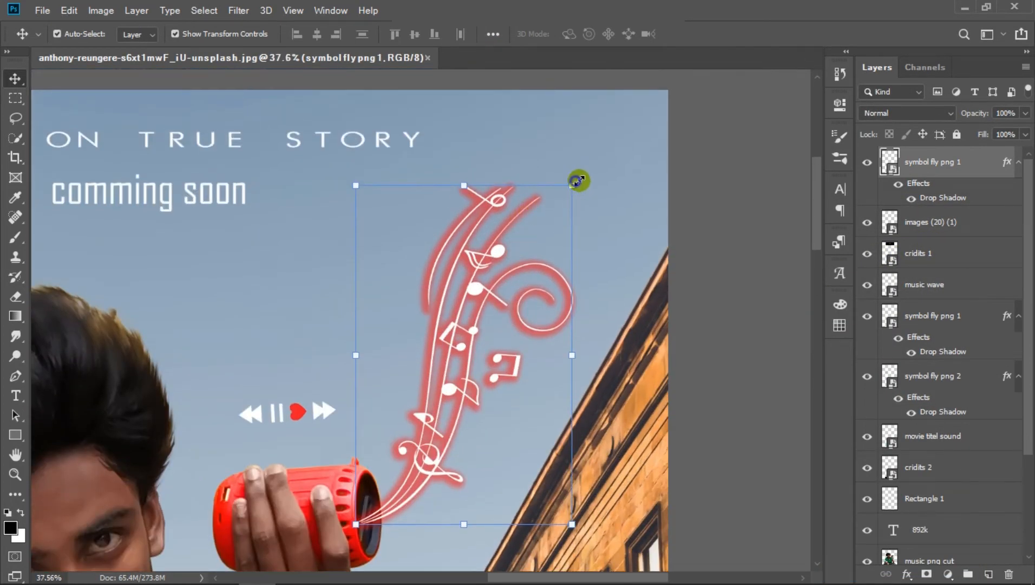
{"action": "left_click_drag", "start_coordinate": [578, 180], "coordinate": [661, 220]}
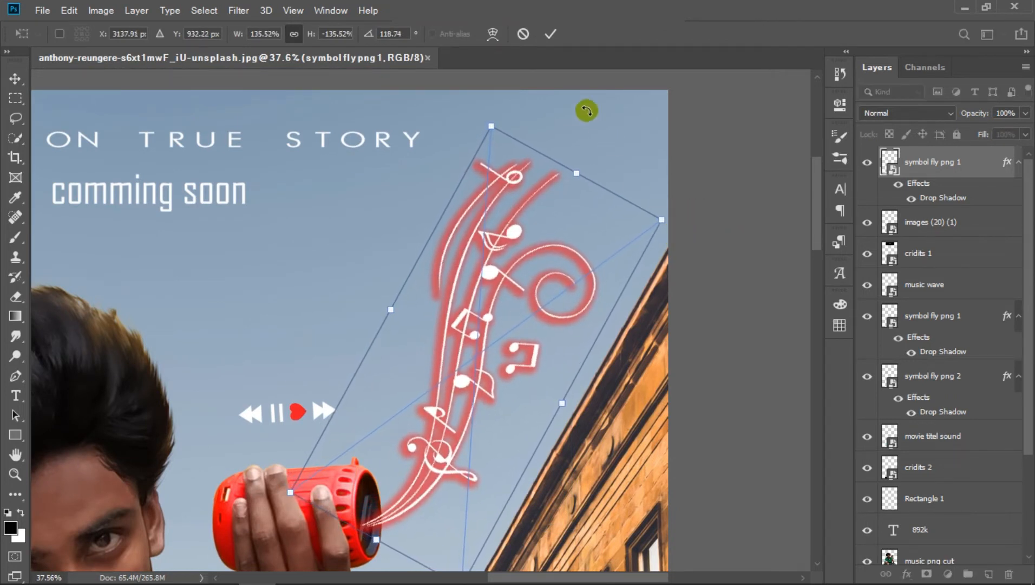
{"action": "left_click", "coordinate": [551, 34]}
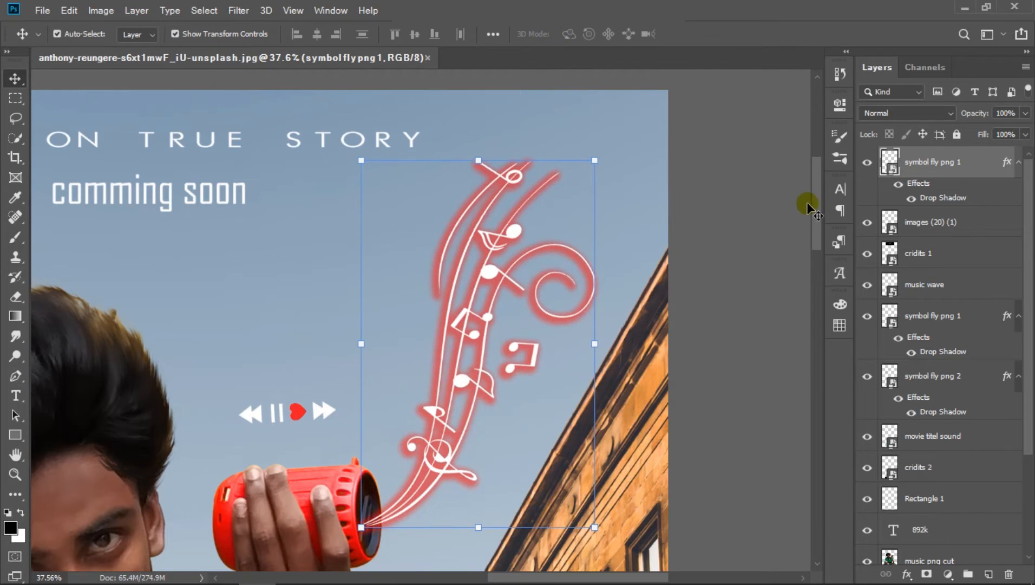
{"action": "left_click_drag", "start_coordinate": [957, 123], "coordinate": [958, 123]}
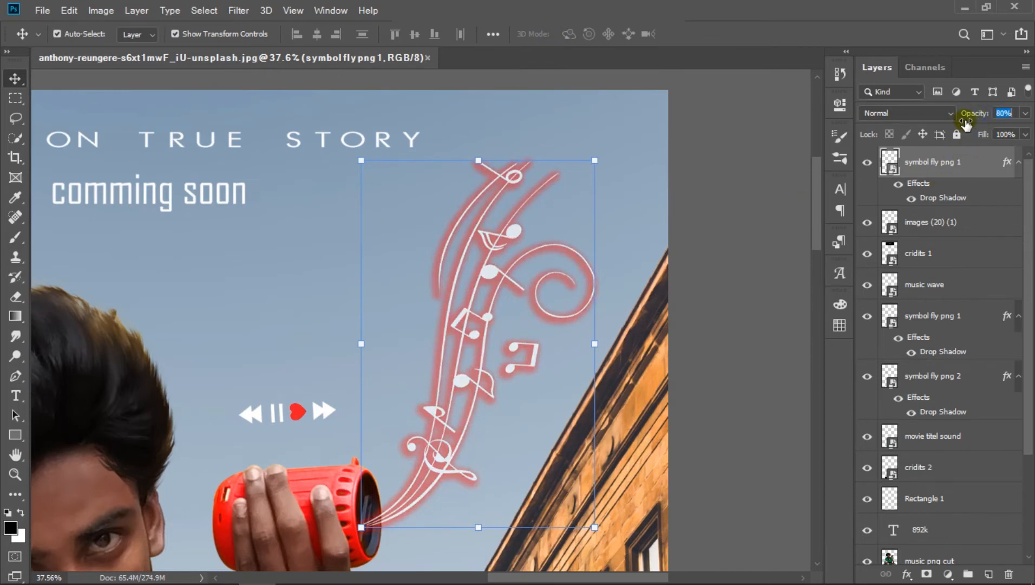
Step: Duplicate the red glowing notes layer, then move and rotate the copy across the red speaker from the man's ear
{"action": "key", "text": "ctrl+j"}
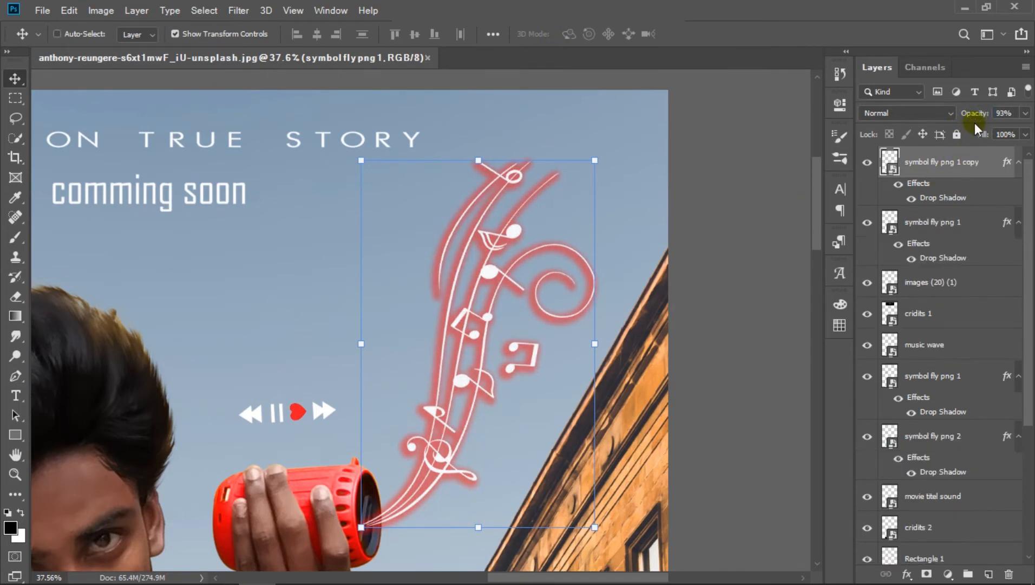
{"action": "scroll", "coordinate": [601, 311], "scroll_direction": "down", "scroll_amount": 2}
{"action": "left_click_drag", "start_coordinate": [485, 238], "coordinate": [281, 279]}
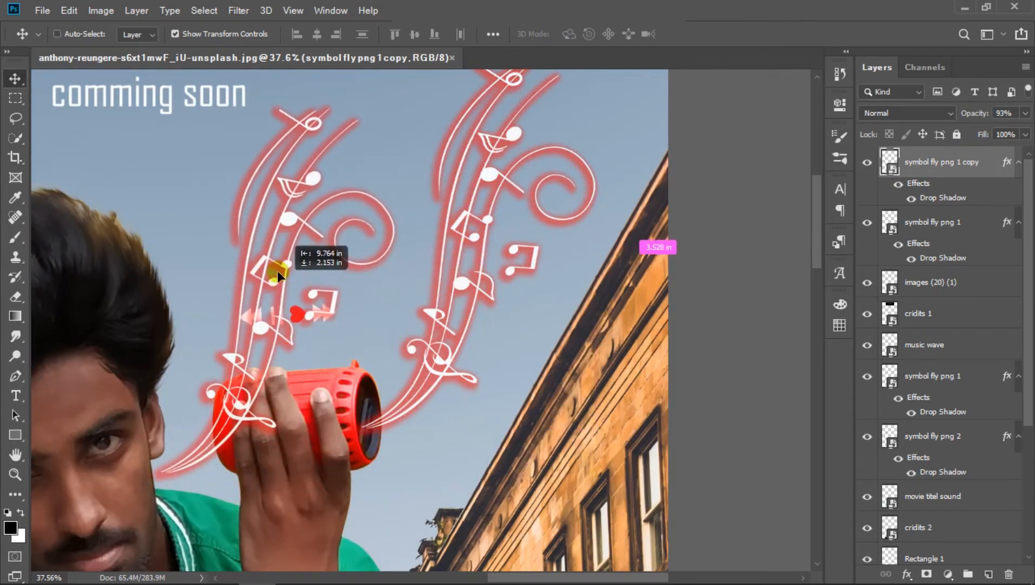
{"action": "mouse_move", "coordinate": [404, 87]}
{"action": "left_mouse_down"}
{"action": "mouse_move", "coordinate": [584, 261]}
{"action": "mouse_move", "coordinate": [517, 370]}
{"action": "mouse_move", "coordinate": [530, 403]}
{"action": "mouse_move", "coordinate": [561, 282]}
{"action": "mouse_move", "coordinate": [490, 351]}
{"action": "mouse_move", "coordinate": [483, 318]}
{"action": "left_mouse_up"}
Step: Rasterize the notes copy and erase the part over and beyond the red speaker with a 338 px eraser
{"action": "right_click", "coordinate": [19, 294]}
{"action": "left_click", "coordinate": [50, 297]}
{"action": "right_click", "coordinate": [330, 289]}
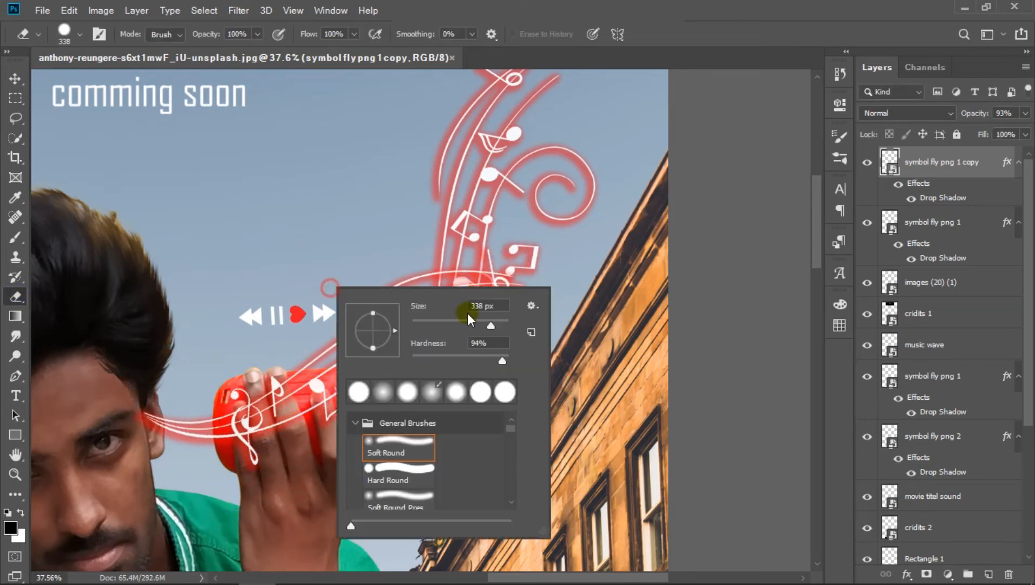
{"action": "right_click", "coordinate": [938, 163]}
{"action": "left_click", "coordinate": [845, 277]}
{"action": "left_click", "coordinate": [261, 429]}
{"action": "mouse_move", "coordinate": [260, 430]}
{"action": "left_mouse_down"}
{"action": "mouse_move", "coordinate": [288, 331]}
{"action": "mouse_move", "coordinate": [519, 294]}
{"action": "left_mouse_up"}
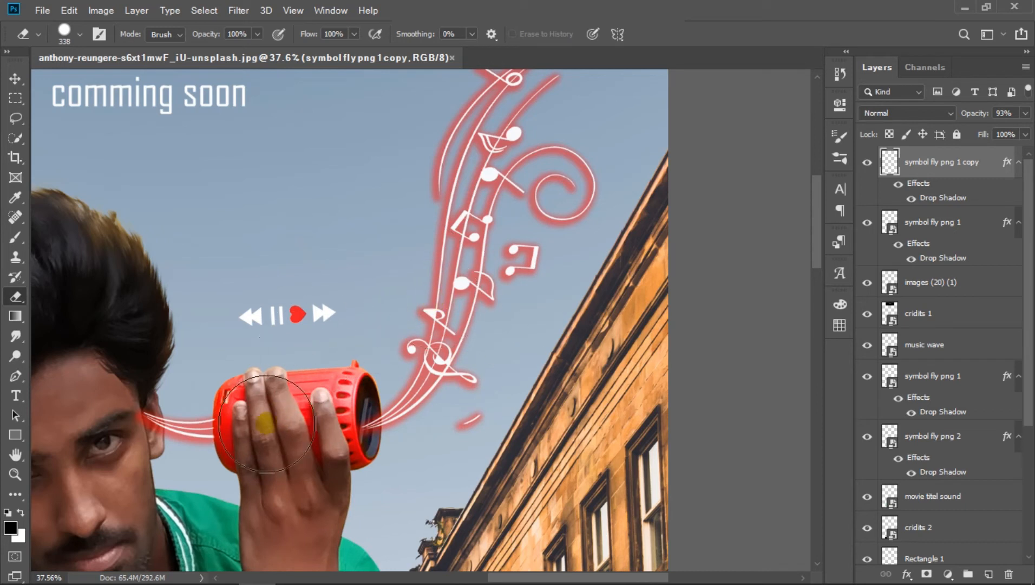
Step: Erase the leftover fragment of the notes copy beyond the speaker's open end and return to the Move tool
{"action": "left_click", "coordinate": [15, 79]}
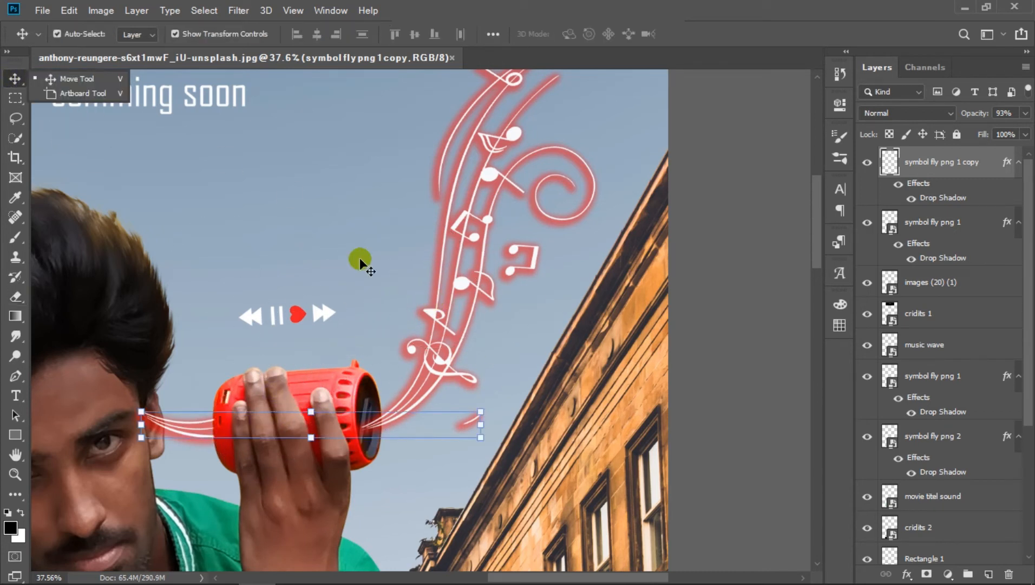
{"action": "right_click", "coordinate": [16, 297]}
{"action": "left_click", "coordinate": [60, 297]}
{"action": "left_click", "coordinate": [464, 433]}
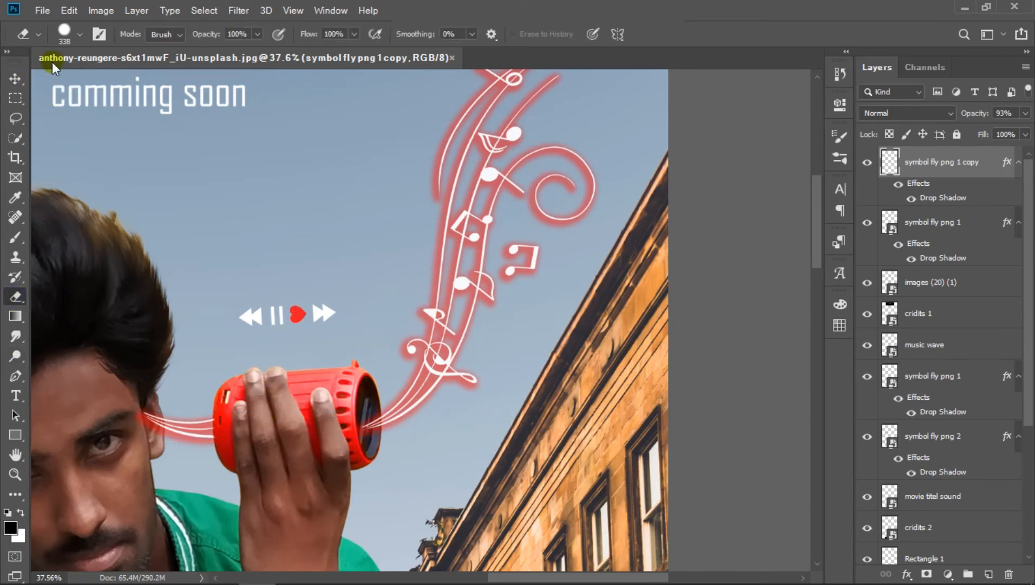
{"action": "left_click", "coordinate": [15, 80]}
{"action": "scroll", "coordinate": [211, 200], "scroll_direction": "down", "scroll_amount": 13}
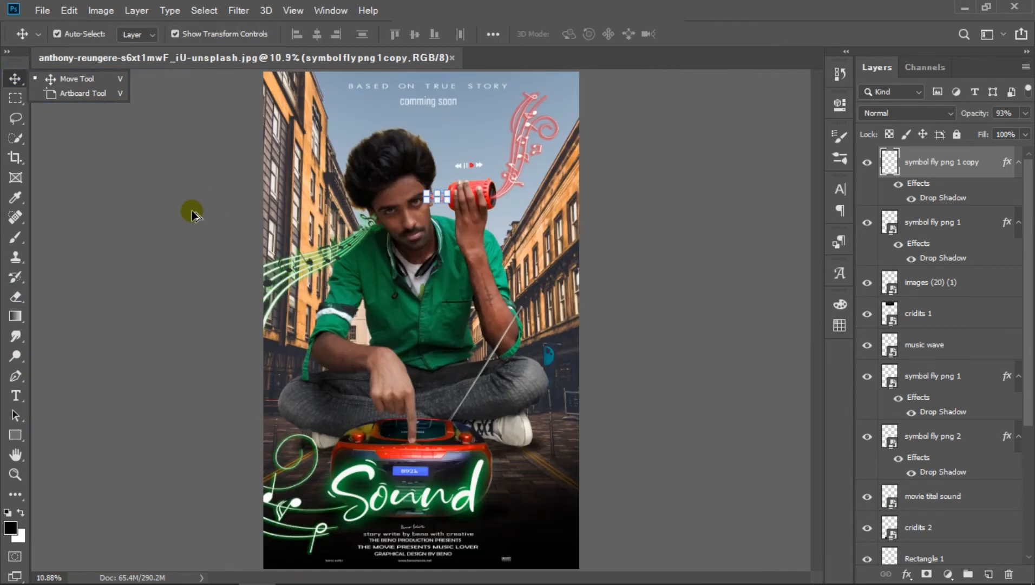
Step: Adjust the saturation and lightness of the music png cut layer using Hue/Saturation
{"action": "left_click", "coordinate": [69, 245]}
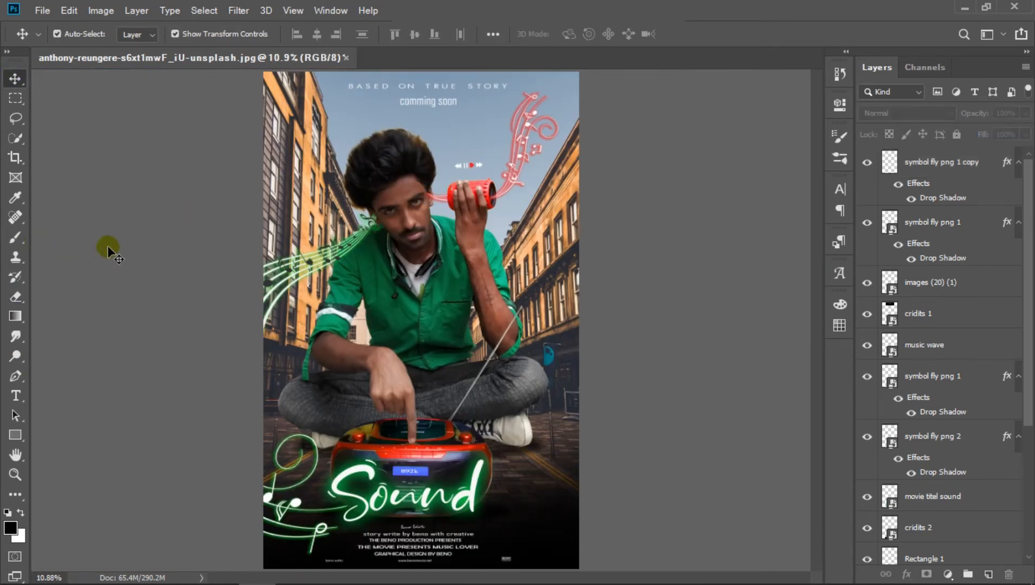
{"action": "scroll", "coordinate": [361, 221], "scroll_direction": "down", "scroll_amount": 1}
{"action": "scroll", "coordinate": [361, 220], "scroll_direction": "down", "scroll_amount": 1}
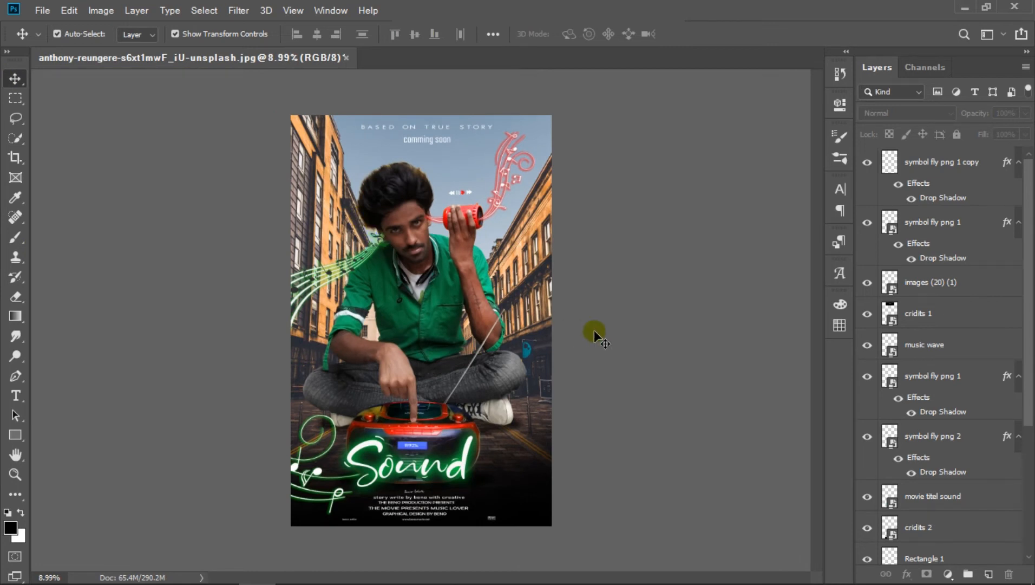
{"action": "mouse_move", "coordinate": [574, 4]}
{"action": "scroll", "coordinate": [947, 411], "scroll_direction": "down", "scroll_amount": 4}
{"action": "left_click", "coordinate": [937, 439]}
{"action": "left_click", "coordinate": [100, 10]}
{"action": "mouse_move", "coordinate": [232, 48]}
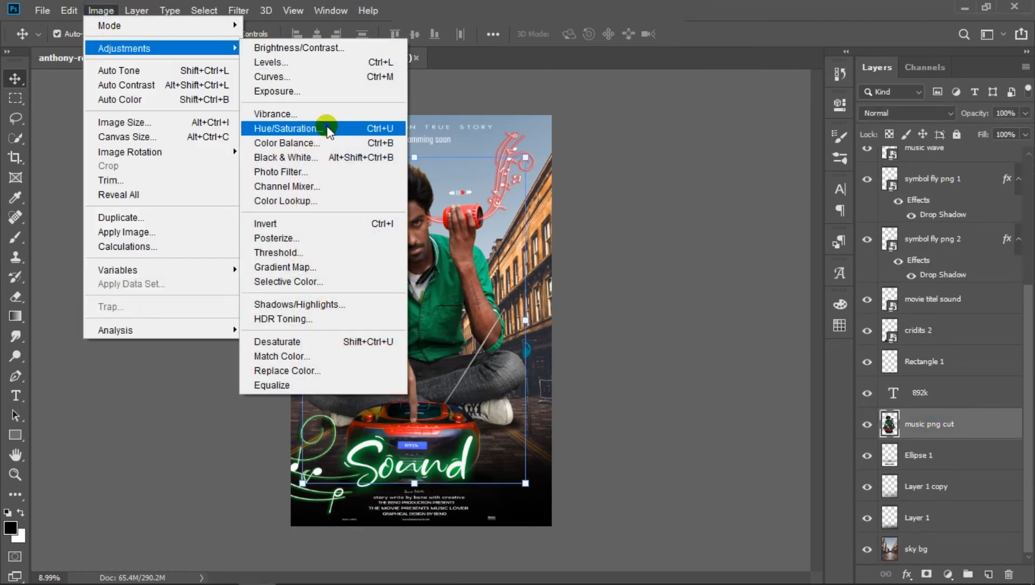
{"action": "left_click", "coordinate": [329, 129]}
{"action": "left_click_drag", "start_coordinate": [739, 255], "coordinate": [734, 290]}
{"action": "left_click", "coordinate": [890, 137]}
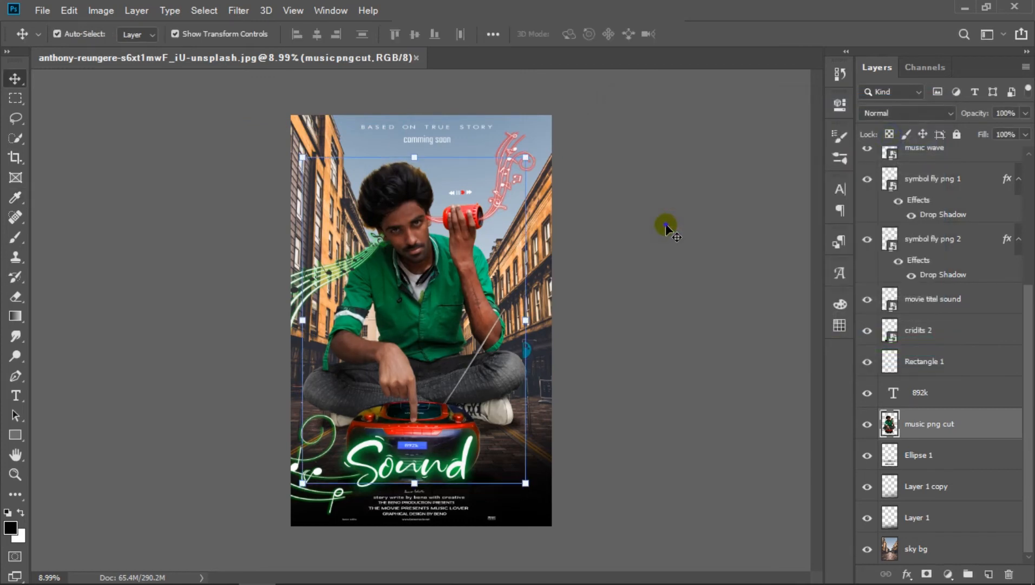
Step: Merge all visible poster layers into a single layer
{"action": "left_click", "coordinate": [665, 224]}
{"action": "scroll", "coordinate": [388, 206], "scroll_direction": "up", "scroll_amount": 7}
{"action": "scroll", "coordinate": [483, 317], "scroll_direction": "up", "scroll_amount": 4}
{"action": "scroll", "coordinate": [483, 317], "scroll_direction": "up", "scroll_amount": 4}
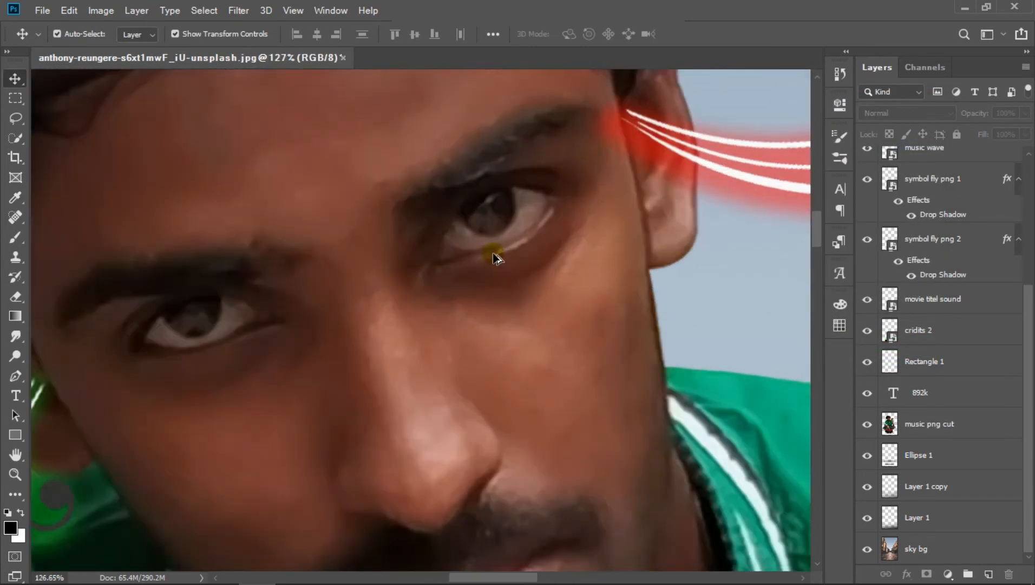
{"action": "scroll", "coordinate": [440, 332], "scroll_direction": "down", "scroll_amount": 11}
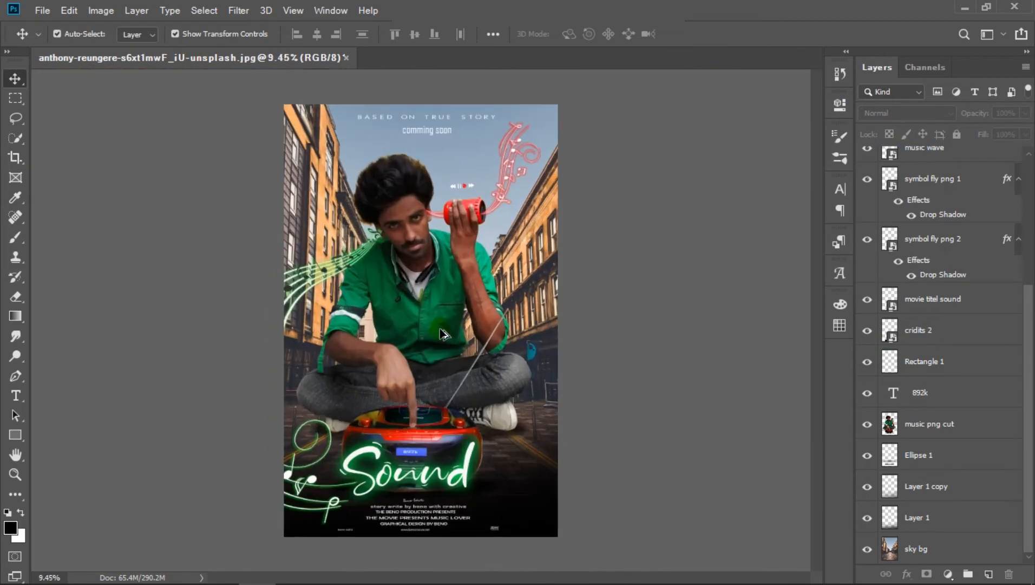
{"action": "scroll", "coordinate": [440, 333], "scroll_direction": "up", "scroll_amount": 1}
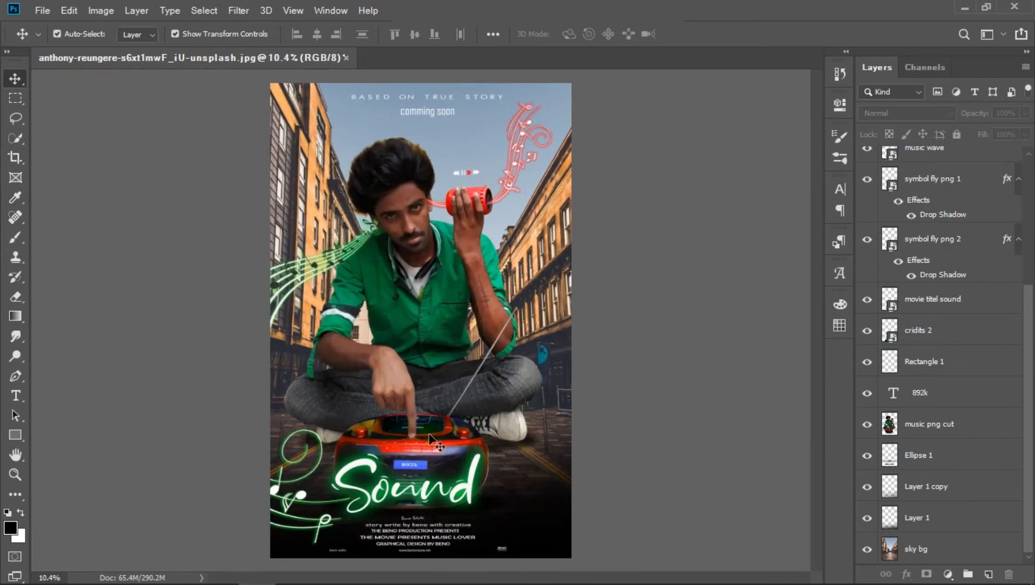
{"action": "right_click", "coordinate": [925, 305]}
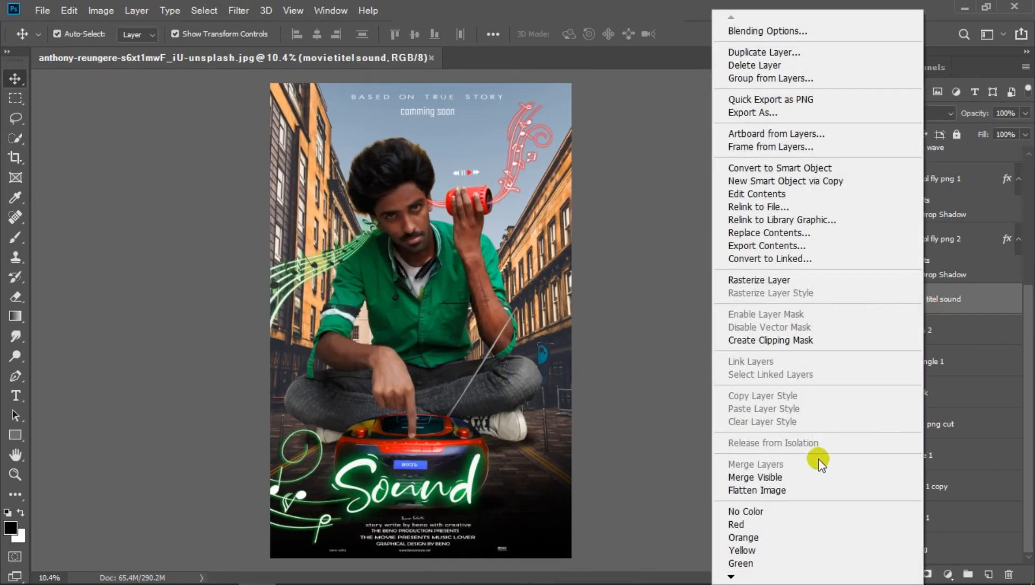
{"action": "left_click", "coordinate": [797, 480]}
{"action": "left_click", "coordinate": [784, 451]}
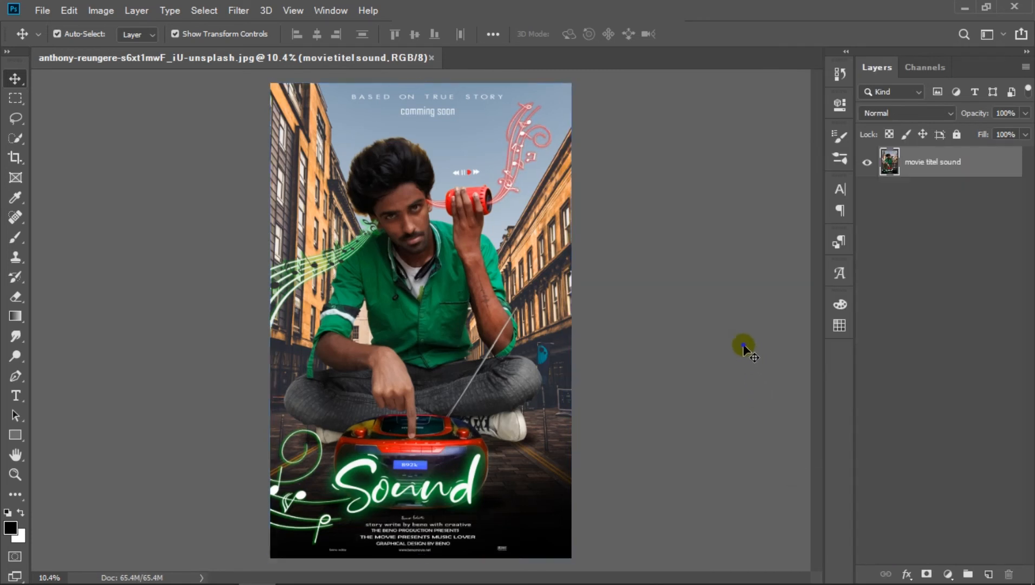
Step: Place the blue eye image from the music file folder onto the poster at its original size
{"action": "mouse_move", "coordinate": [269, 562]}
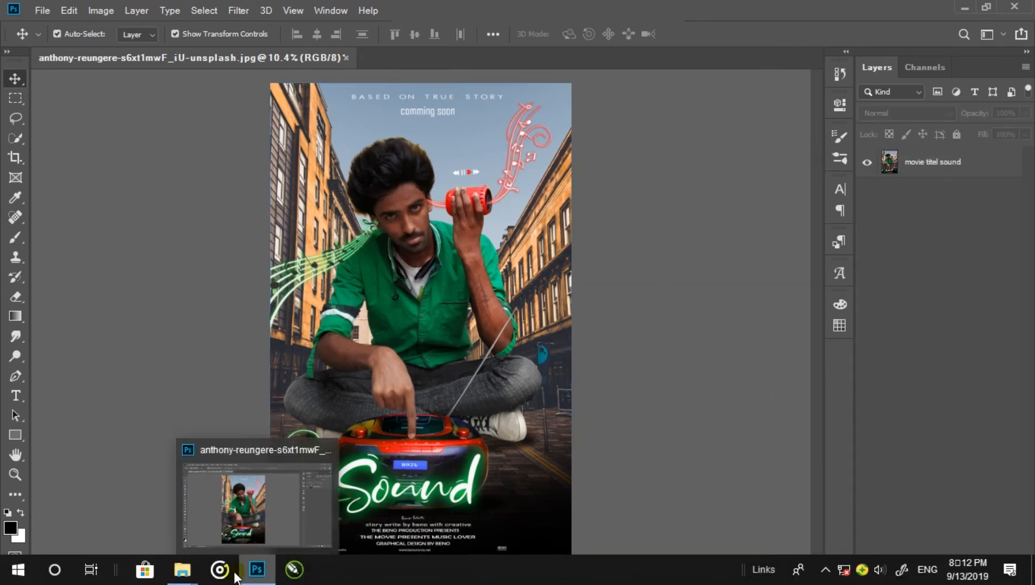
{"action": "mouse_move", "coordinate": [182, 569]}
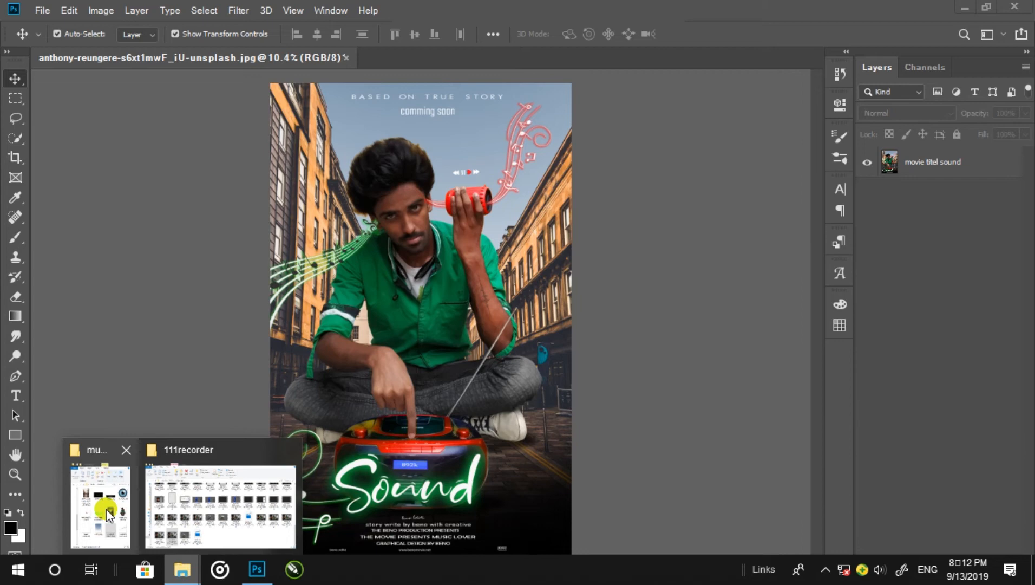
{"action": "left_click", "coordinate": [99, 493]}
{"action": "left_click_drag", "start_coordinate": [989, 266], "coordinate": [417, 238]}
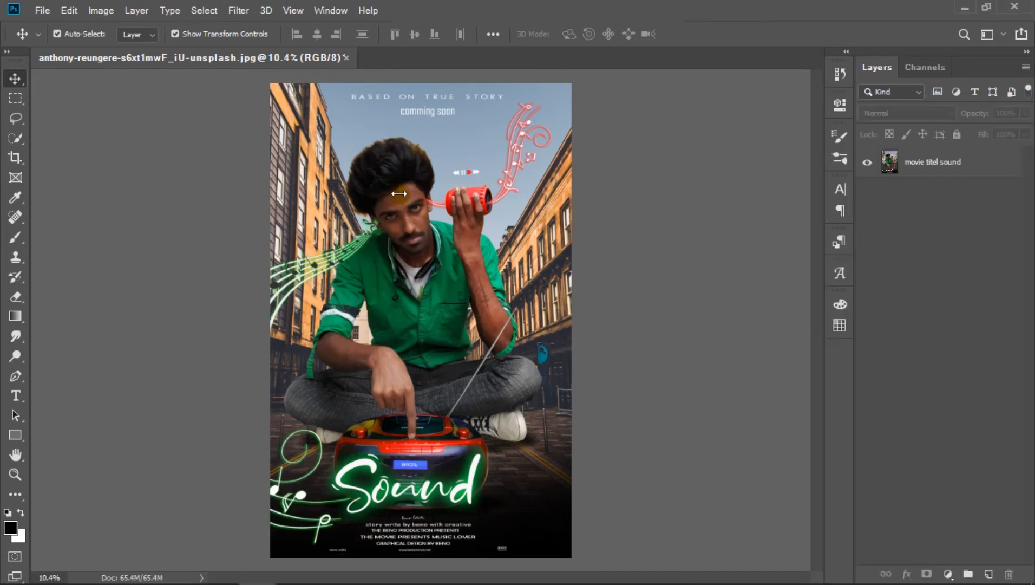
{"action": "scroll", "coordinate": [464, 322], "scroll_direction": "up", "scroll_amount": 3}
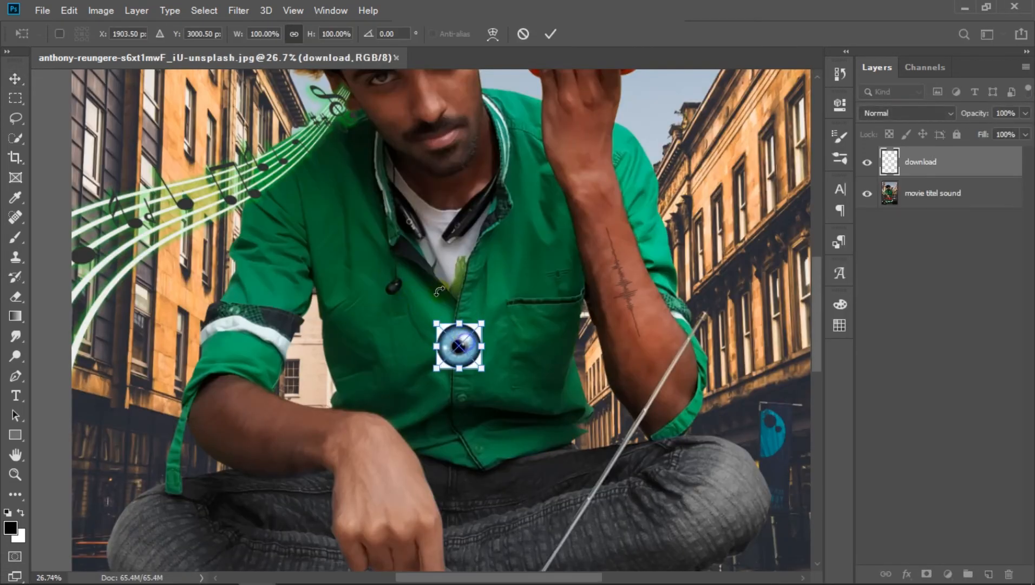
{"action": "left_click", "coordinate": [544, 33]}
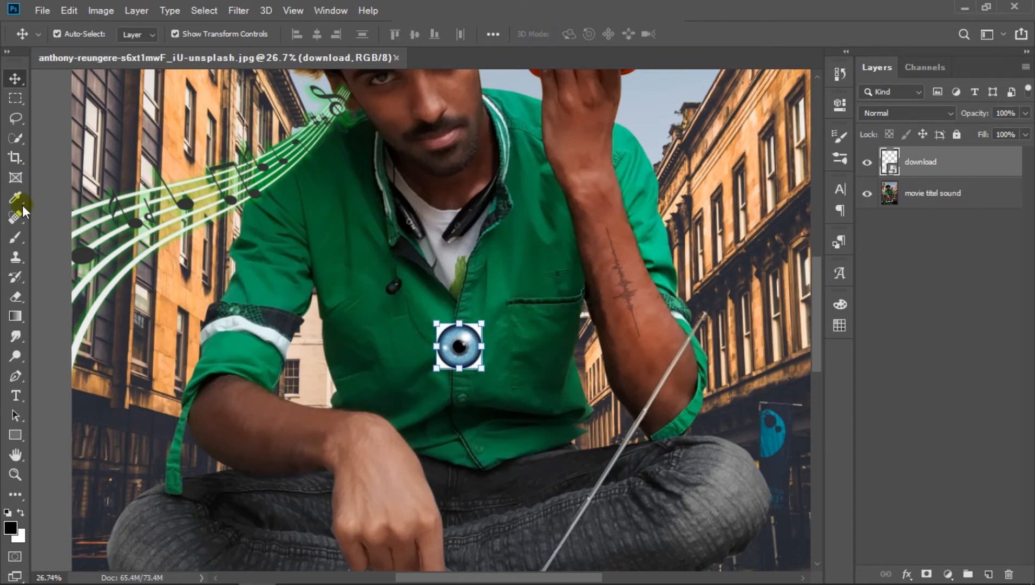
Step: Rasterize the placed eye image layer and remove its white background with the Magic Eraser at tolerance 32
{"action": "right_click", "coordinate": [15, 296]}
{"action": "left_click", "coordinate": [64, 319]}
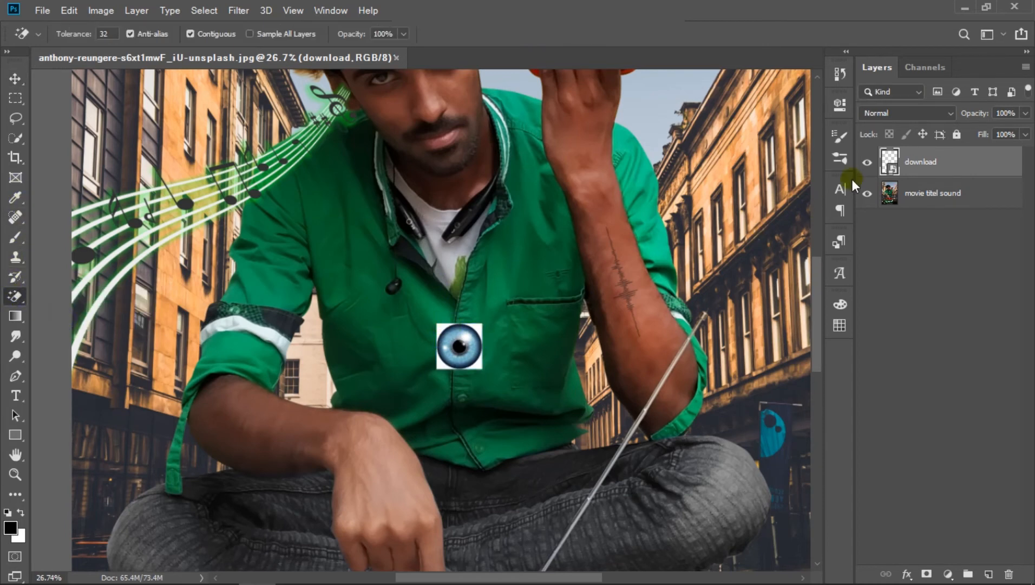
{"action": "right_click", "coordinate": [974, 169]}
{"action": "left_click", "coordinate": [779, 277]}
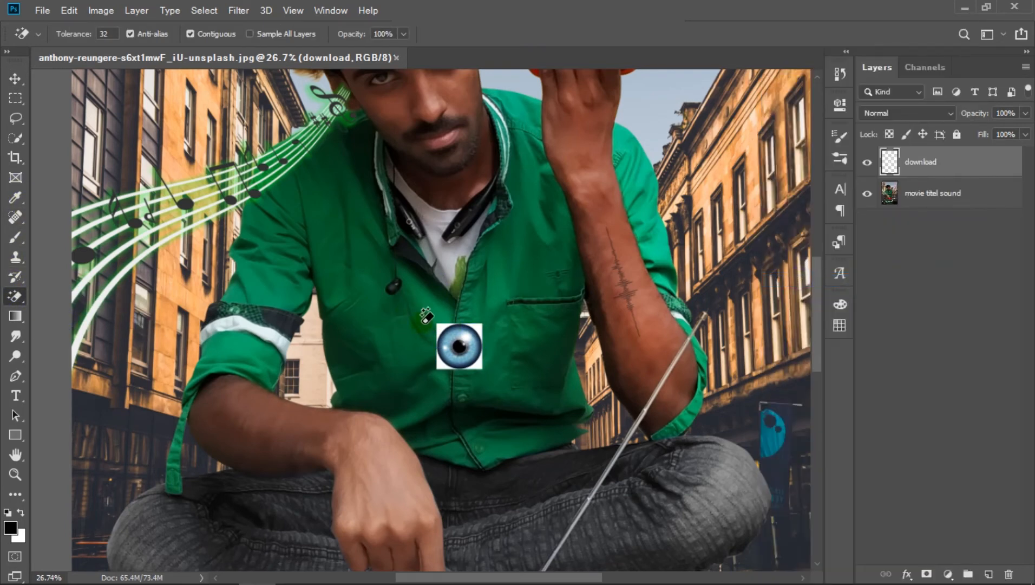
{"action": "left_click", "coordinate": [442, 324]}
Step: Move the blue iris onto the man's right eye and scale it down to about the size of his iris
{"action": "left_click", "coordinate": [16, 79]}
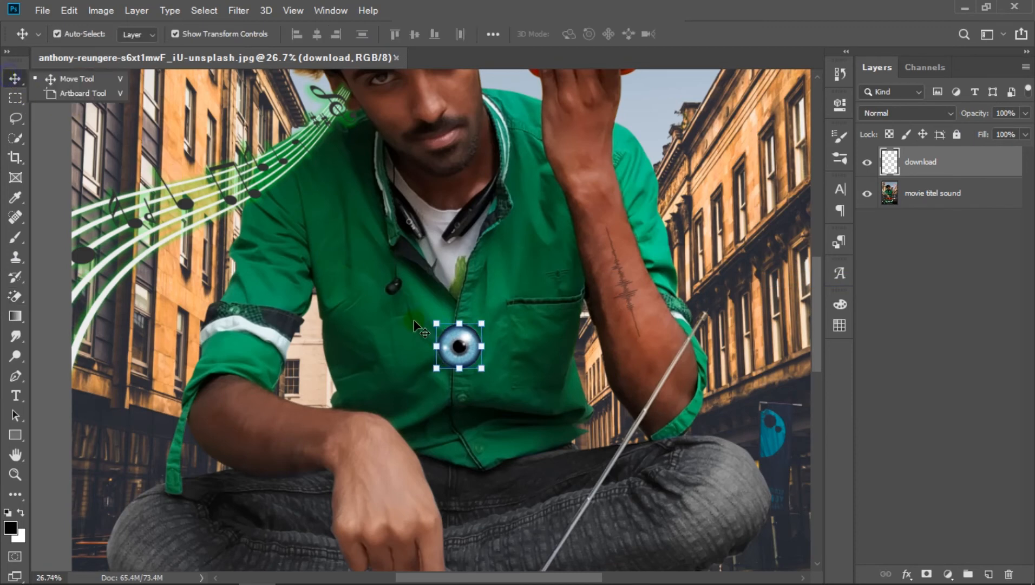
{"action": "left_click_drag", "start_coordinate": [463, 340], "coordinate": [392, 76]}
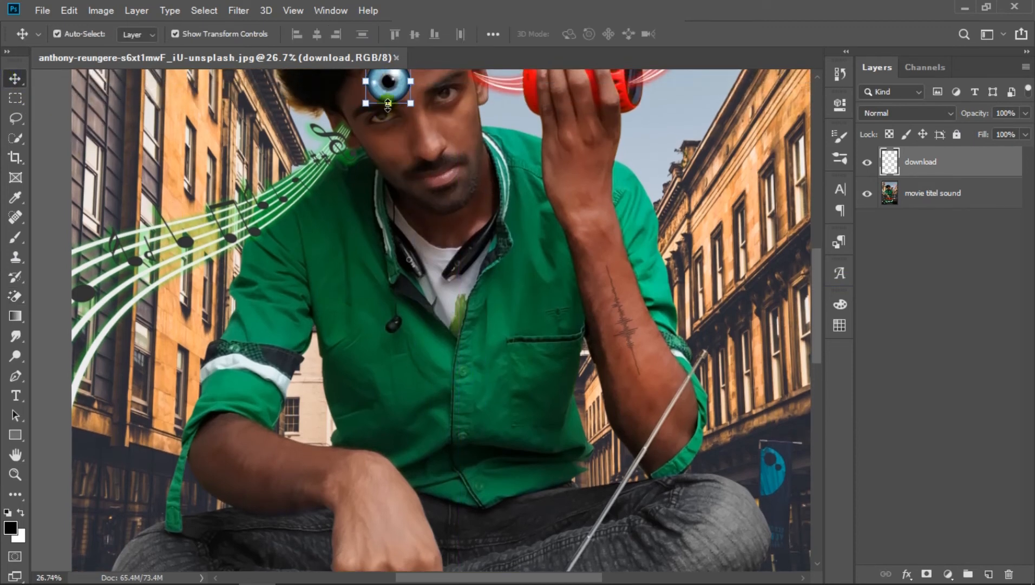
{"action": "scroll", "coordinate": [426, 103], "scroll_direction": "up", "scroll_amount": 2}
{"action": "scroll", "coordinate": [386, 215], "scroll_direction": "up", "scroll_amount": 5}
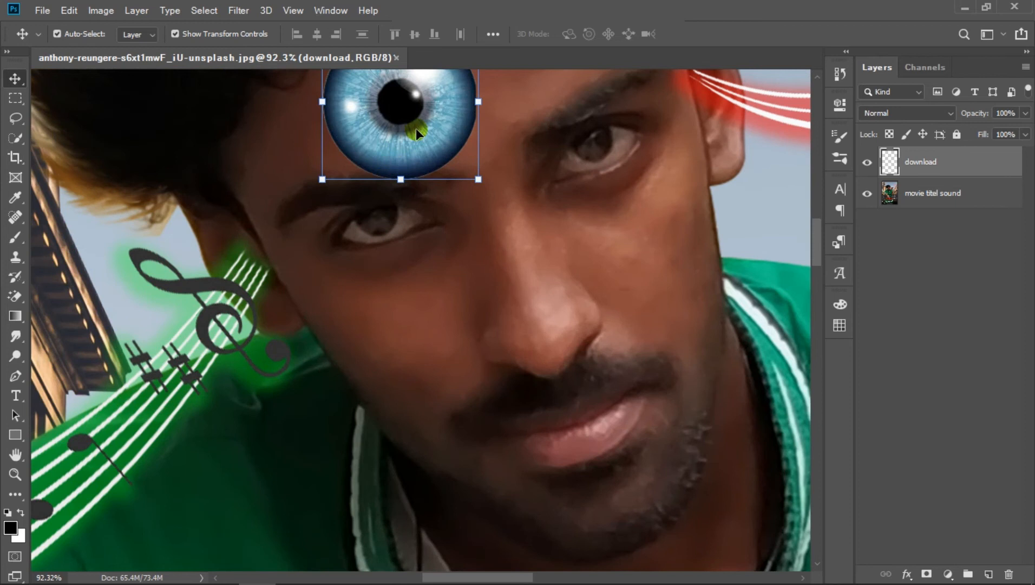
{"action": "left_click_drag", "start_coordinate": [414, 122], "coordinate": [415, 222]}
{"action": "left_click_drag", "start_coordinate": [479, 280], "coordinate": [384, 222]}
{"action": "left_click", "coordinate": [697, 35]}
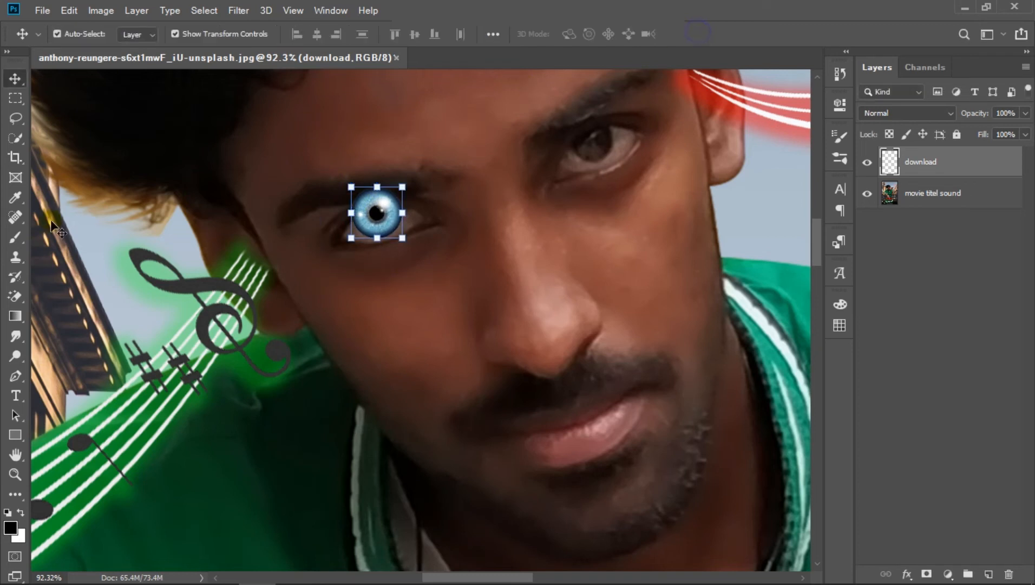
Step: Erase the iris's pupil and the parts overlapping the eyelids with a 48 px eraser
{"action": "right_click", "coordinate": [16, 306]}
{"action": "left_click", "coordinate": [87, 298]}
{"action": "right_click", "coordinate": [370, 182]}
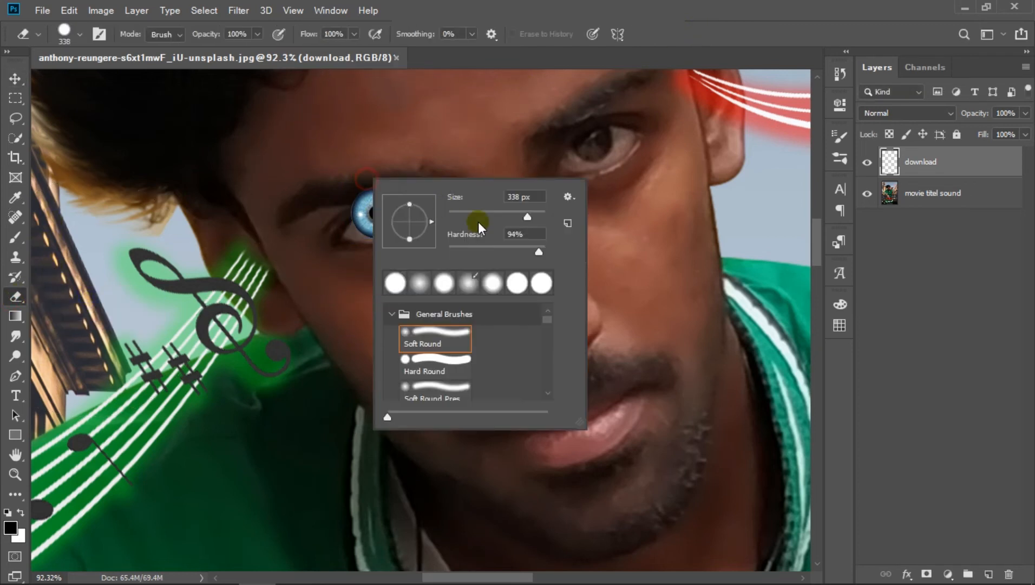
{"action": "left_click", "coordinate": [307, 175]}
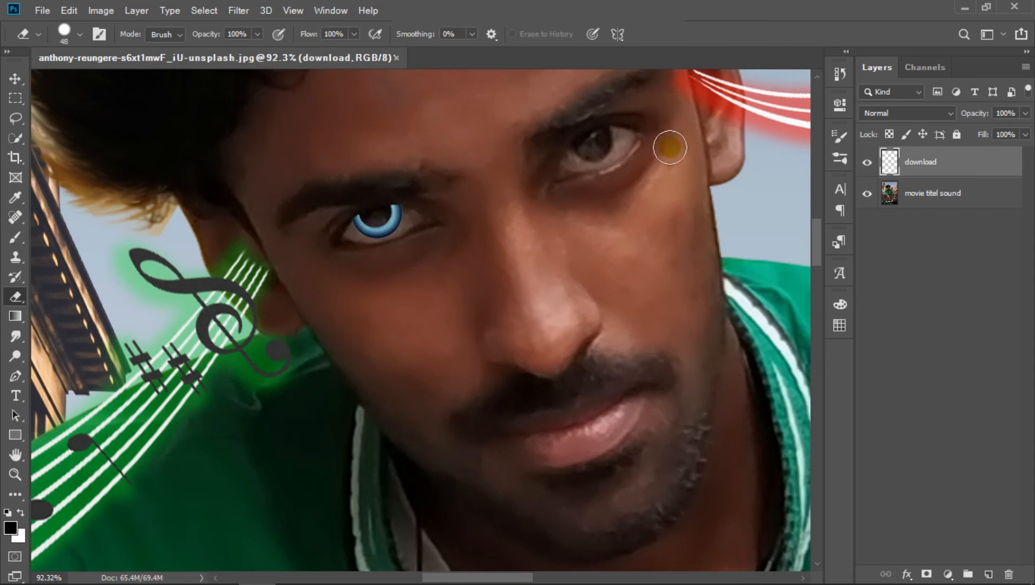
Step: Lower the iris layer's opacity to 46% and set its blend mode to Lighter Color
{"action": "left_click_drag", "start_coordinate": [957, 120], "coordinate": [936, 125]}
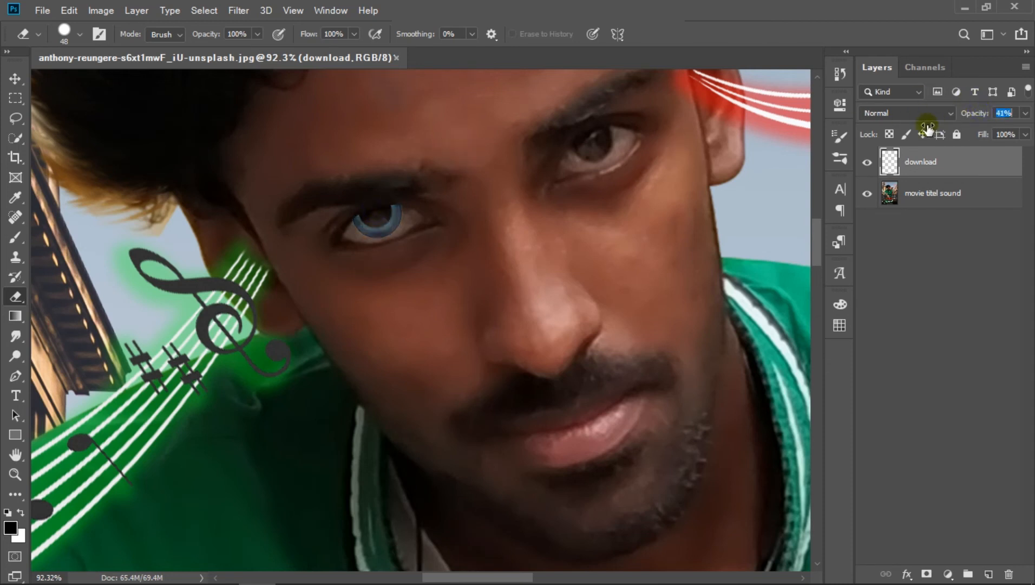
{"action": "left_click", "coordinate": [925, 113]}
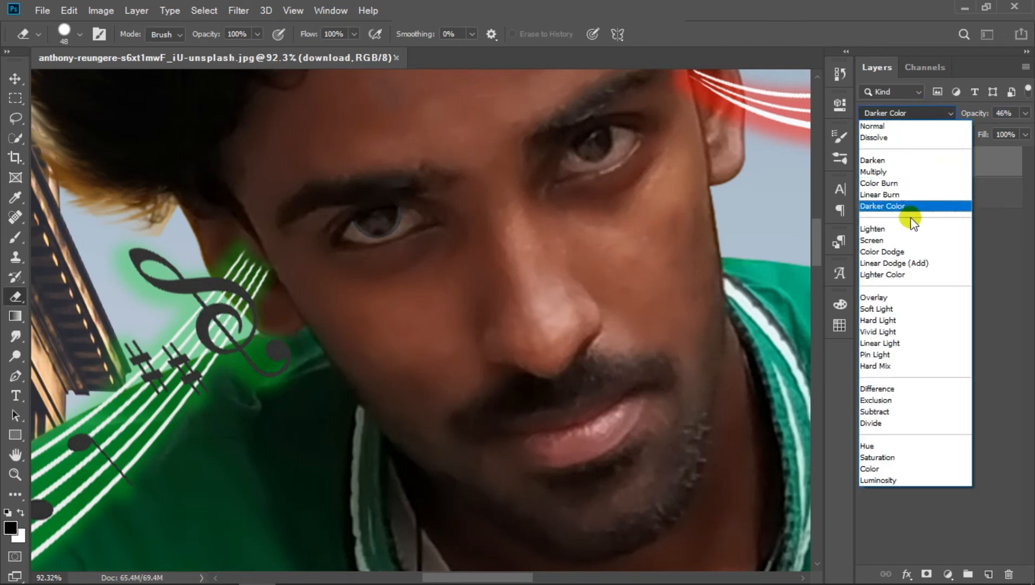
{"action": "left_click", "coordinate": [911, 275]}
Step: Move the blue iris from the man's right eye and fit it over his left eye
{"action": "left_click", "coordinate": [15, 80]}
{"action": "left_click_drag", "start_coordinate": [375, 216], "coordinate": [515, 216]}
{"action": "left_click_drag", "start_coordinate": [581, 161], "coordinate": [611, 145]}
{"action": "left_click", "coordinate": [698, 38]}
Step: Duplicate the iris layer and position the copy over the man's right eye
{"action": "key", "text": "ctrl+j"}
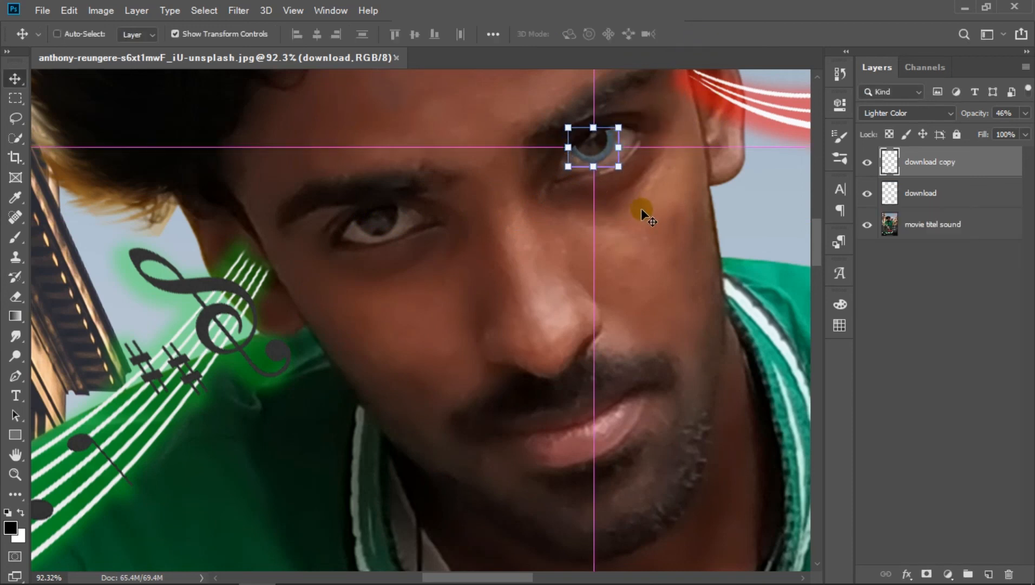
{"action": "left_click_drag", "start_coordinate": [521, 188], "coordinate": [382, 222]}
{"action": "left_click", "coordinate": [412, 193]}
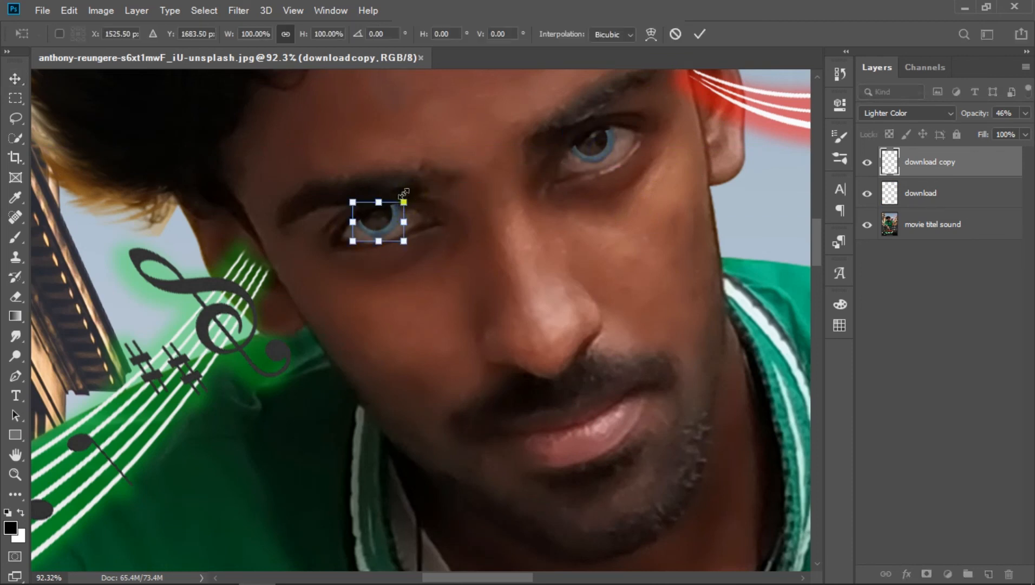
{"action": "left_click_drag", "start_coordinate": [417, 191], "coordinate": [424, 180]}
{"action": "left_click_drag", "start_coordinate": [397, 221], "coordinate": [387, 226]}
{"action": "left_click", "coordinate": [698, 35]}
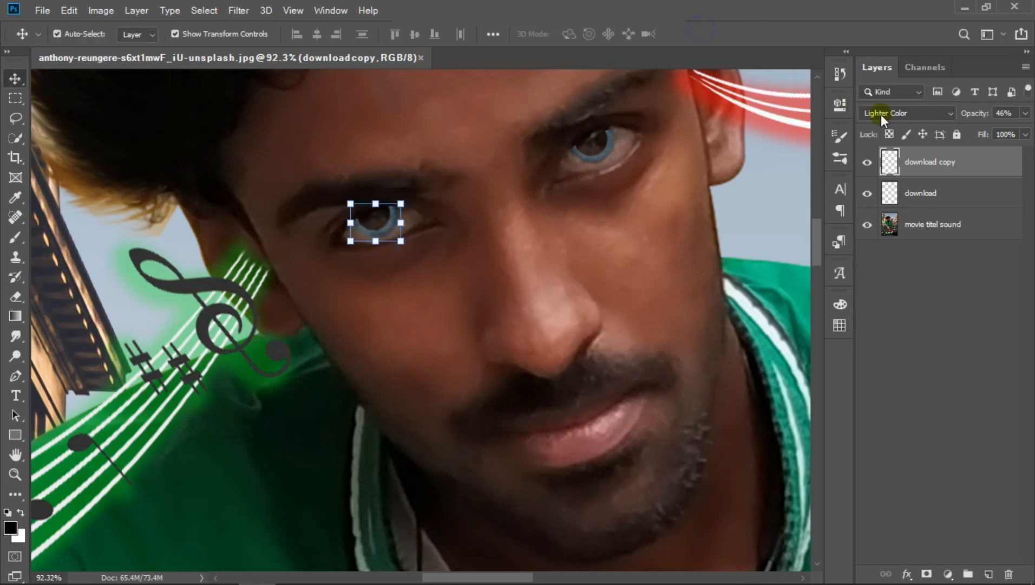
Step: Merge the two iris layers and set the merged irises' hue to -35 with Hue/Saturation
{"action": "right_click", "coordinate": [931, 162]}
{"action": "left_click", "coordinate": [781, 453]}
{"action": "left_click", "coordinate": [101, 10]}
{"action": "mouse_move", "coordinate": [186, 50]}
{"action": "left_click", "coordinate": [313, 128]}
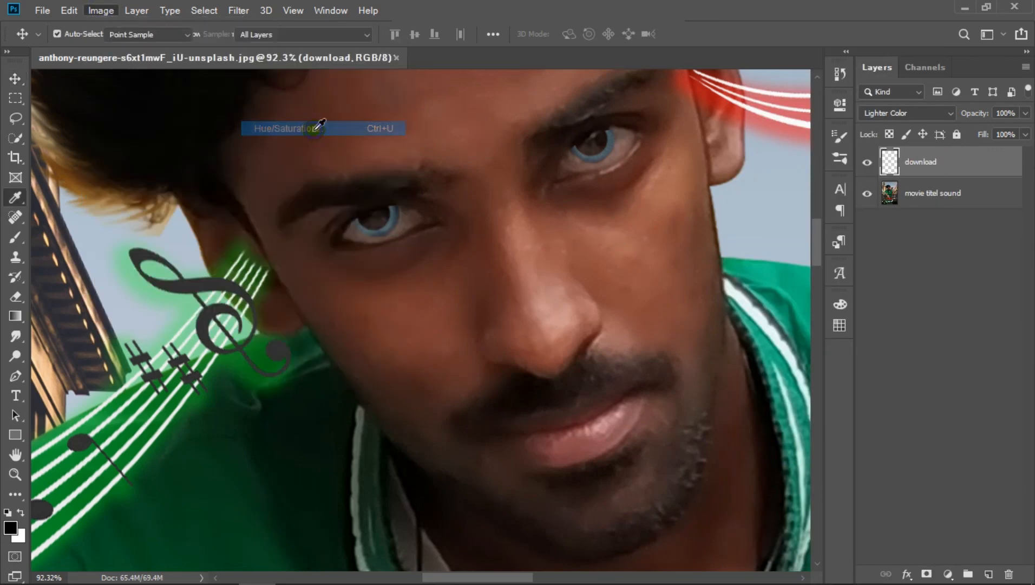
{"action": "left_click_drag", "start_coordinate": [739, 212], "coordinate": [713, 213]}
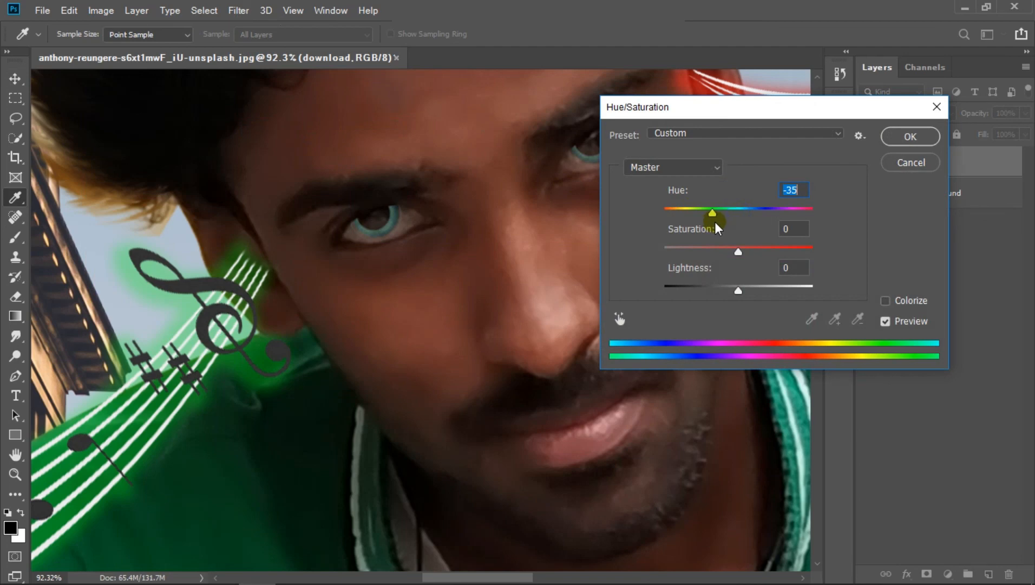
{"action": "left_click", "coordinate": [904, 139]}
{"action": "scroll", "coordinate": [553, 214], "scroll_direction": "down", "scroll_amount": 10}
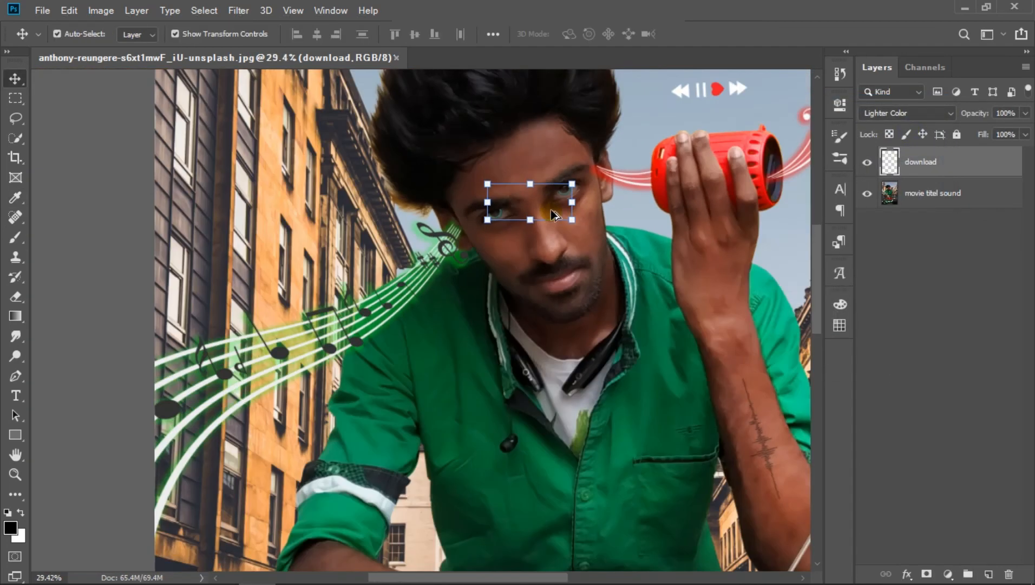
{"action": "scroll", "coordinate": [554, 214], "scroll_direction": "down", "scroll_amount": 3}
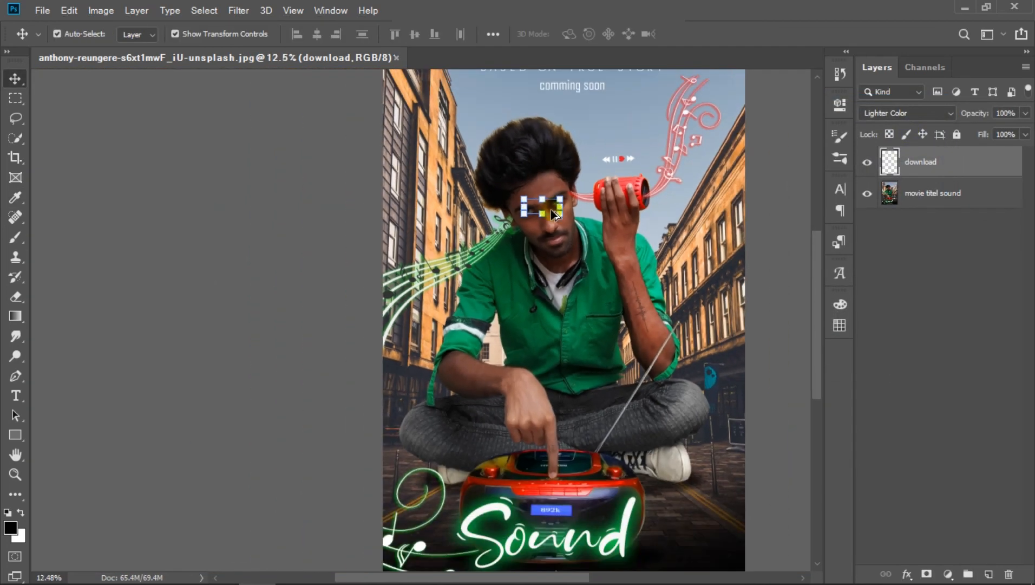
{"action": "left_click", "coordinate": [302, 230]}
{"action": "scroll", "coordinate": [581, 231], "scroll_direction": "down", "scroll_amount": 2}
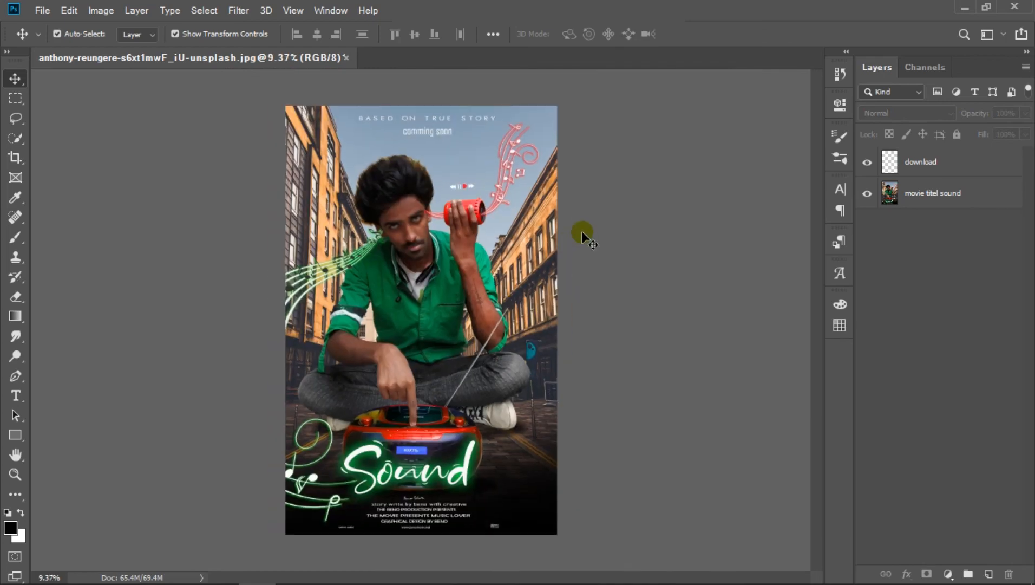